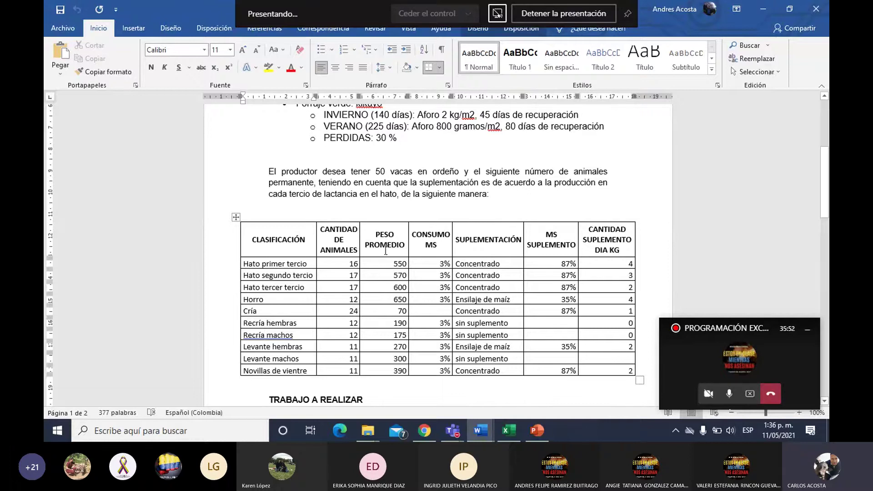
# Review the workshop's forage data, animal table and list of tasks, and close the Word document
pyautogui.scroll(3, 376, 248)
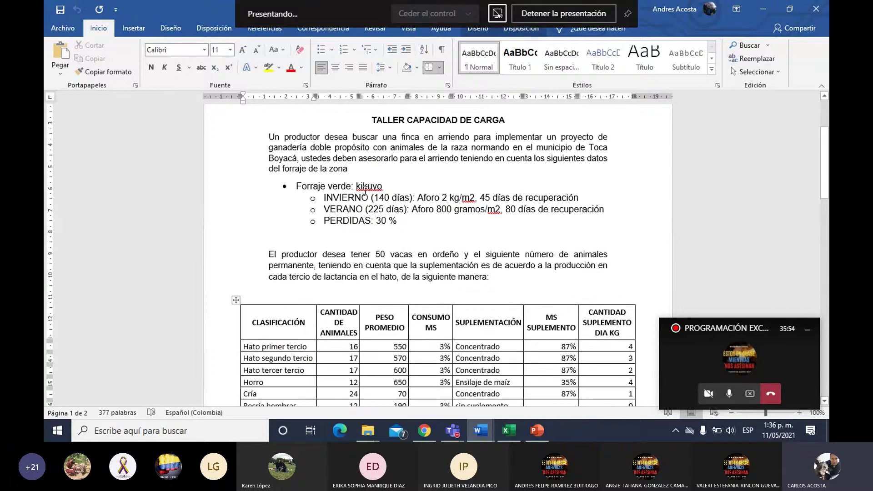
pyautogui.scroll(-10, 365, 188)
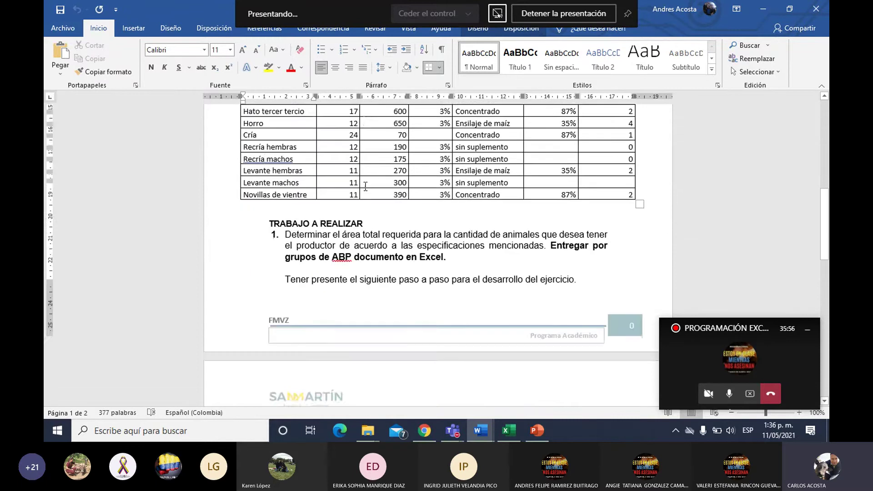
pyautogui.scroll(-8, 365, 187)
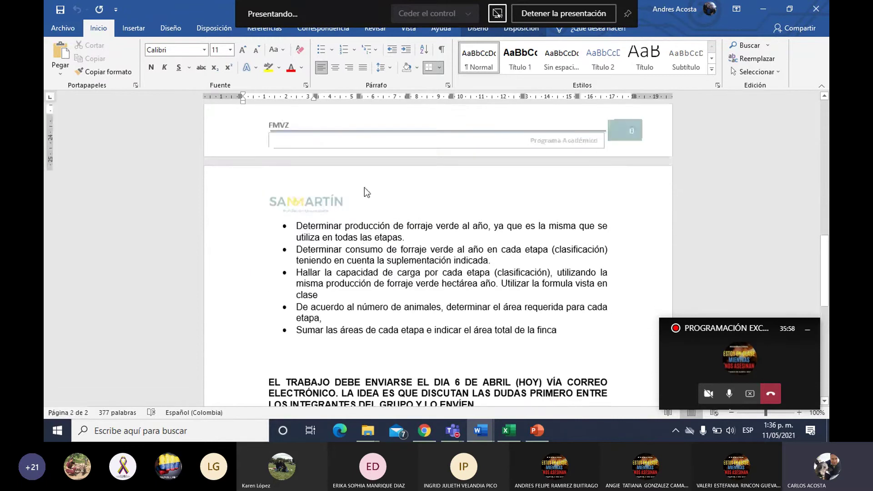
pyautogui.scroll(10, 365, 189)
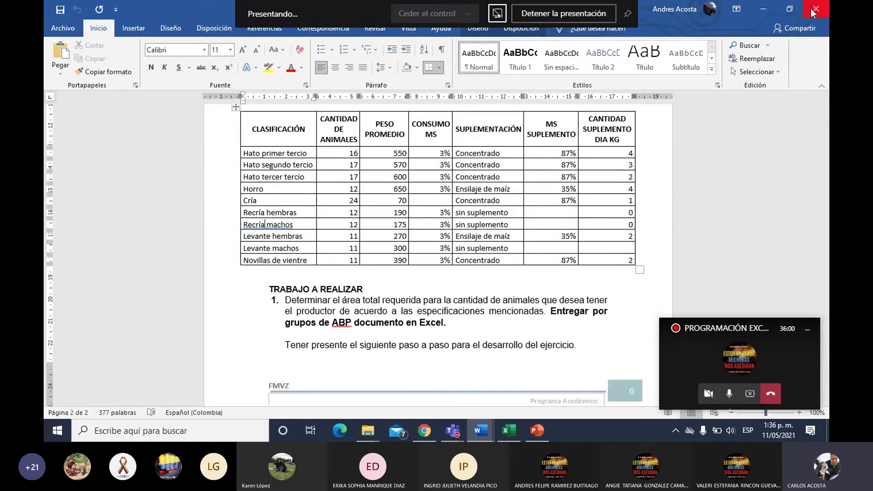
pyautogui.click(814, 10)
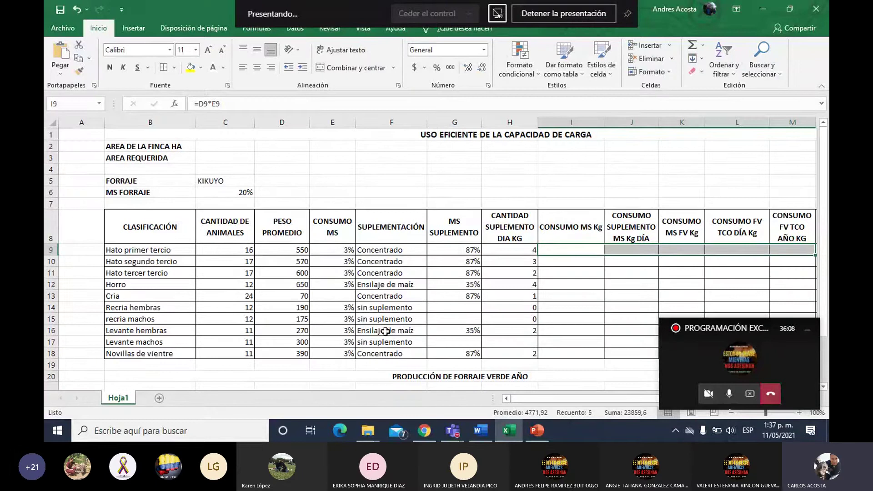
# Examine the yearly green forage production table in the Excel workbook, including the gross availability cells for INVIERNO and VERANO
pyautogui.scroll(-3, 395, 323)
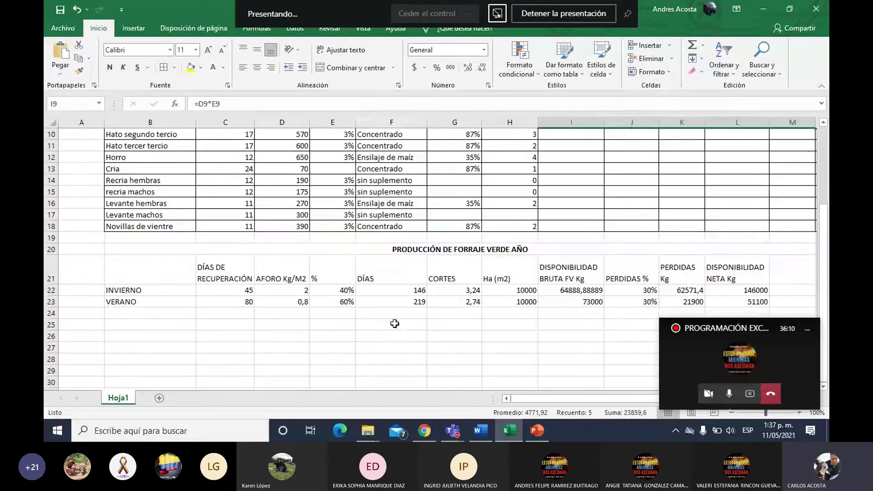
pyautogui.scroll(1, 278, 315)
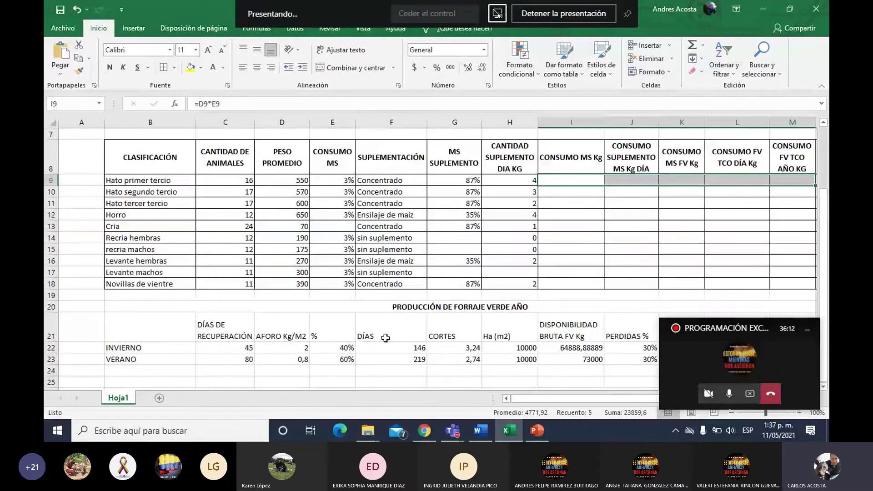
pyautogui.click(558, 351)
pyautogui.click(569, 358)
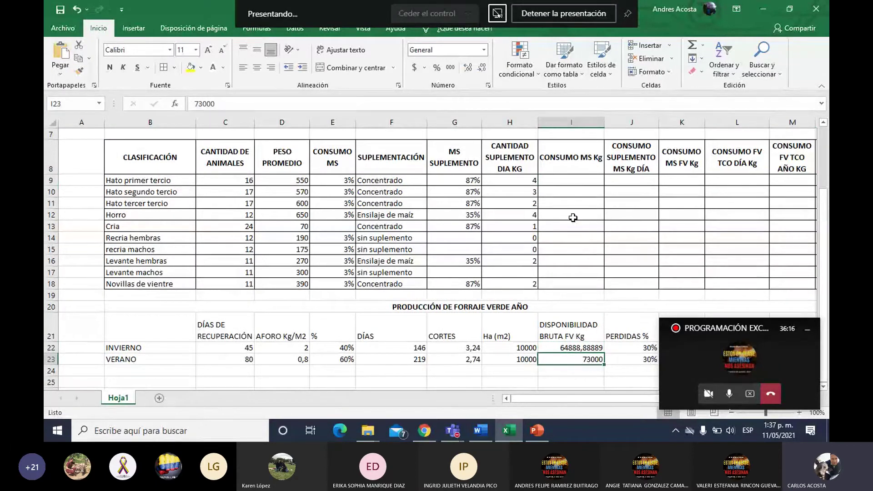
pyautogui.scroll(2, 572, 218)
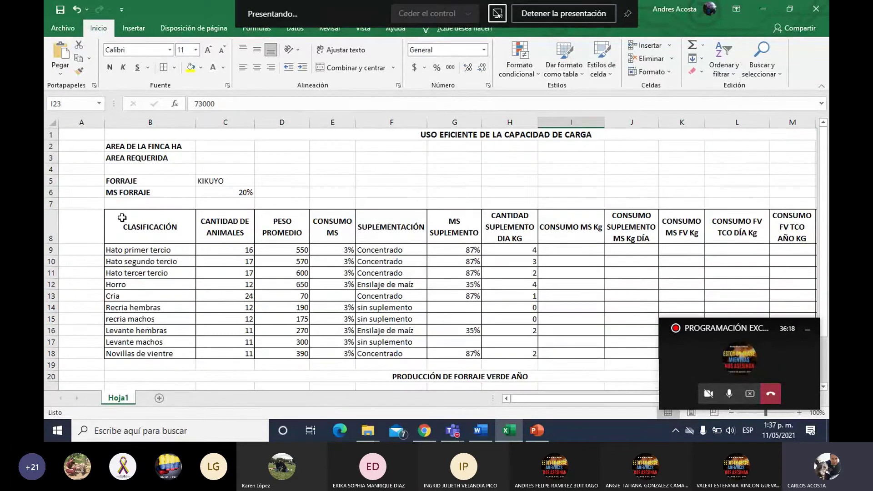
# Examine the livestock classification table and the INVIERNO forage row, and shift the floating meeting window away from the sheet's edge
pyautogui.moveTo(132, 203); pyautogui.dragTo(793, 309)
pyautogui.scroll(-1, 427, 397)
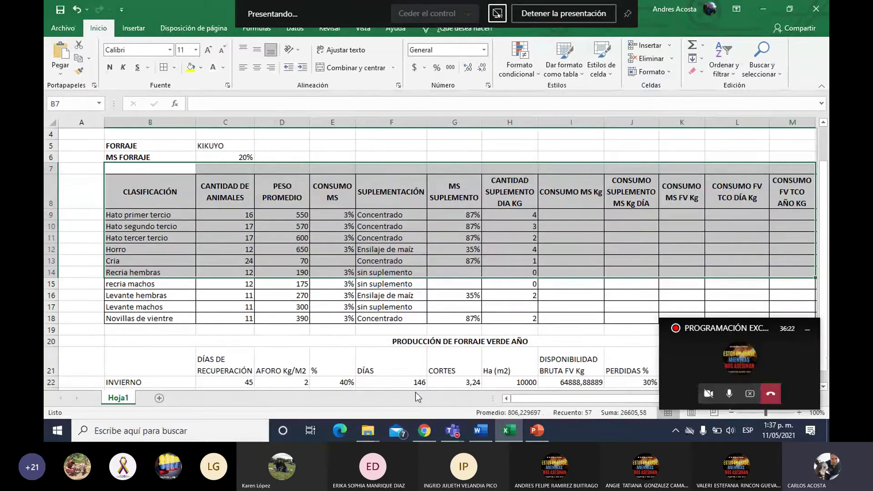
pyautogui.scroll(1, 314, 381)
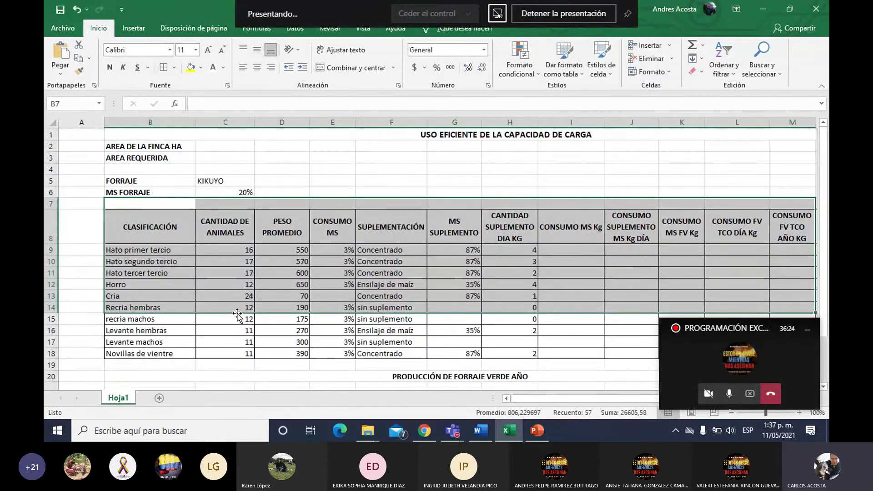
pyautogui.scroll(-2, 229, 319)
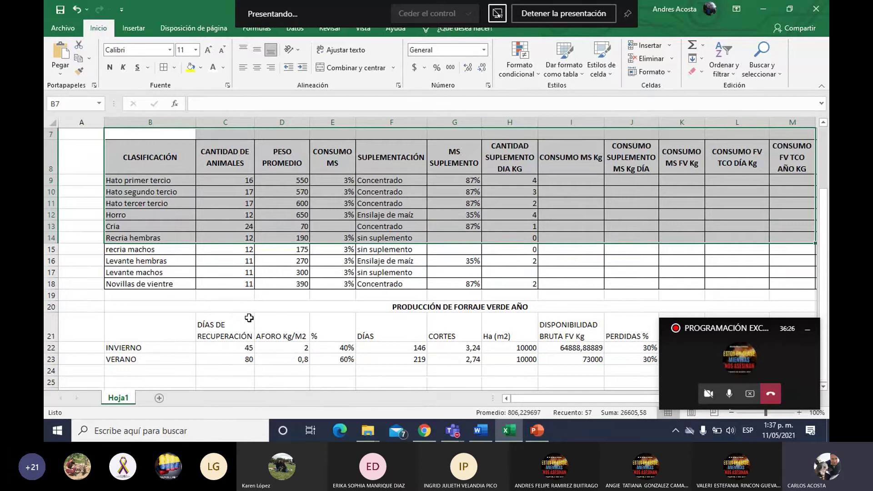
pyautogui.moveTo(147, 351); pyautogui.dragTo(510, 359)
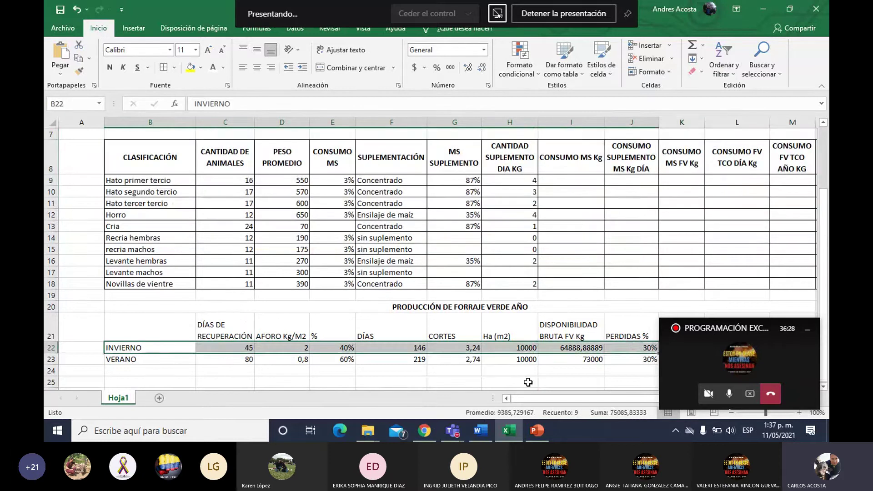
pyautogui.click(510, 382)
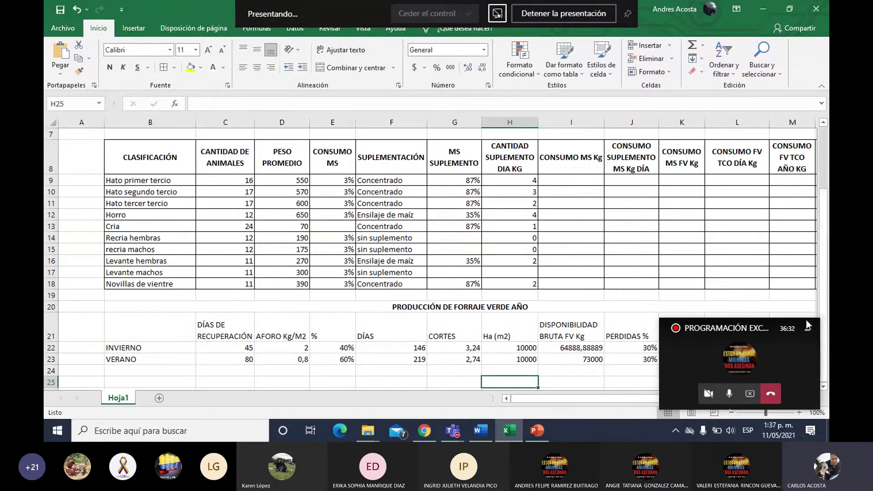
pyautogui.moveTo(807, 326); pyautogui.dragTo(718, 312)
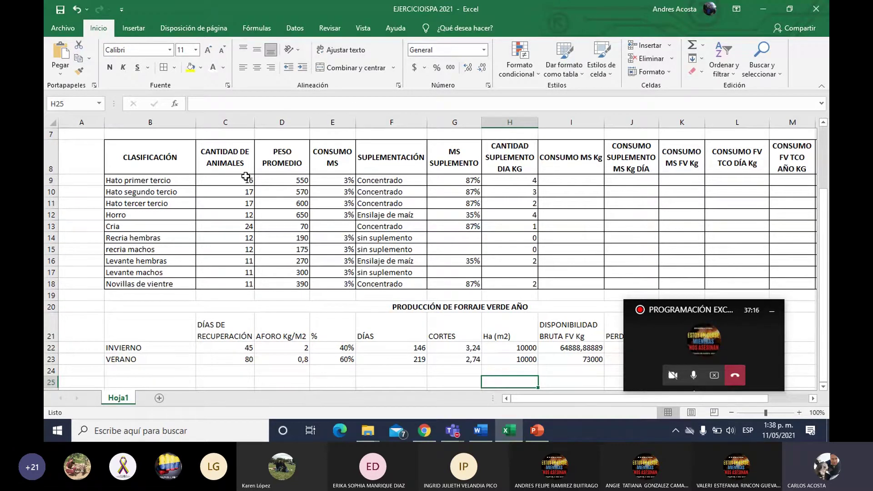
# Highlight the animal counts of the three Hato tercios in C9:C11 to check the number of milking cows
pyautogui.click(247, 185)
pyautogui.moveTo(248, 185); pyautogui.dragTo(249, 216)
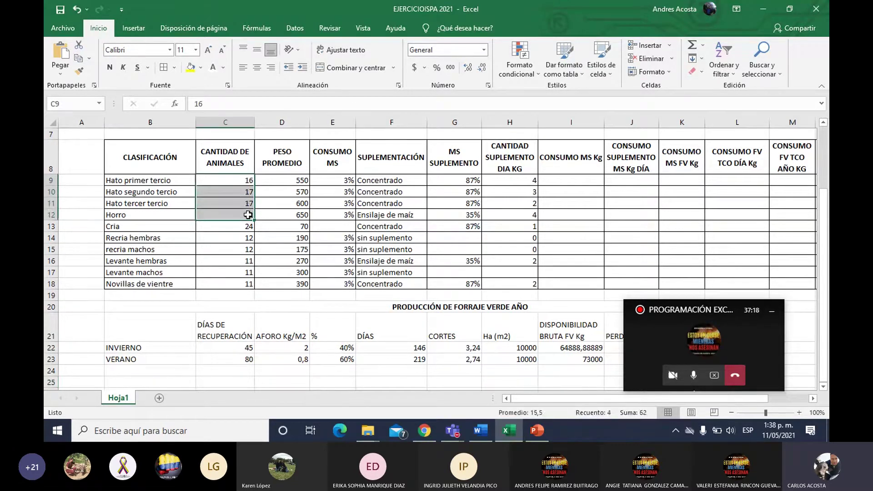
pyautogui.moveTo(240, 180); pyautogui.dragTo(242, 202)
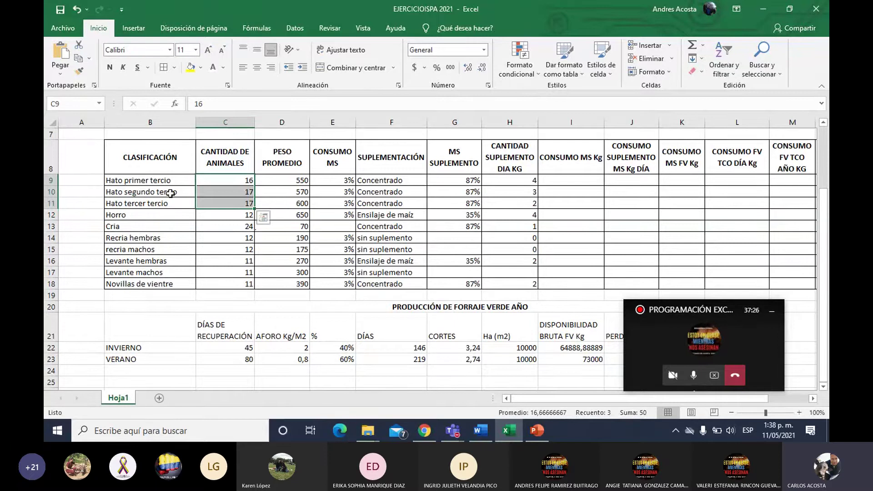
pyautogui.click(250, 180)
pyautogui.click(249, 196)
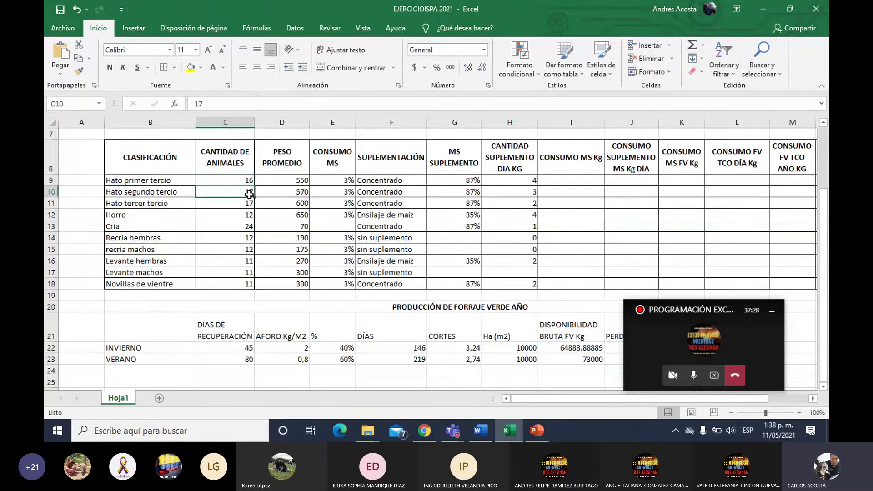
pyautogui.moveTo(248, 181); pyautogui.dragTo(245, 203)
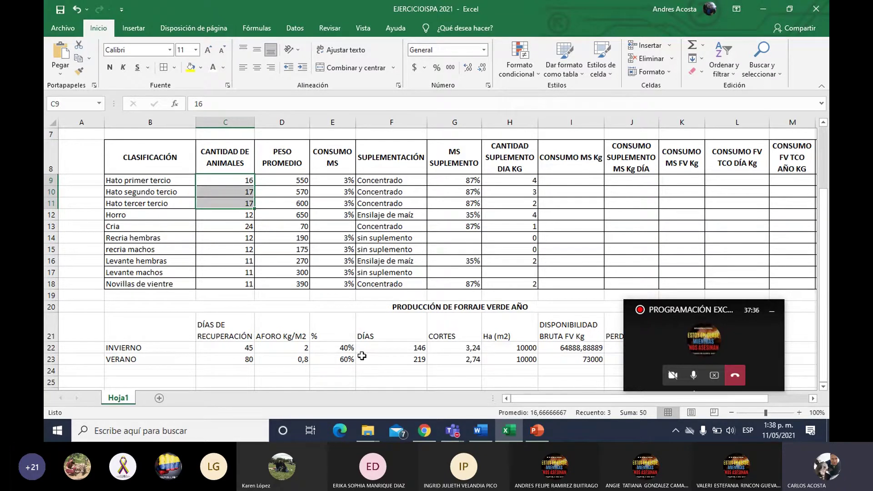
# Go through the Hato animal counts one by one, and highlight C9:C12 to include the Horro cows
pyautogui.click(234, 180)
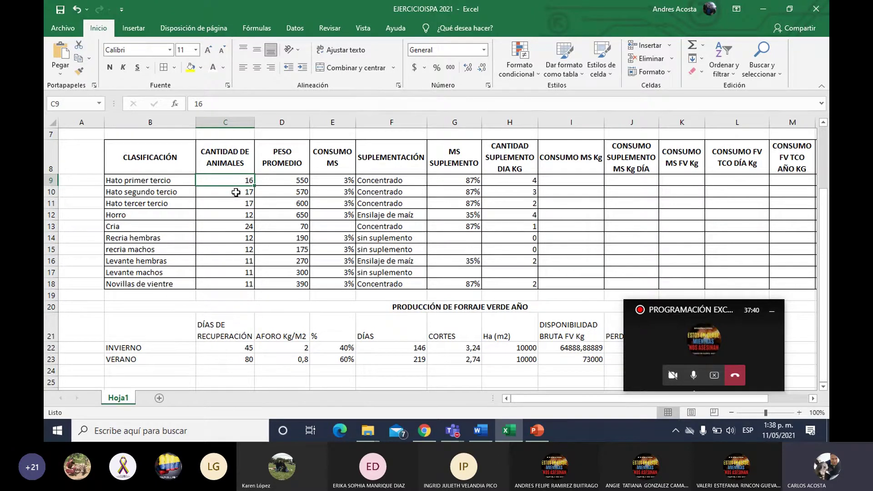
pyautogui.click(236, 192)
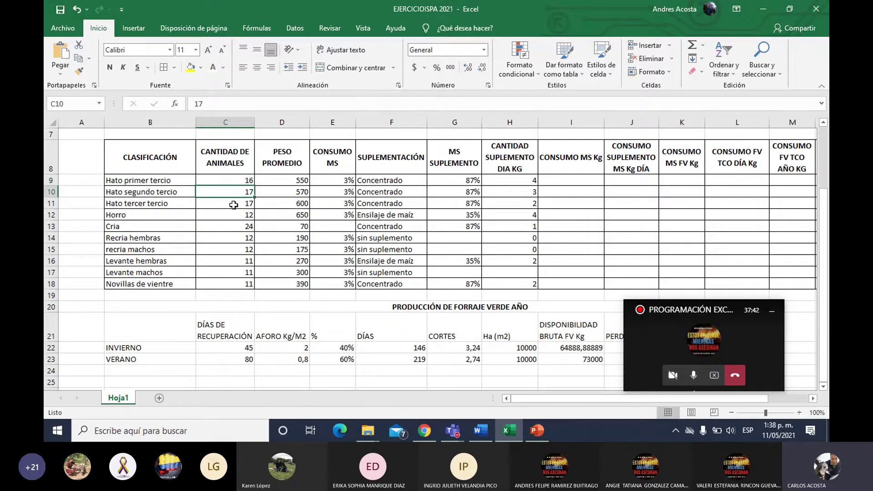
pyautogui.click(234, 205)
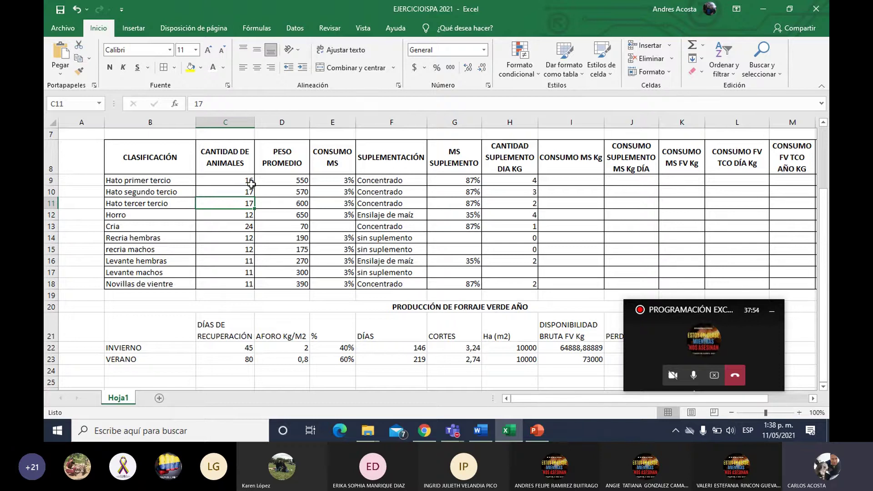
pyautogui.moveTo(249, 180); pyautogui.dragTo(249, 206)
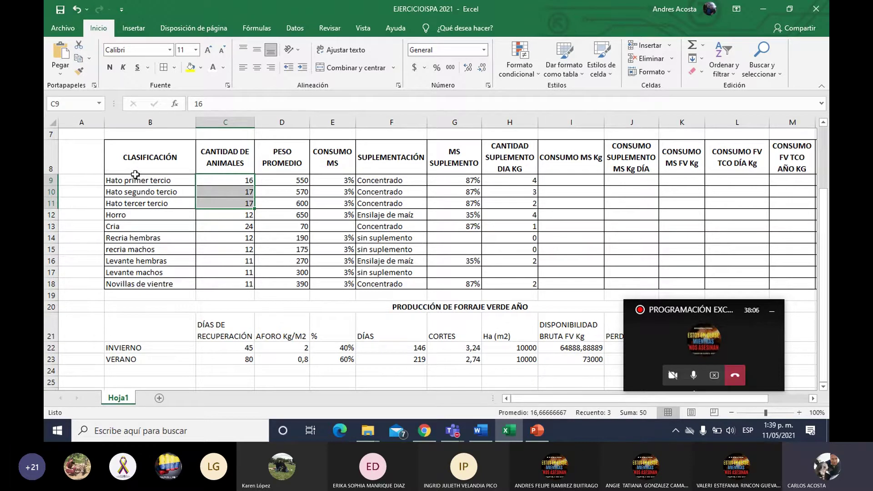
pyautogui.click(250, 216)
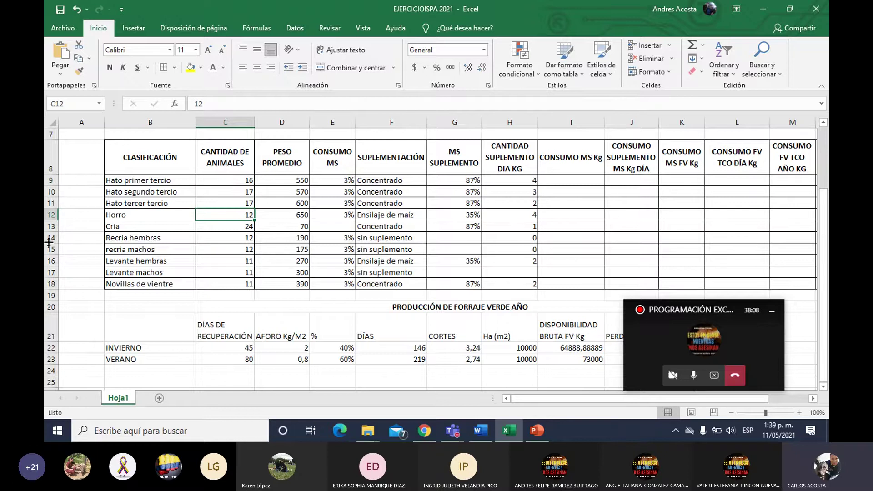
pyautogui.moveTo(223, 181); pyautogui.dragTo(224, 222)
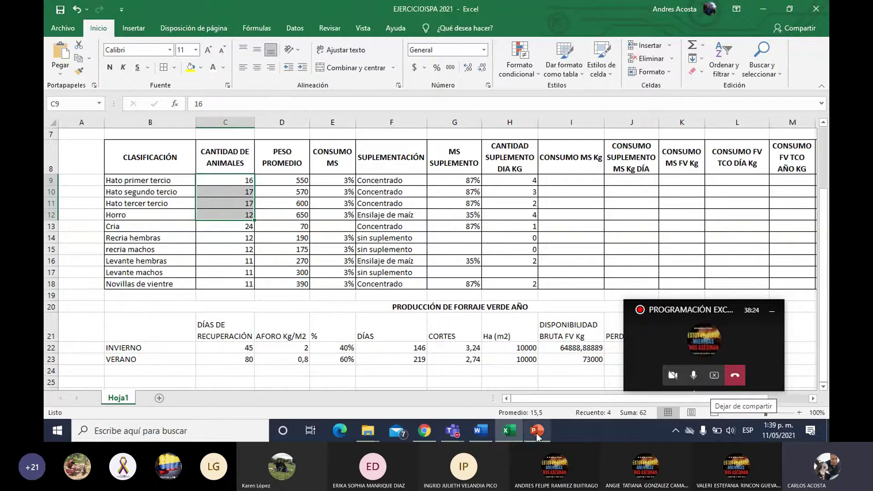
# Switch to the PowerPoint presentation "Sistemas productivos ganaderos" at the productive-reproductive cycle slide
pyautogui.moveTo(540, 433)
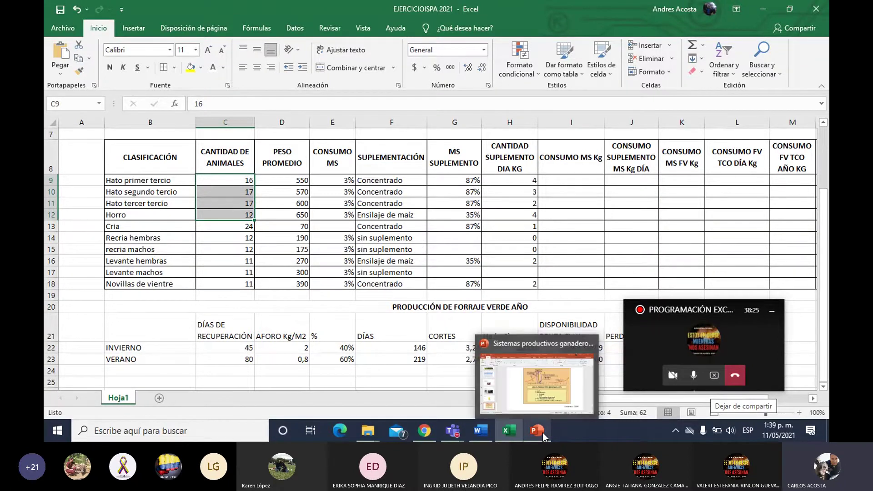
pyautogui.click(545, 404)
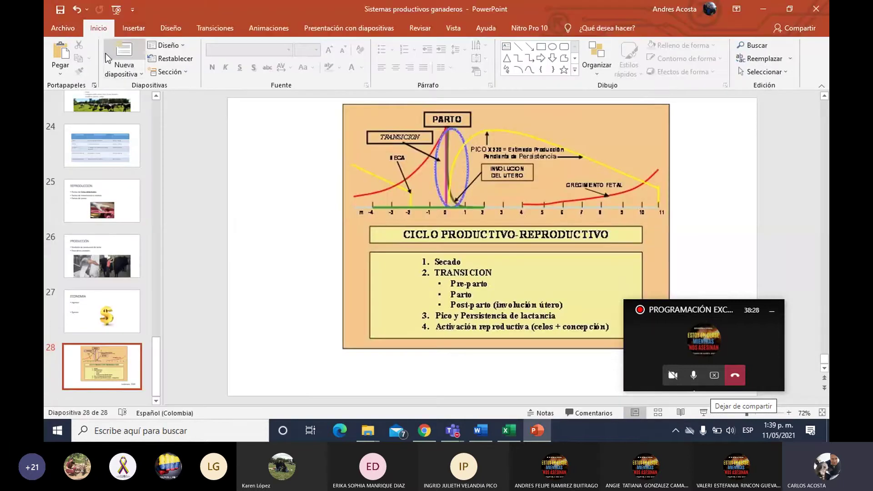
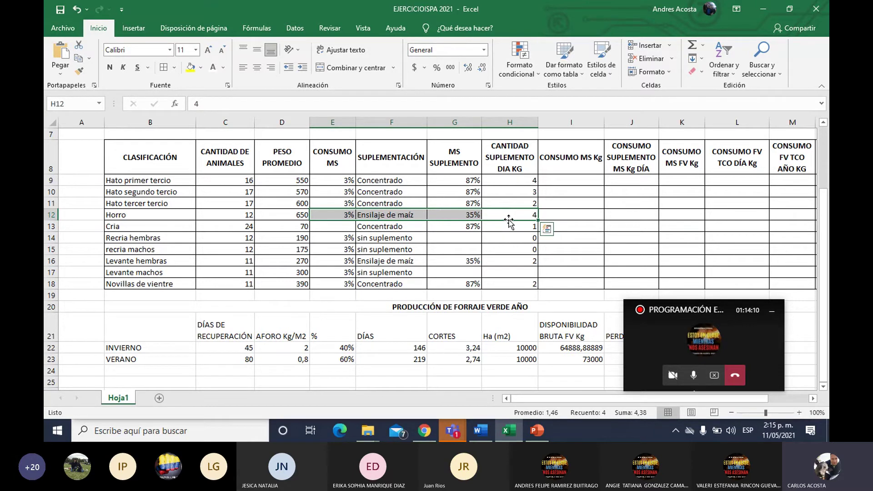
# Cancel the accidental move of the Horro cells and highlight the Horro row from classification to daily supplement amount
pyautogui.moveTo(508, 220); pyautogui.dragTo(452, 221)
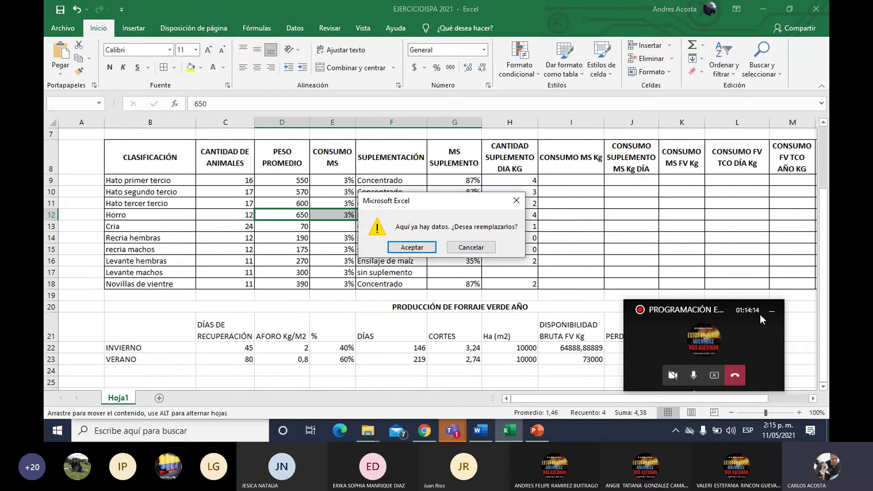
pyautogui.press('Escape')
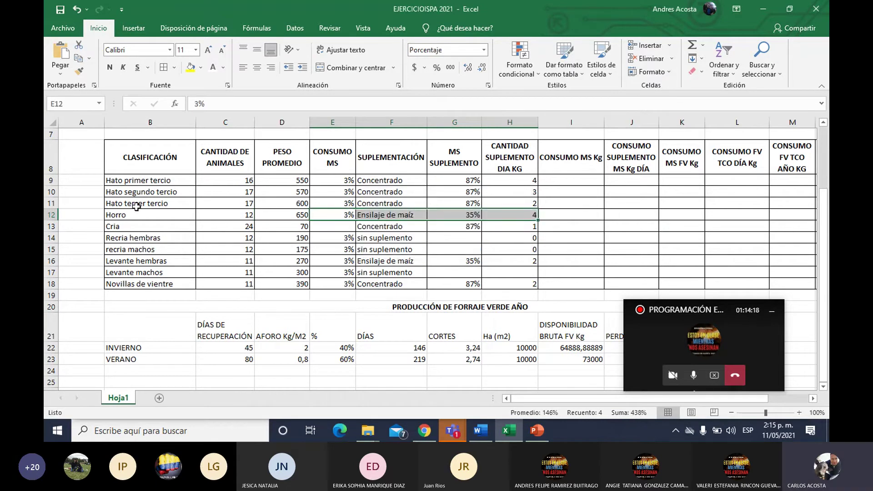
pyautogui.moveTo(104, 216); pyautogui.dragTo(505, 213)
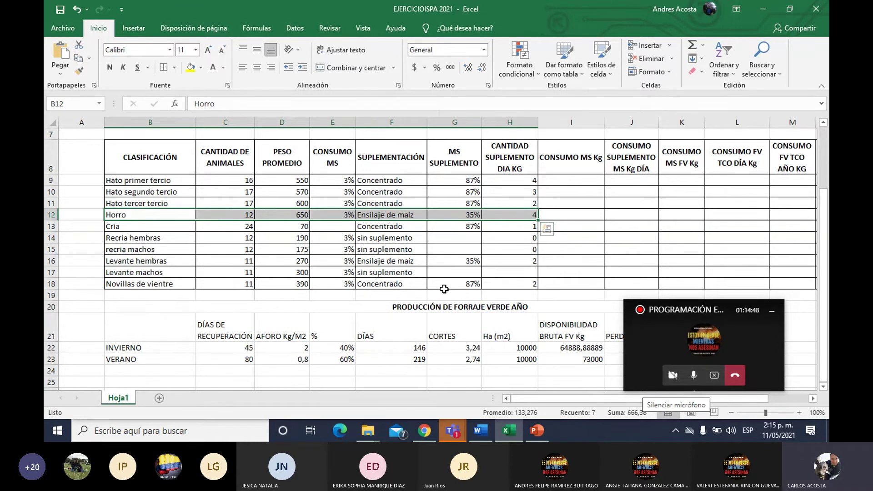
# Highlight the three Hato tercio rows and inspect each one's daily supplement amount in H9, H10 and H11
pyautogui.click(266, 196)
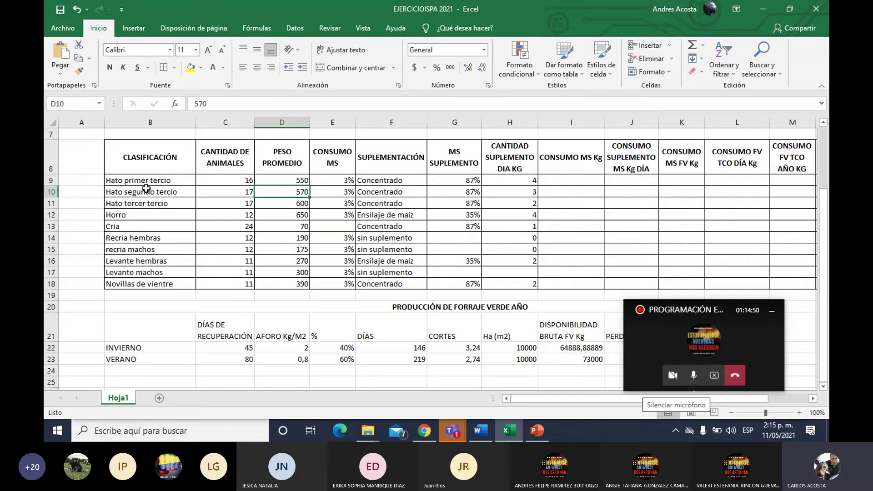
pyautogui.moveTo(146, 180); pyautogui.dragTo(523, 208)
pyautogui.click(520, 177)
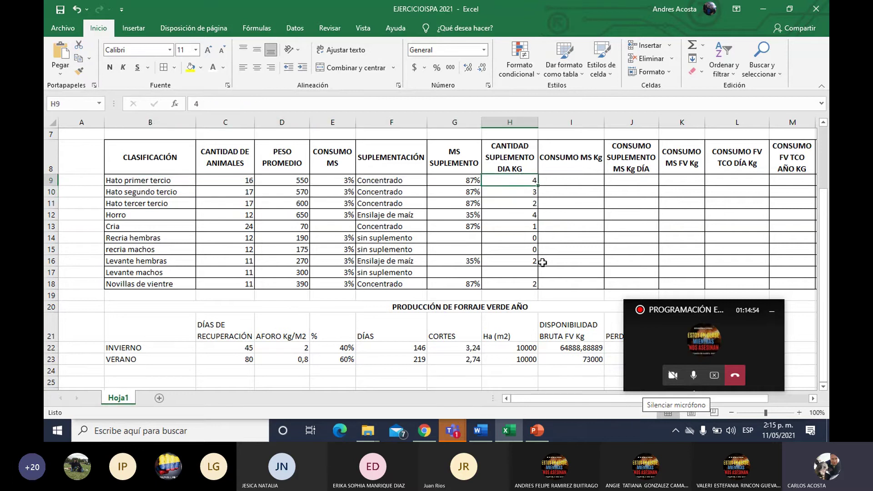
pyautogui.click(512, 192)
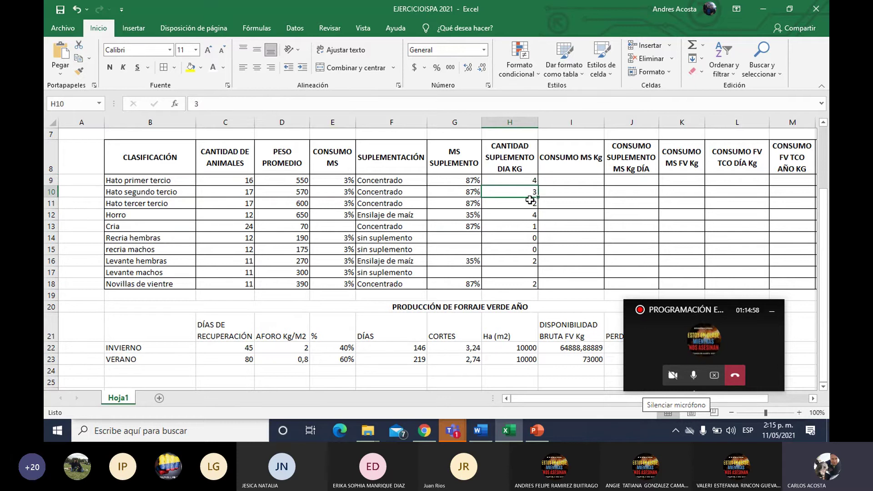
pyautogui.click(528, 202)
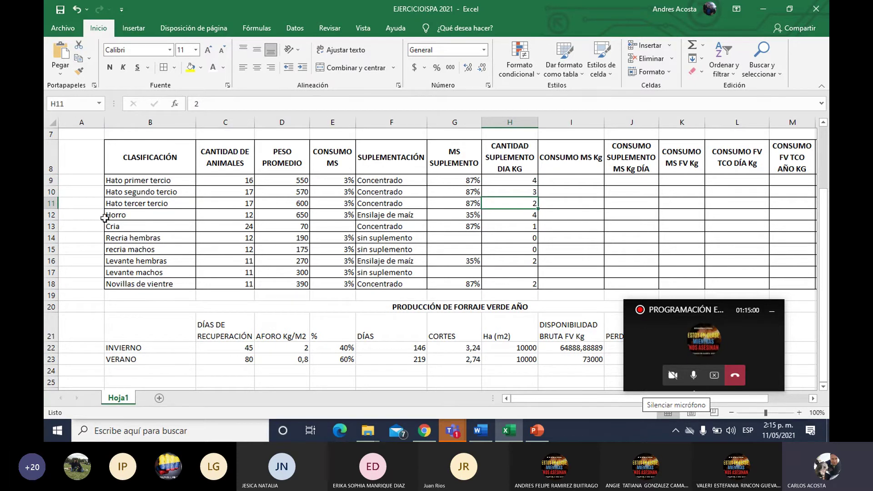
# Check the productive-reproductive cycle slide in the PowerPoint presentation, and return to Excel at the Hato primer tercio supplement amount in H9
pyautogui.click(536, 432)
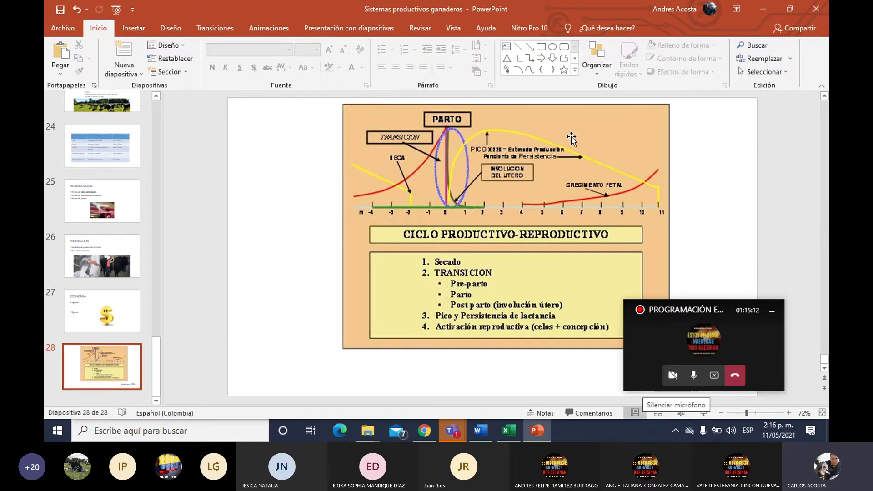
pyautogui.hotkey('alt', 'Tab')
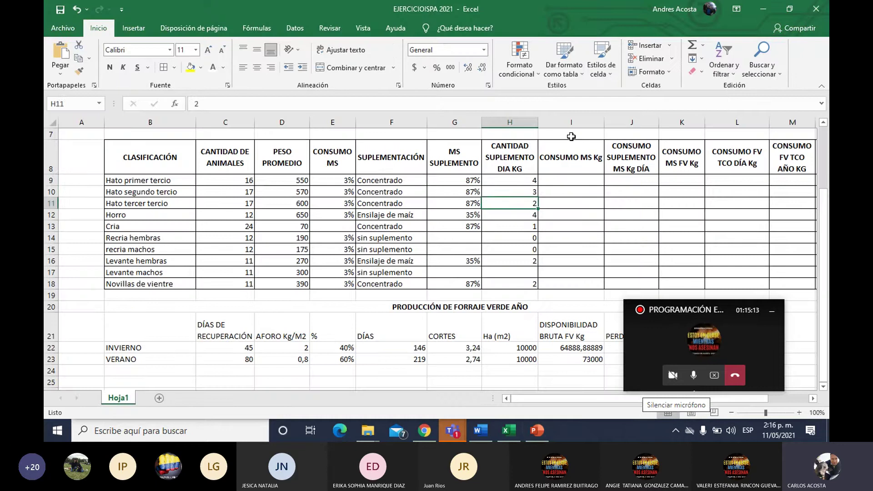
pyautogui.press('Up')
pyautogui.press('Up')
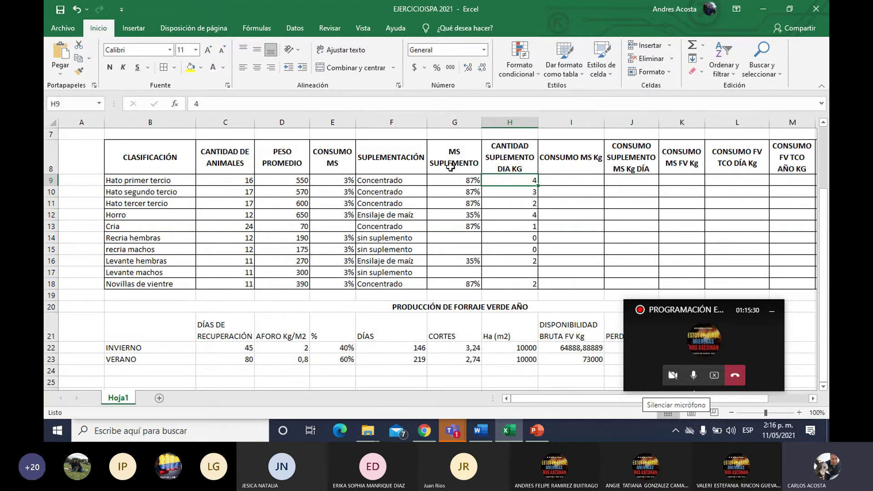
# Inspect the daily supplement amounts of the Hato tercios and Horro in H9:H12, cell by cell
pyautogui.click(523, 195)
pyautogui.click(522, 178)
pyautogui.click(523, 189)
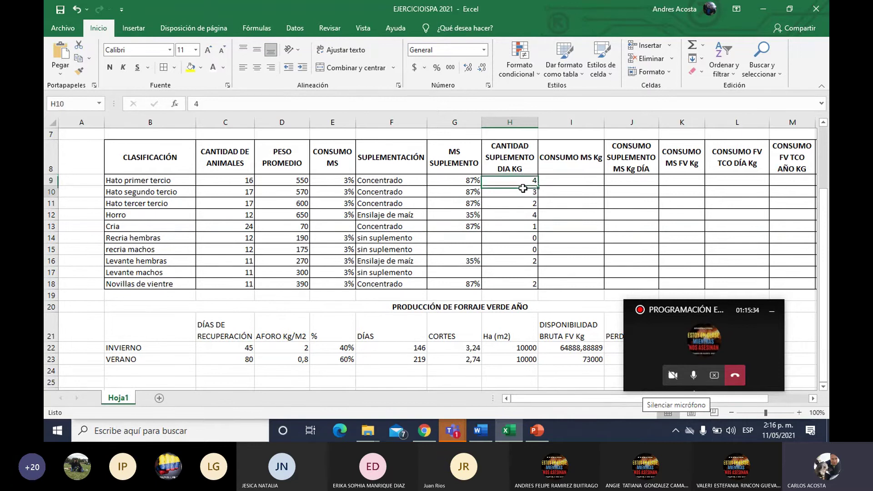
pyautogui.click(517, 204)
pyautogui.click(516, 213)
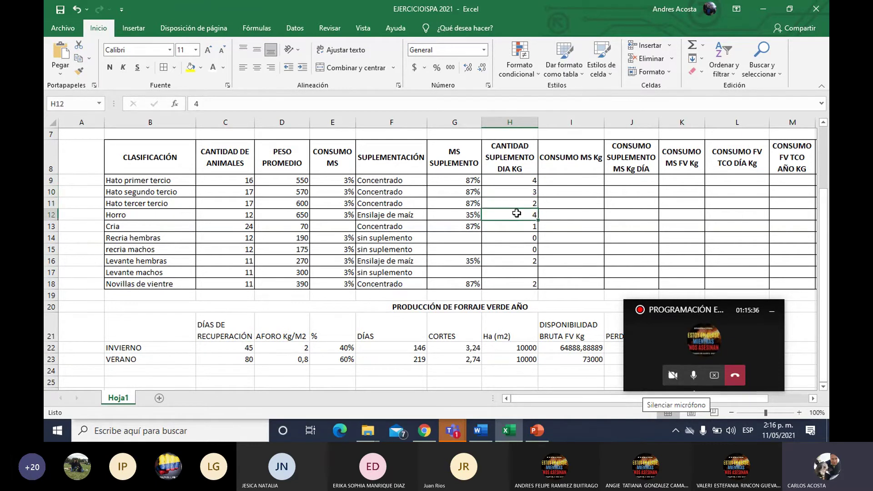
pyautogui.click(531, 176)
pyautogui.click(530, 191)
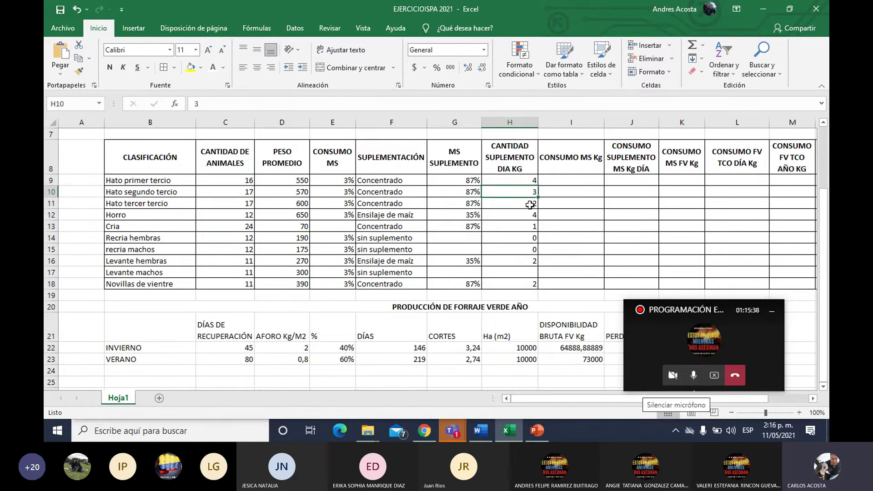
pyautogui.click(530, 205)
# Highlight the three Hato tercio supplement amounts in H9:H11 as a block and review them individually
pyautogui.moveTo(527, 180); pyautogui.dragTo(526, 202)
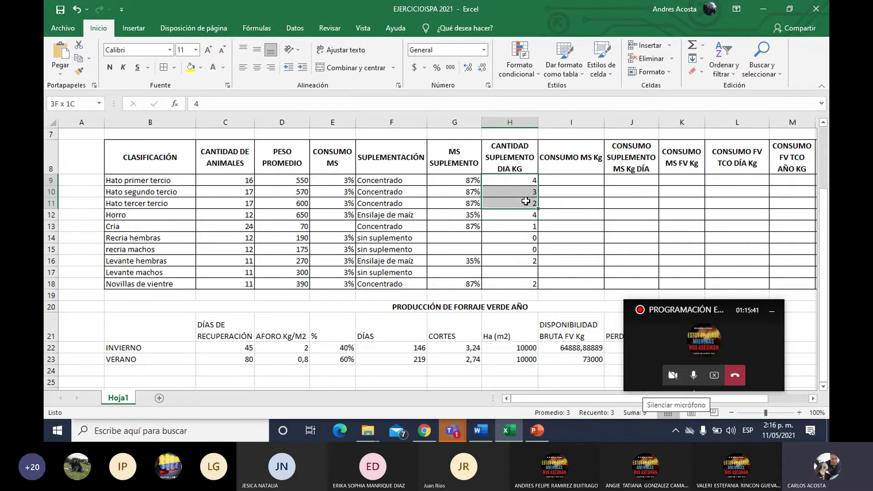
pyautogui.click(518, 177)
pyautogui.click(518, 191)
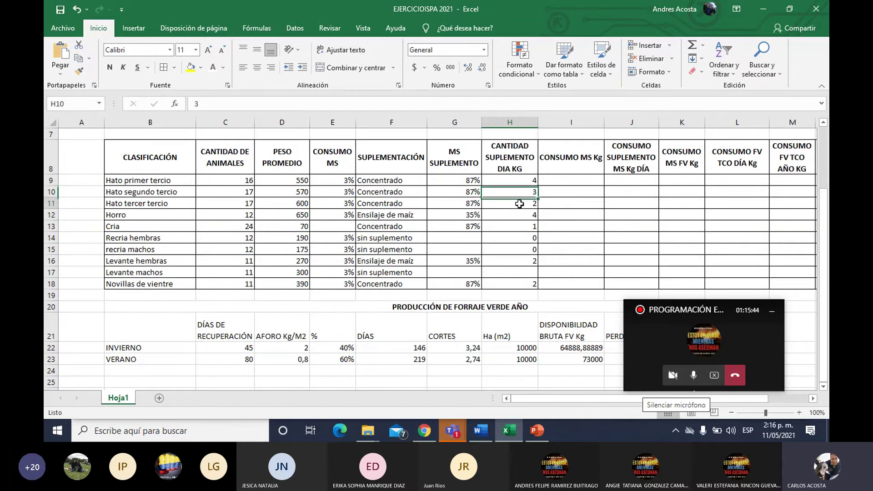
pyautogui.click(519, 205)
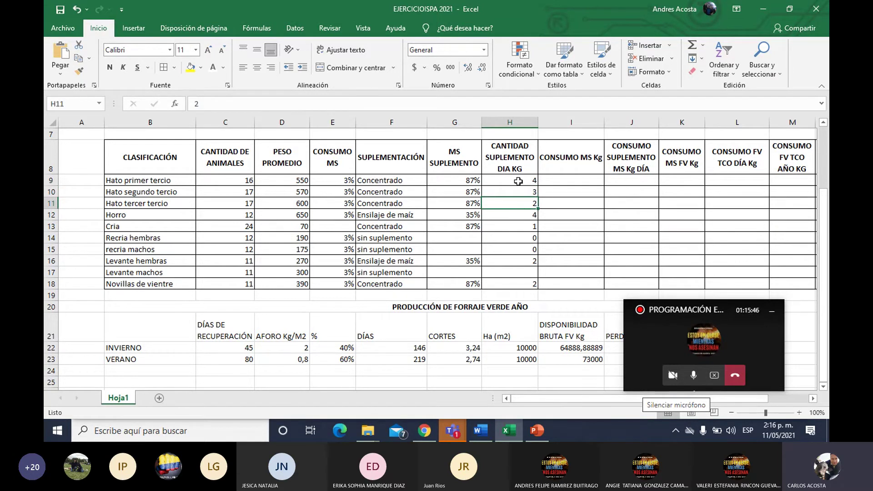
pyautogui.moveTo(519, 181); pyautogui.dragTo(515, 200)
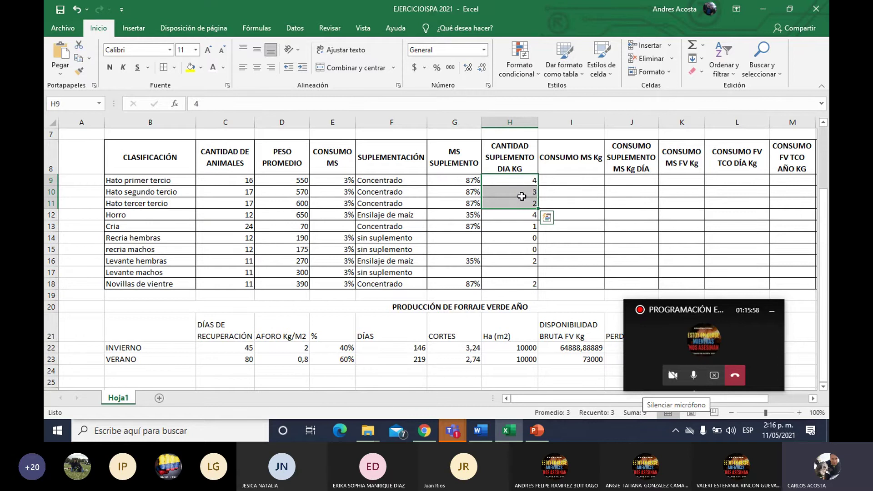
pyautogui.click(522, 196)
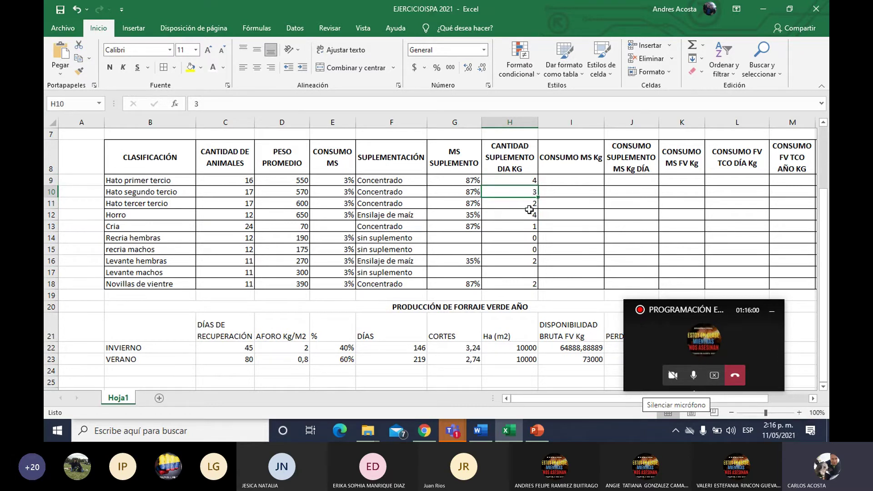
pyautogui.click(530, 203)
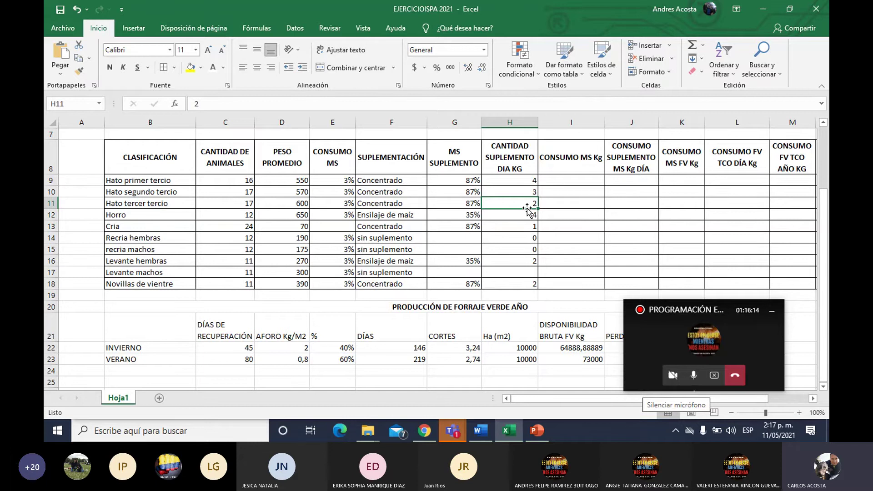
# Review the Hato primer tercio's classification, supplement type and daily supplement amount in row 9
pyautogui.press('Up')
pyautogui.press('Up')
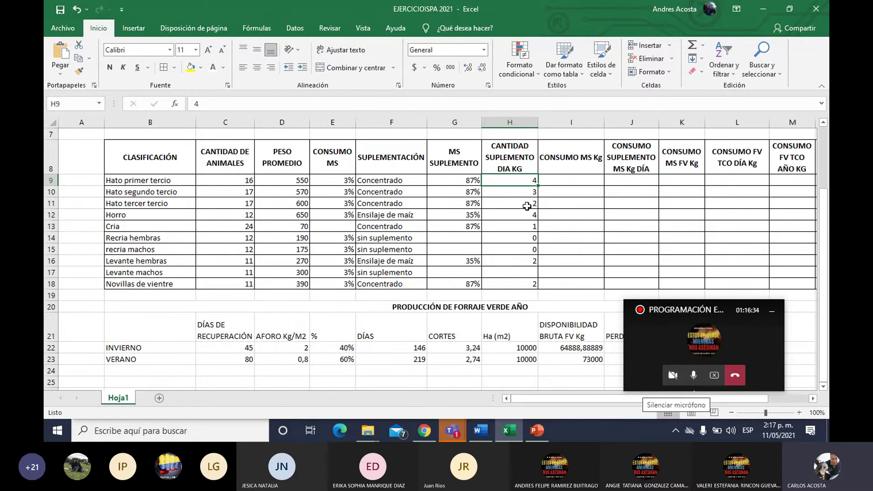
pyautogui.click(525, 190)
pyautogui.click(531, 182)
pyautogui.click(381, 181)
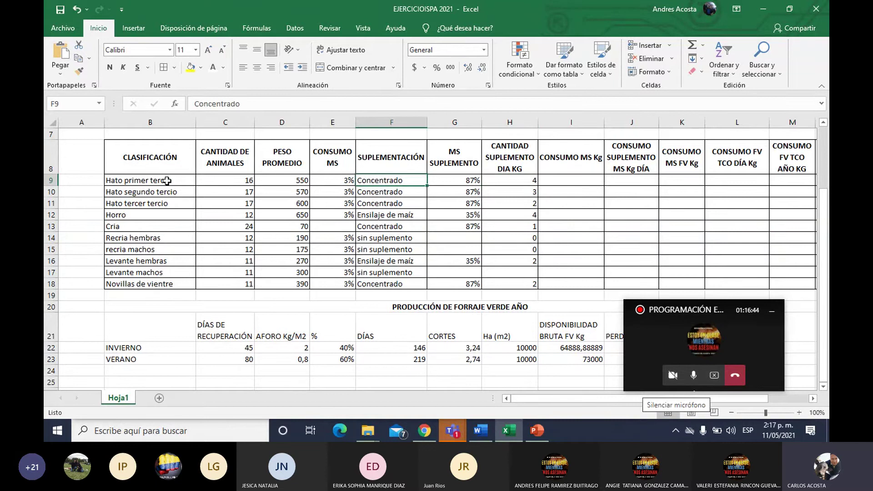
pyautogui.moveTo(167, 181); pyautogui.dragTo(175, 187)
pyautogui.click(518, 180)
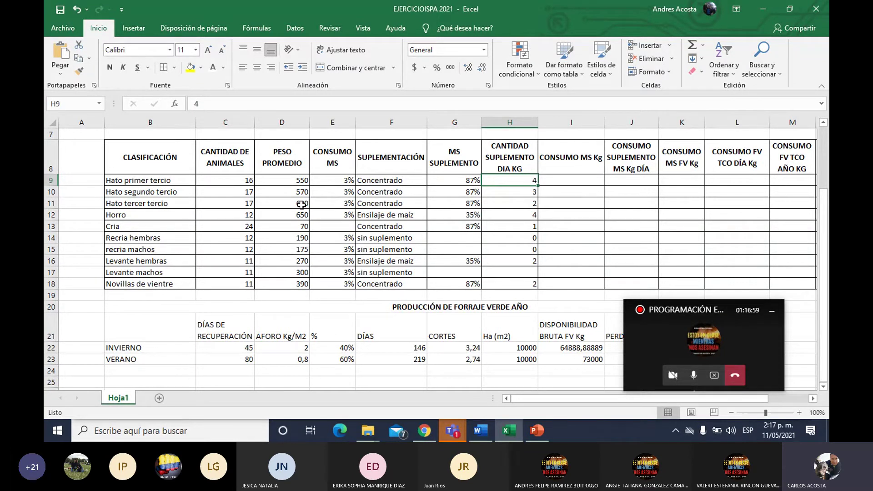
# Inspect the Hato segundo tercio amount in H10, and highlight the Hato tercer tercio row B11:H11 through to its supplement amount
pyautogui.press('Down')
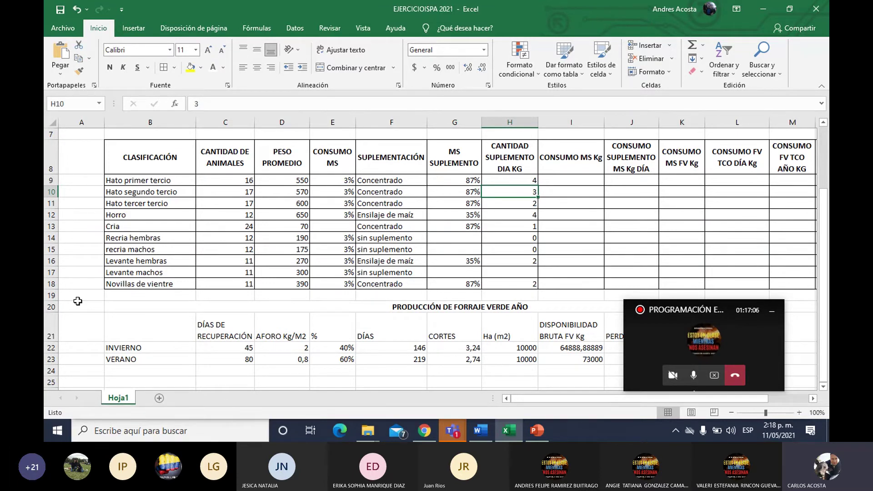
pyautogui.moveTo(129, 209); pyautogui.dragTo(501, 203)
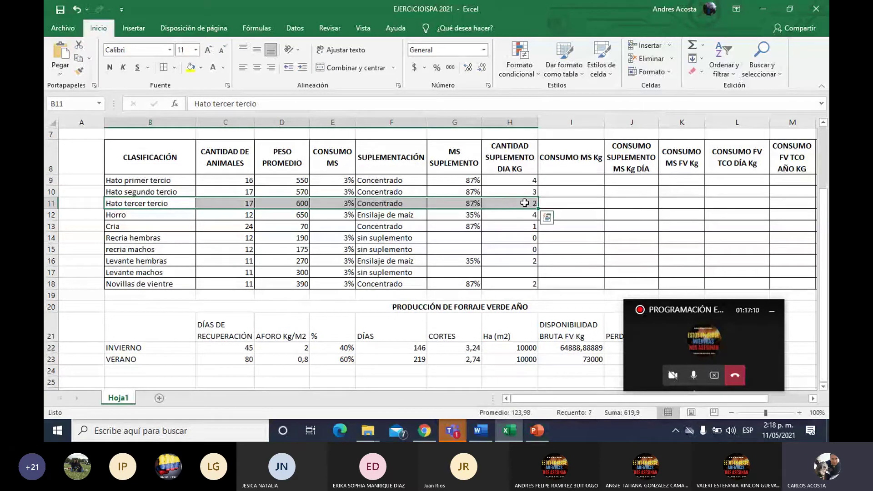
pyautogui.click(501, 204)
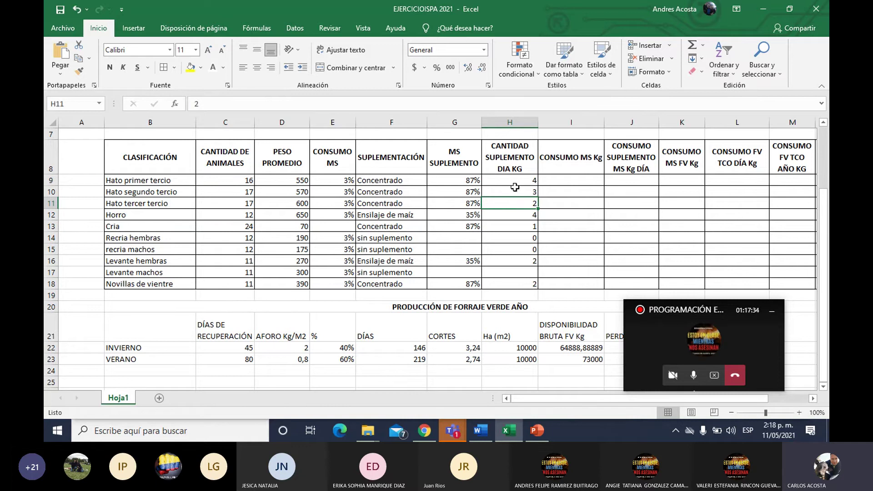
# Compare the supplement amounts in H9:H10 with H11, and check the MS SUPLEMENTO cells G15 and G17 for the males
pyautogui.moveTo(521, 180); pyautogui.dragTo(526, 193)
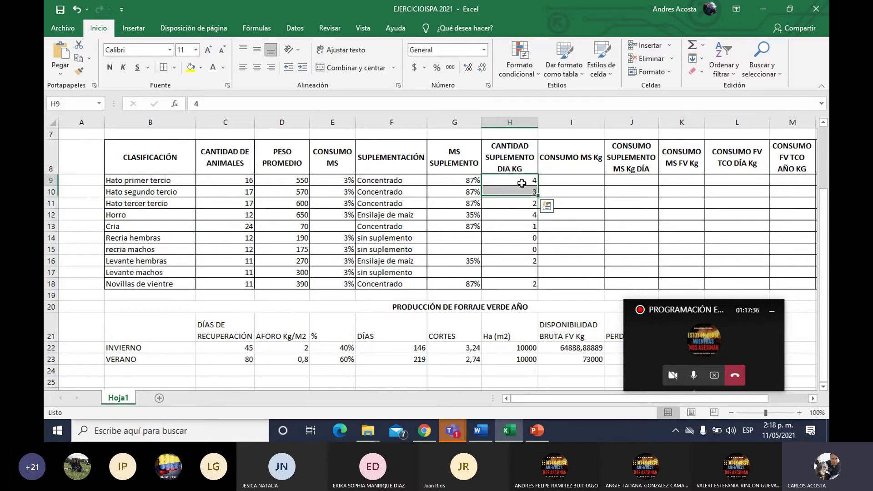
pyautogui.click(524, 203)
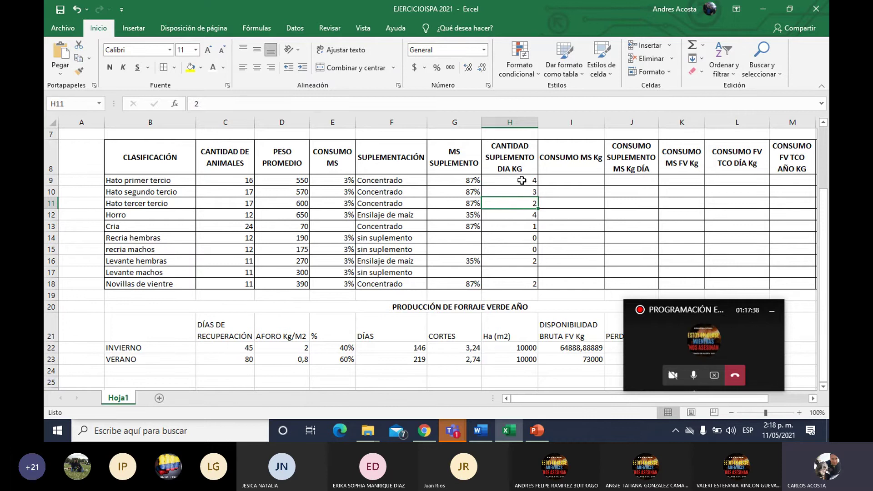
pyautogui.click(523, 180)
pyautogui.click(520, 205)
pyautogui.click(459, 248)
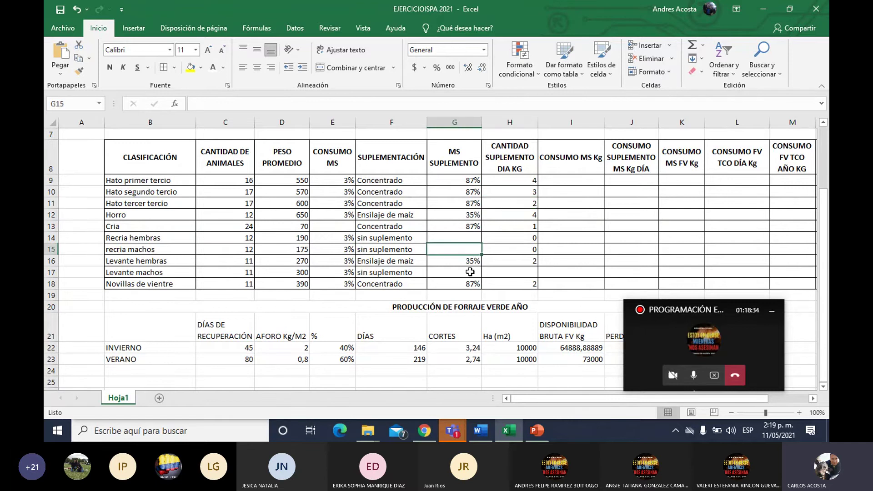
pyautogui.click(471, 272)
# Set the font colour of the Hato primer tercio consumption results in I9:M9 to Automático
pyautogui.moveTo(562, 182); pyautogui.dragTo(664, 178)
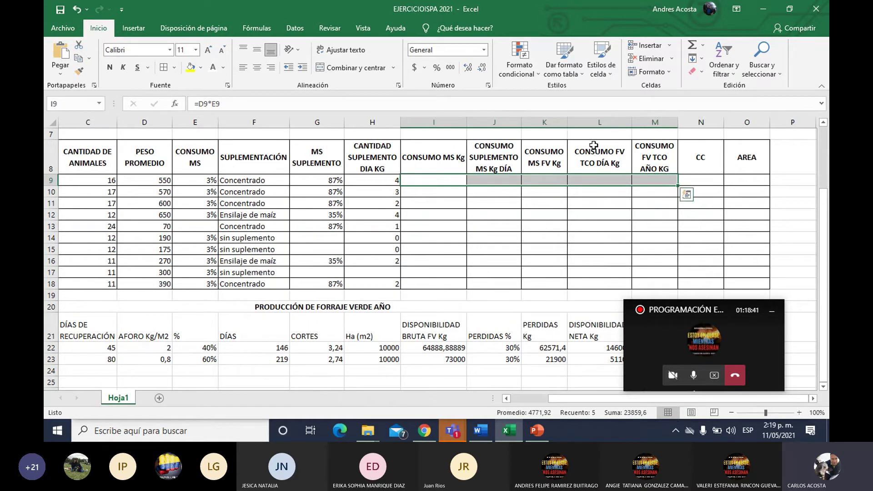
pyautogui.click(224, 71)
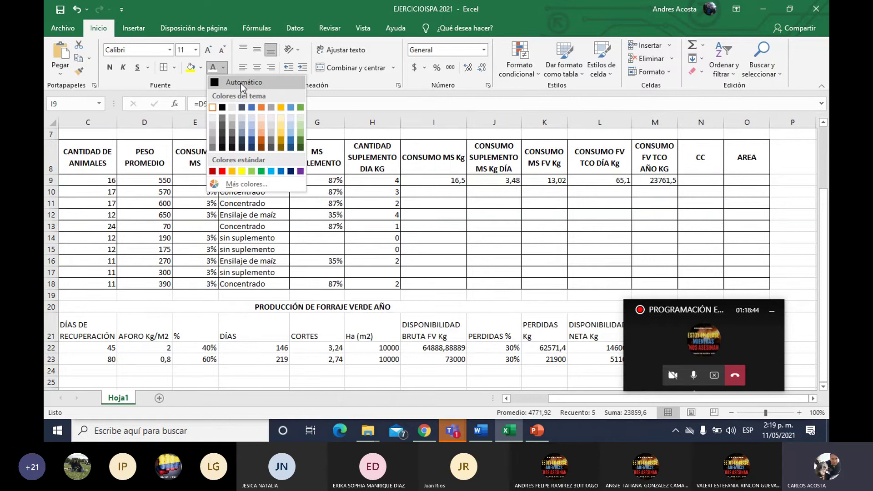
pyautogui.click(242, 83)
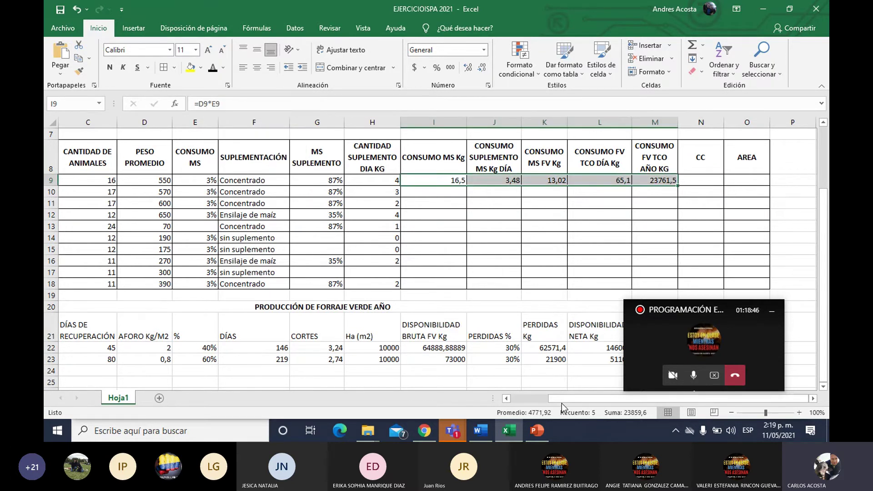
# Inspect the CONSUMO MS Kg formula in I9 and the cells it references, leaving the formula as it is
pyautogui.moveTo(561, 400)
pyautogui.mouseDown()
pyautogui.moveTo(537, 400)
pyautogui.moveTo(546, 400)
pyautogui.mouseUp()
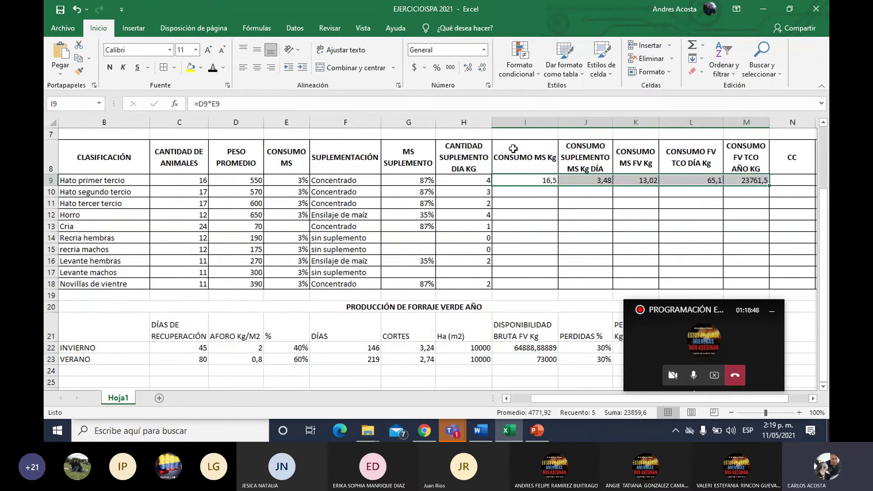
pyautogui.doubleClick(509, 181)
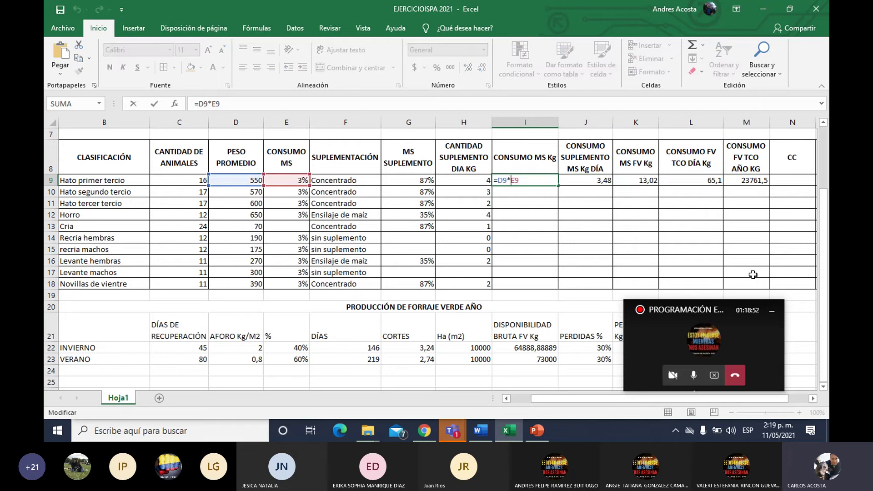
pyautogui.press('Return')
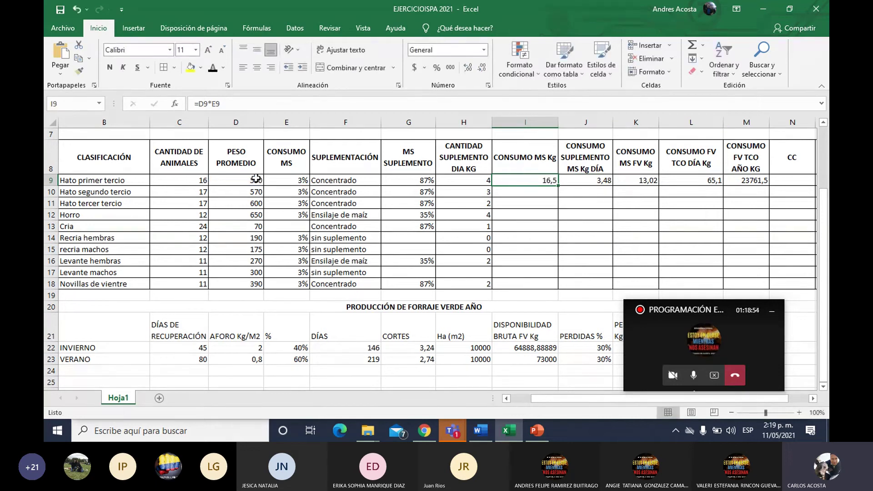
# Highlight the average weights of the three Hato tercios in D9:D11 and compare the primer tercio's weight with Horro's in D12
pyautogui.click(255, 182)
pyautogui.moveTo(255, 182); pyautogui.dragTo(255, 204)
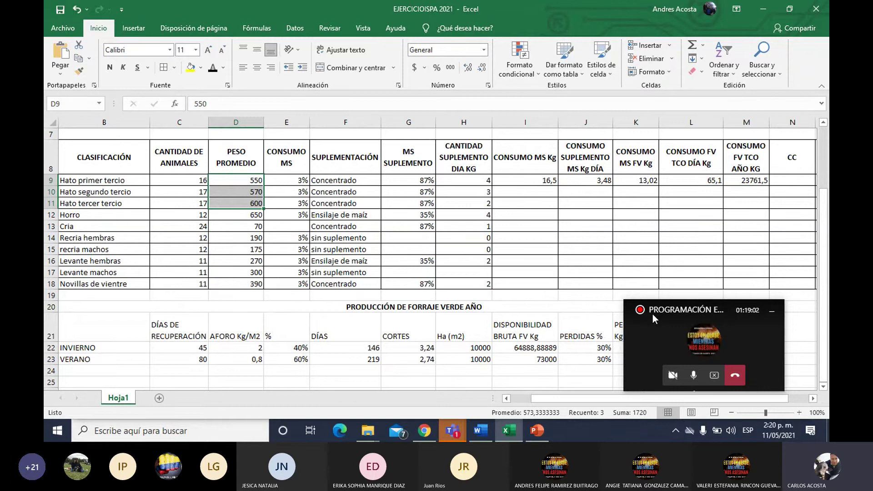
pyautogui.click(240, 215)
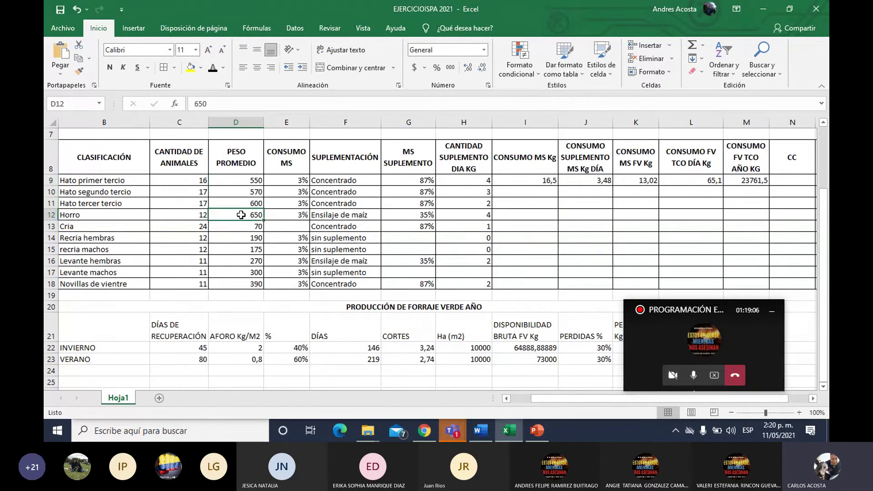
pyautogui.click(257, 181)
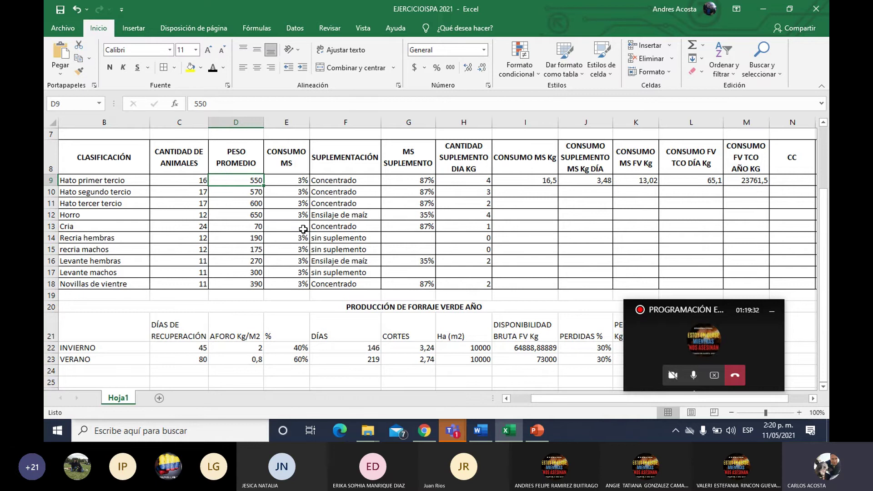
pyautogui.click(255, 215)
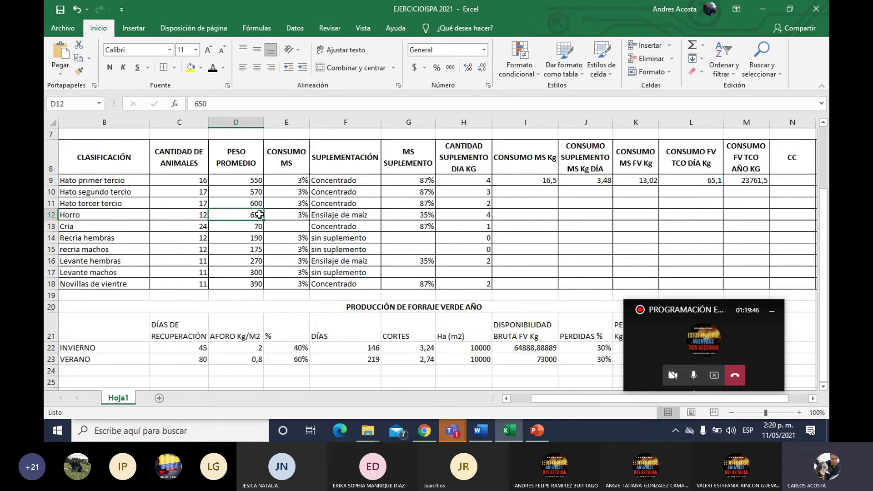
# Go through the Hato average weights individually, highlight D9:D12, and compare Horro's weight with the primer tercio's in D9
pyautogui.click(256, 182)
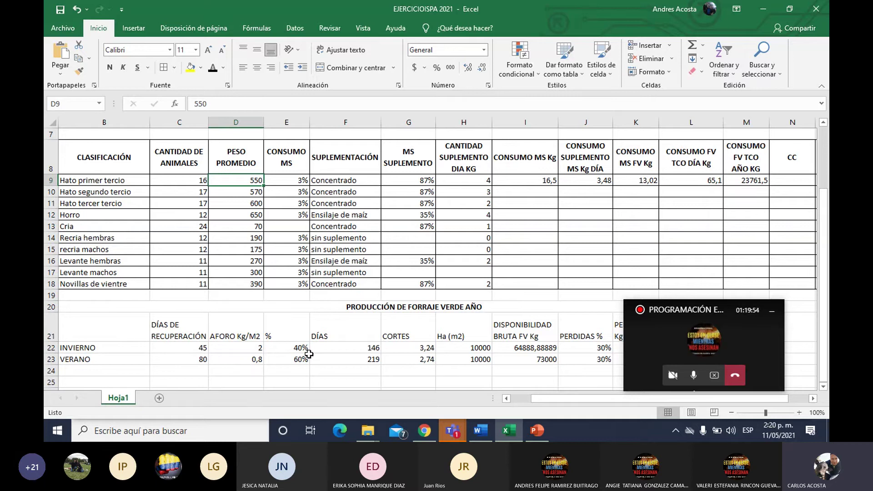
pyautogui.click(241, 207)
pyautogui.click(246, 190)
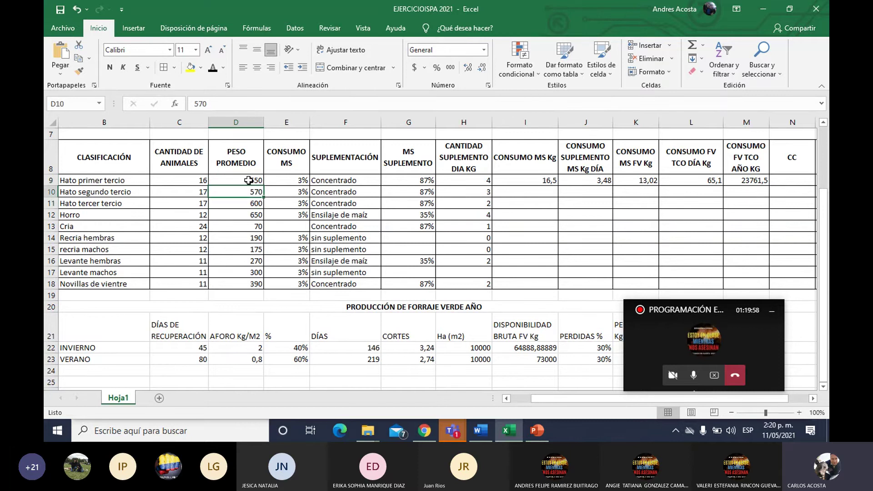
pyautogui.moveTo(249, 181); pyautogui.dragTo(255, 217)
pyautogui.click(256, 218)
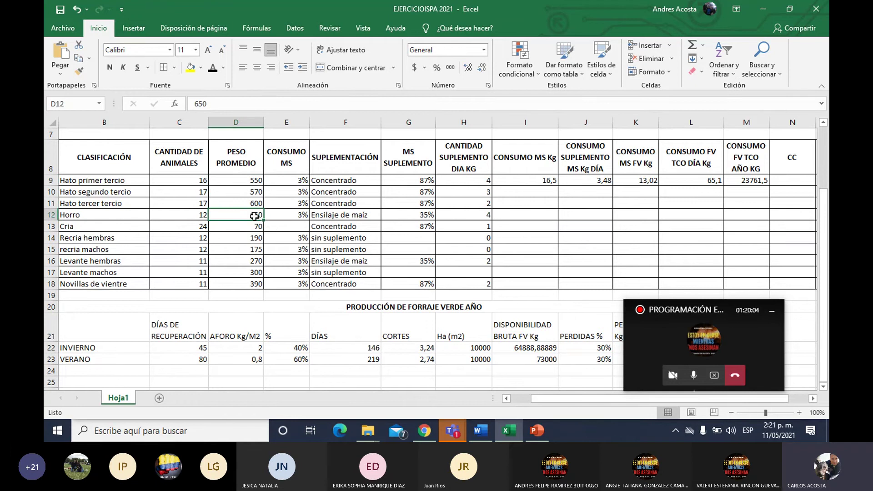
pyautogui.click(251, 180)
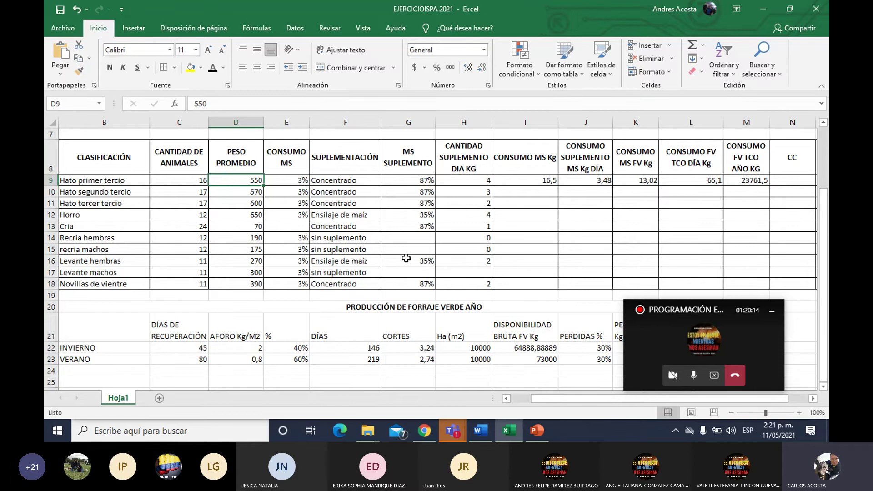
# Try copying the CONSUMO MS Kg formula from I9 down to I18, and undo the fill
pyautogui.click(537, 182)
pyautogui.doubleClick(508, 179)
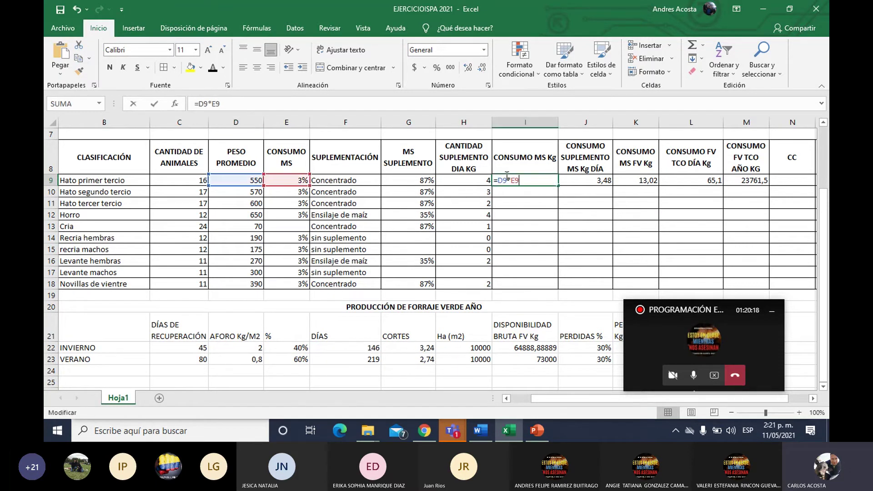
pyautogui.hotkey('ctrl', 'Return')
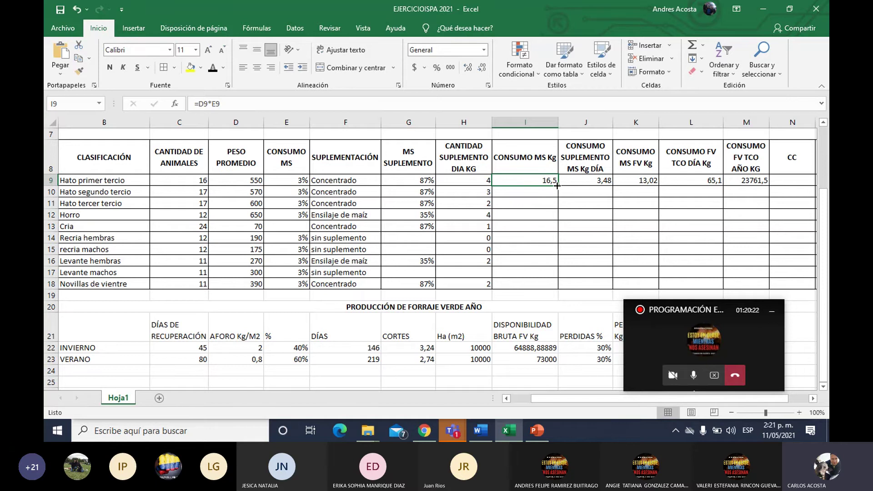
pyautogui.moveTo(557, 186); pyautogui.dragTo(553, 289)
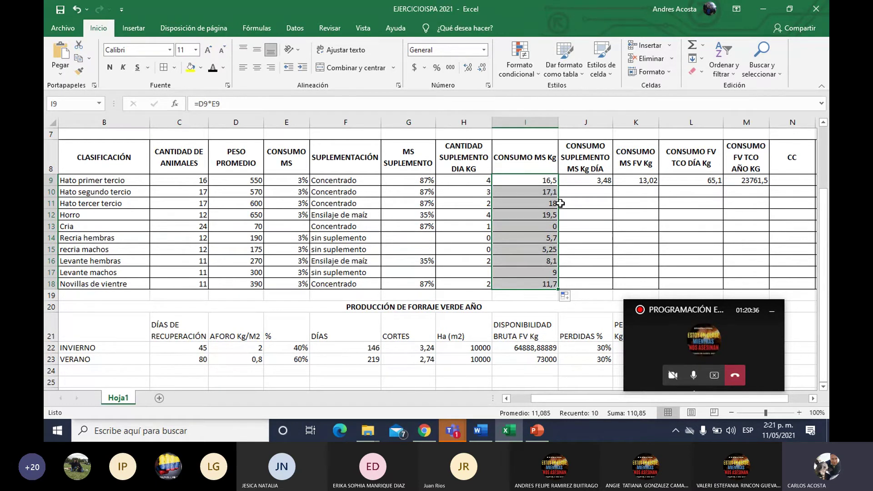
pyautogui.hotkey('ctrl', 'z')
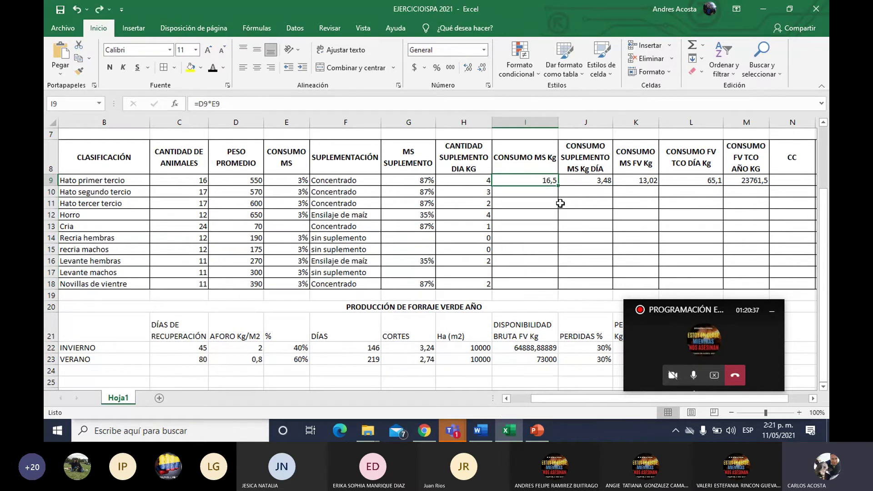
# Check the =D9*E9 formula in I9 and fill it down the CONSUMO MS Kg column to Novillas de vientre in I18
pyautogui.doubleClick(545, 181)
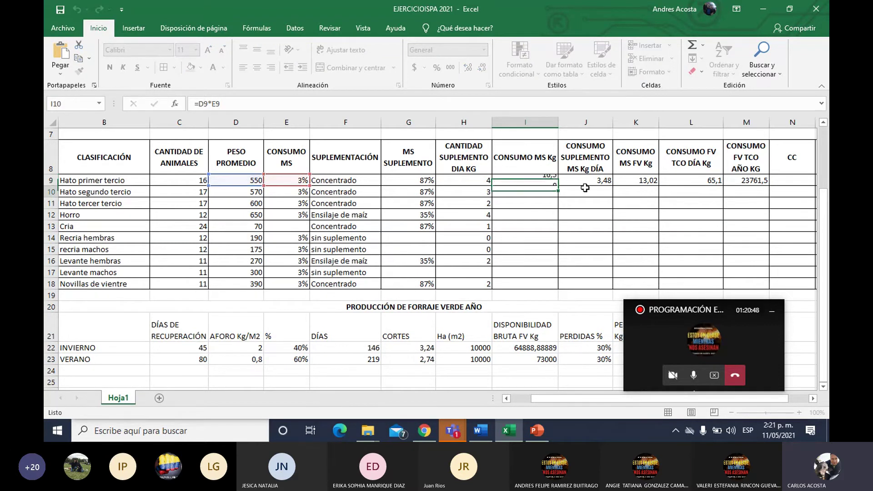
pyautogui.press('Return')
pyautogui.click(551, 181)
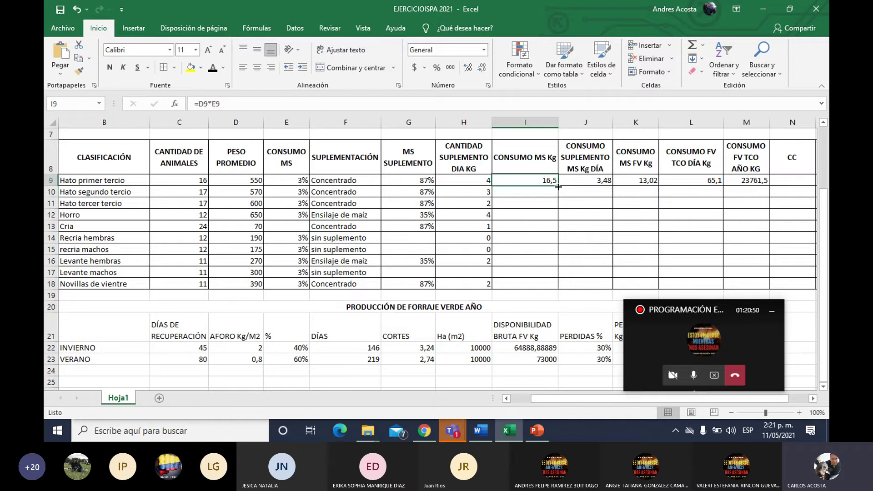
pyautogui.moveTo(558, 186); pyautogui.dragTo(551, 285)
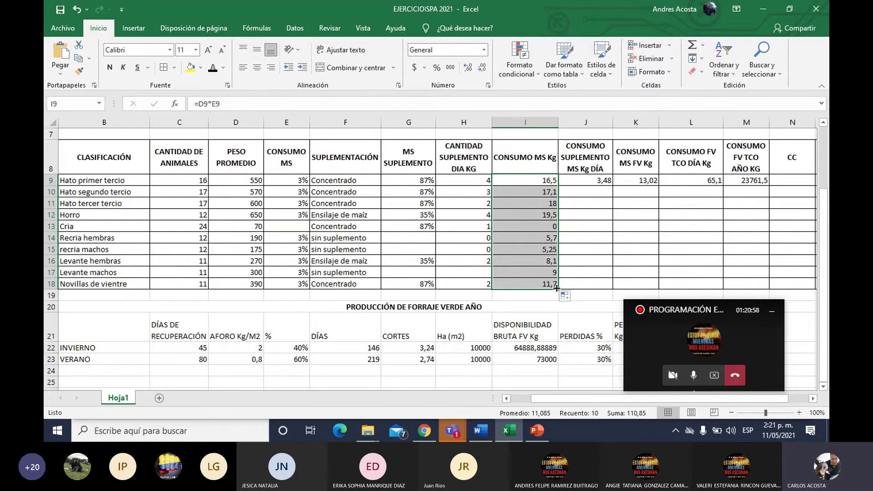
pyautogui.click(577, 208)
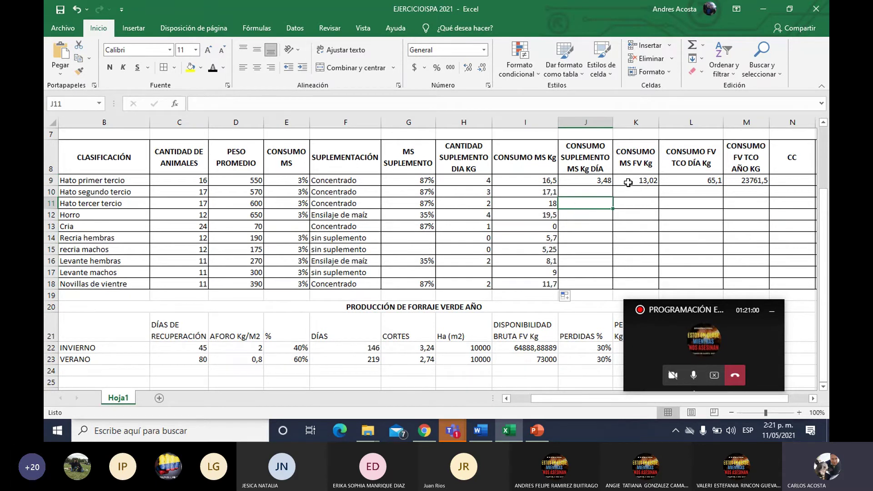
# Fill the =H9*G9 supplement consumption formula from J9 down to J18 and check the rows without supplement in J17, J15 and J14
pyautogui.click(595, 182)
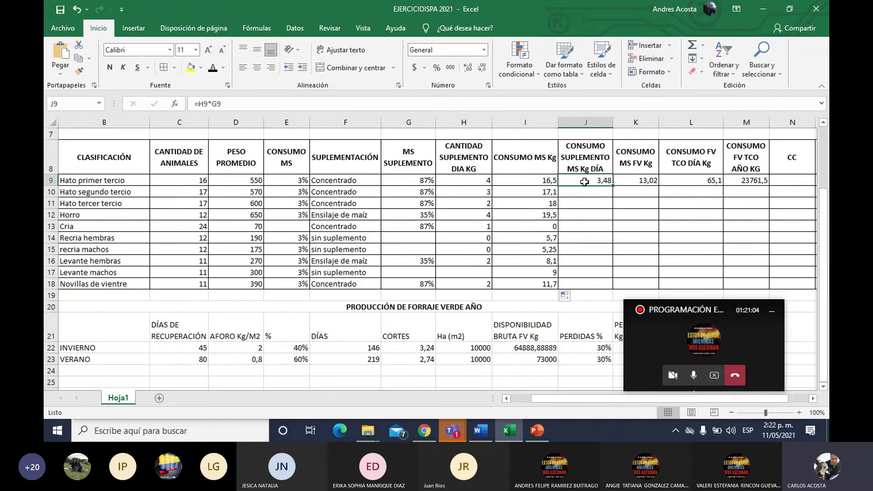
pyautogui.doubleClick(585, 181)
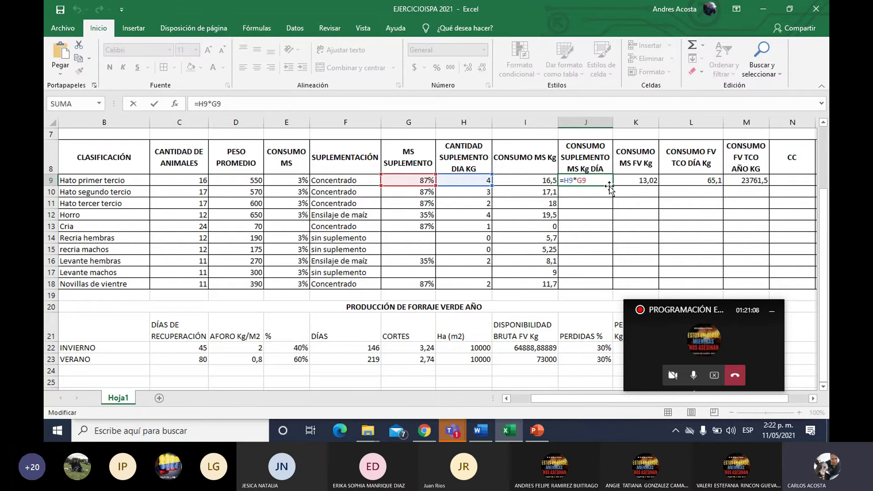
pyautogui.press('Escape')
pyautogui.moveTo(613, 186); pyautogui.dragTo(615, 285)
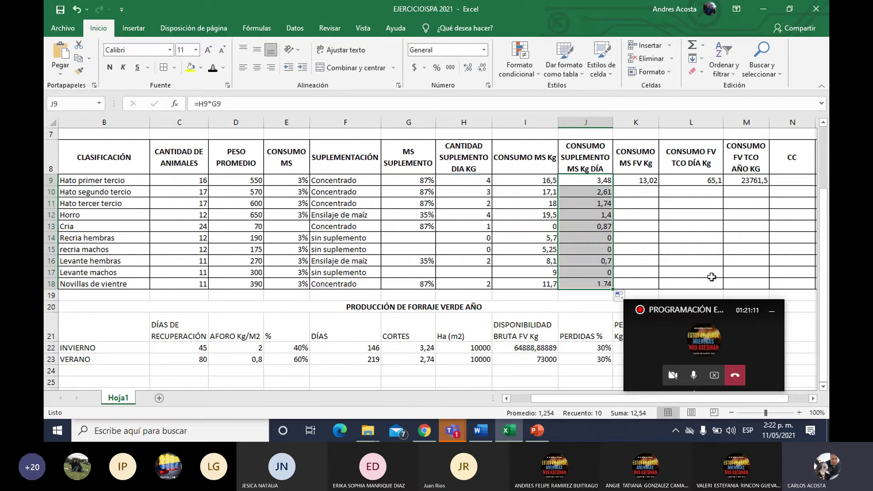
pyautogui.click(605, 275)
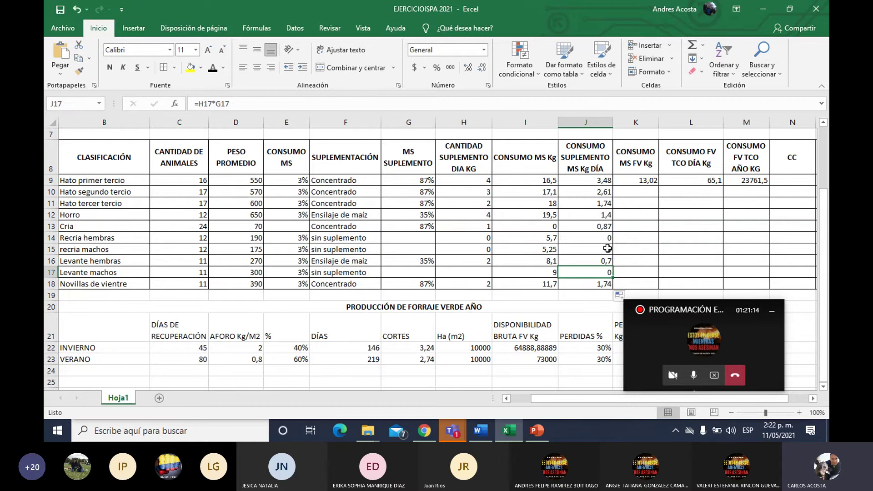
pyautogui.click(607, 248)
pyautogui.click(606, 238)
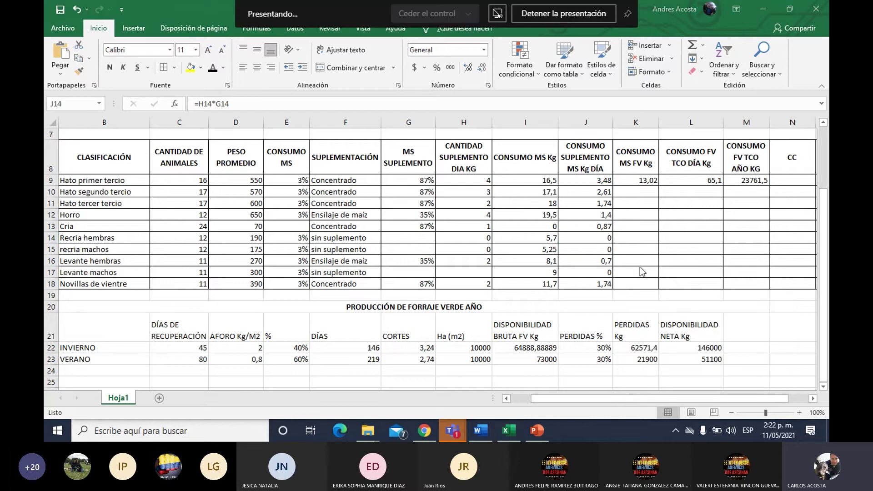
# Fill the CONSUMO MS FV Kg formula from K9 down to K18 and replace Cria's formula in K13 with =J13
pyautogui.click(640, 180)
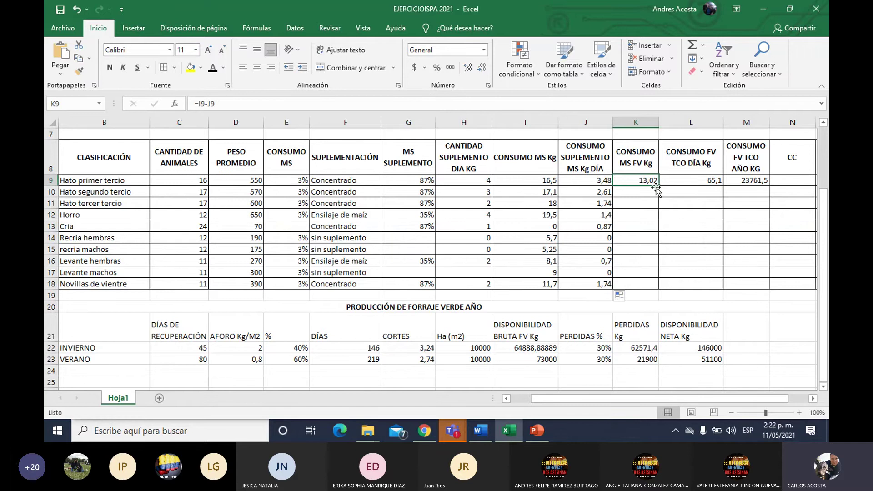
pyautogui.moveTo(660, 186); pyautogui.dragTo(659, 288)
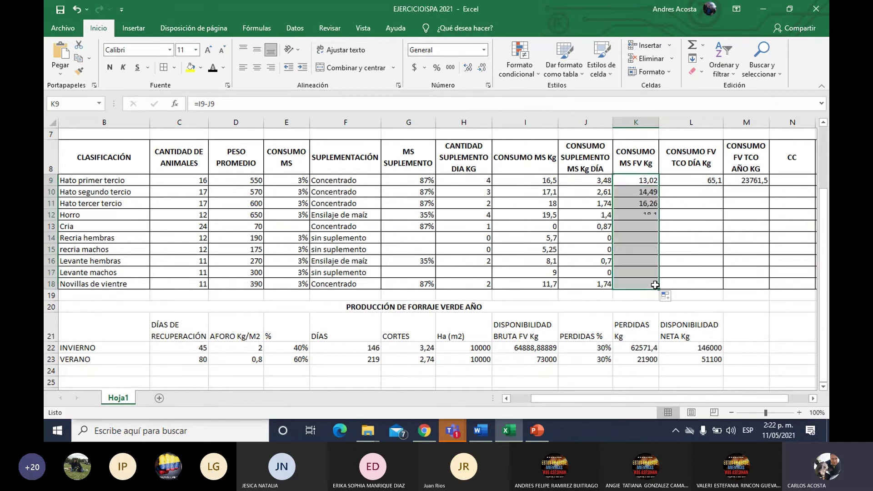
pyautogui.doubleClick(636, 228)
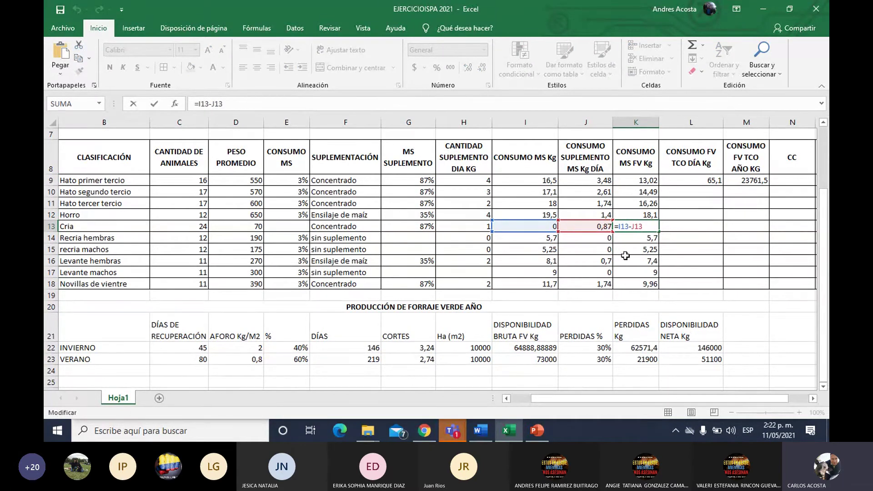
pyautogui.press('Escape')
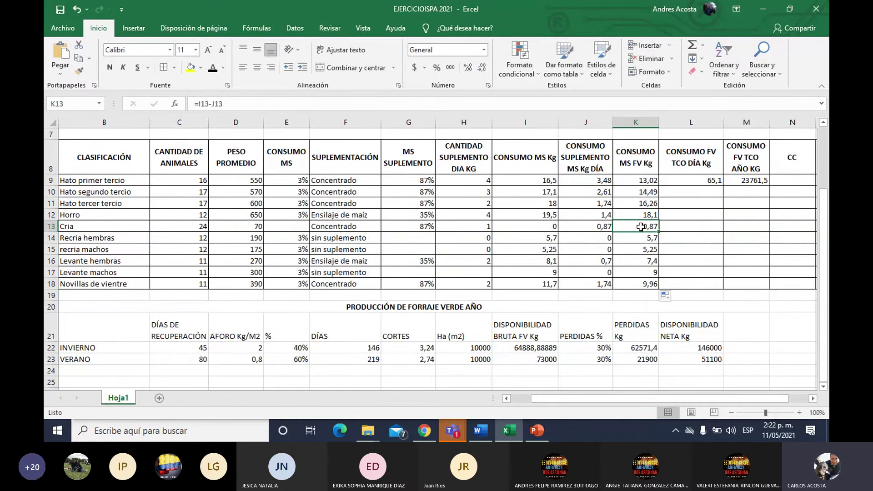
pyautogui.write('=')
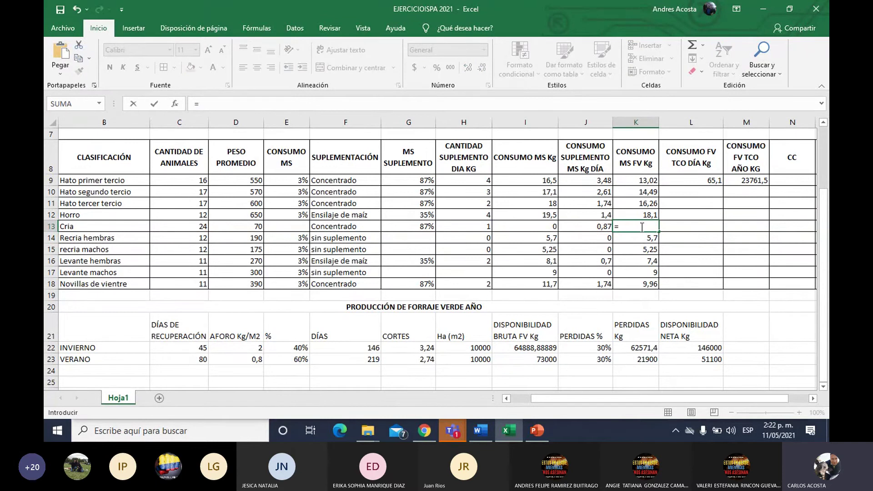
pyautogui.click(602, 226)
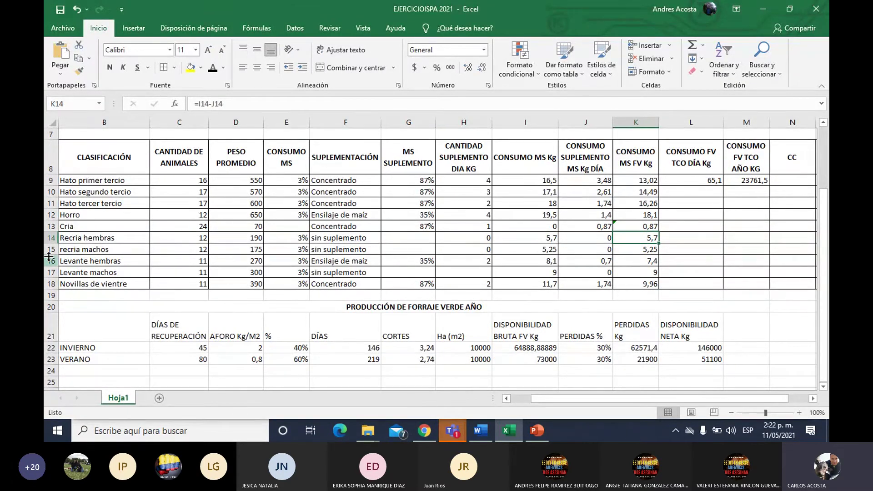
# Highlight the Cria row and set its CONSUMO SUPLEMENTO MS Kg DÍA in J13 to 0
pyautogui.click(52, 227)
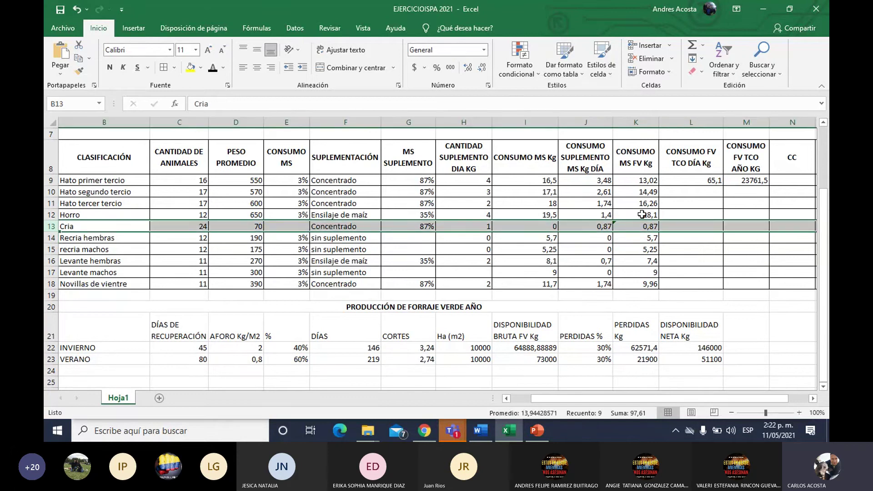
pyautogui.click(546, 226)
pyautogui.click(586, 226)
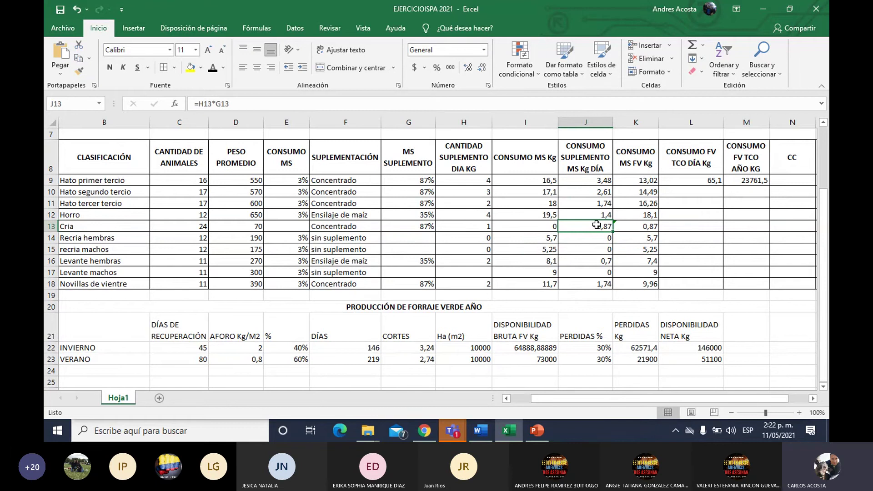
pyautogui.write('0')
pyautogui.press('Tab')
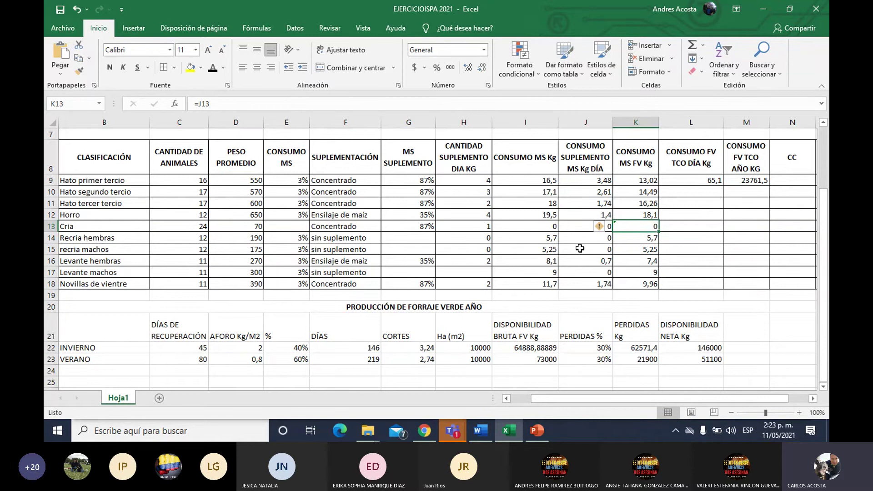
# Review the Cria row's supplement quantity, CONSUMO MS percentage, supplementation type and classification, and highlight its consumption cells I13:J13
pyautogui.click(488, 226)
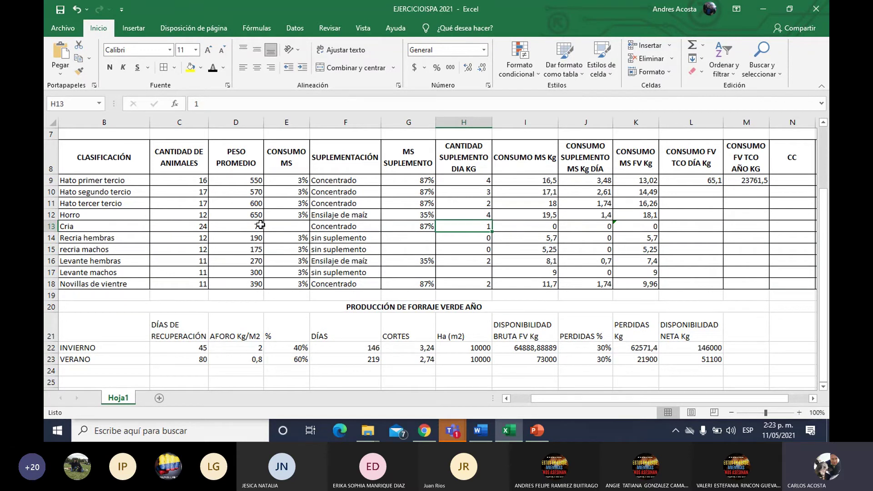
pyautogui.click(290, 227)
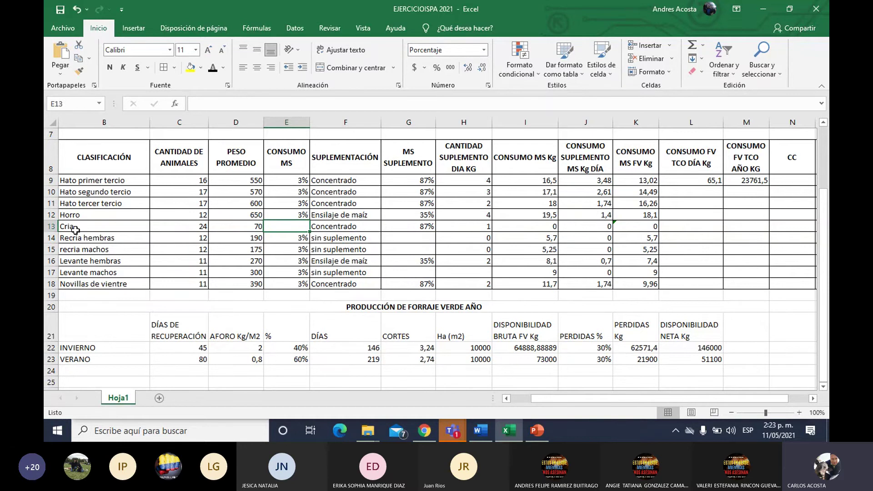
pyautogui.click(322, 225)
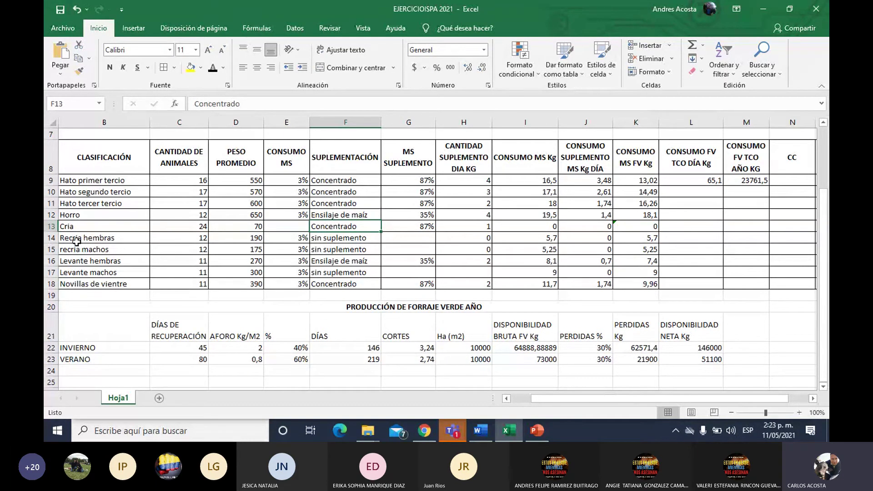
pyautogui.click(74, 227)
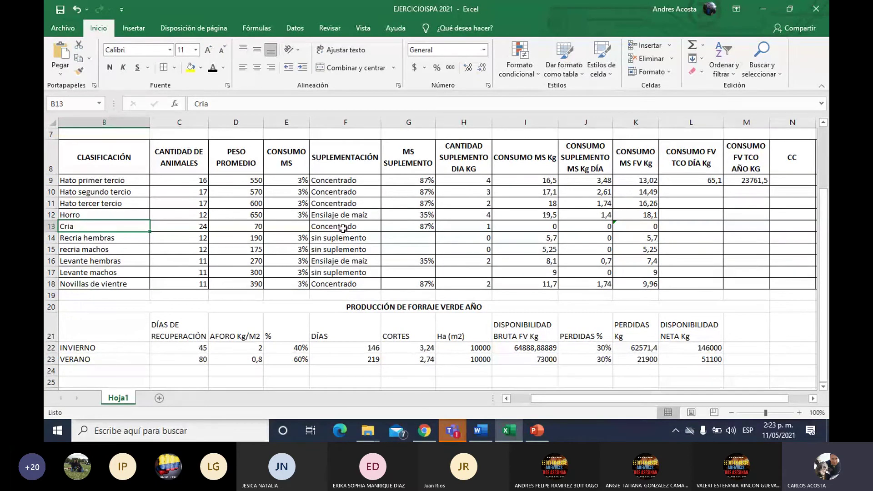
pyautogui.click(457, 226)
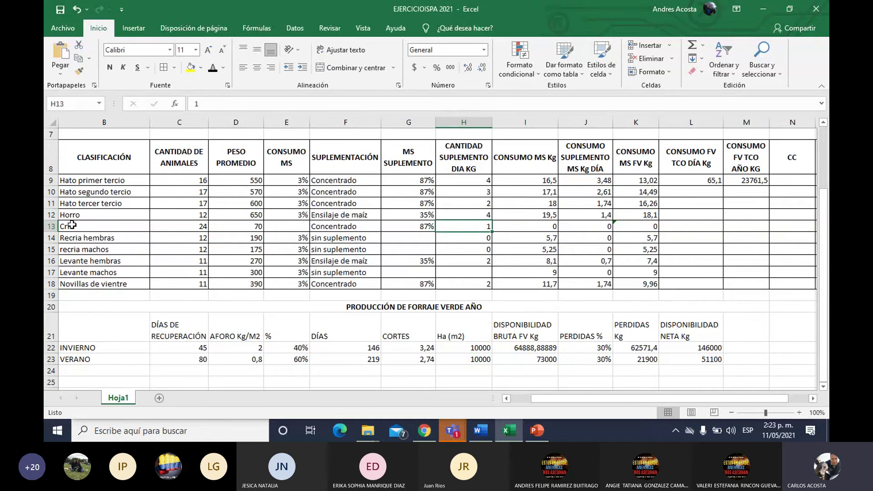
pyautogui.moveTo(520, 225); pyautogui.dragTo(593, 227)
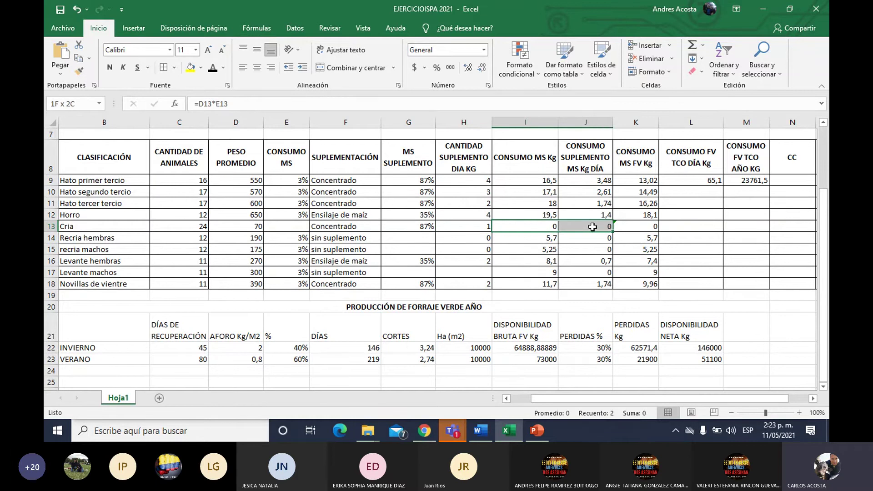
# Try filling the CONSUMO FV TCO DÍA Kg formula from L9 down to L18, inspect its reference to MS FORRAJE in C6, and undo the fill
pyautogui.click(696, 180)
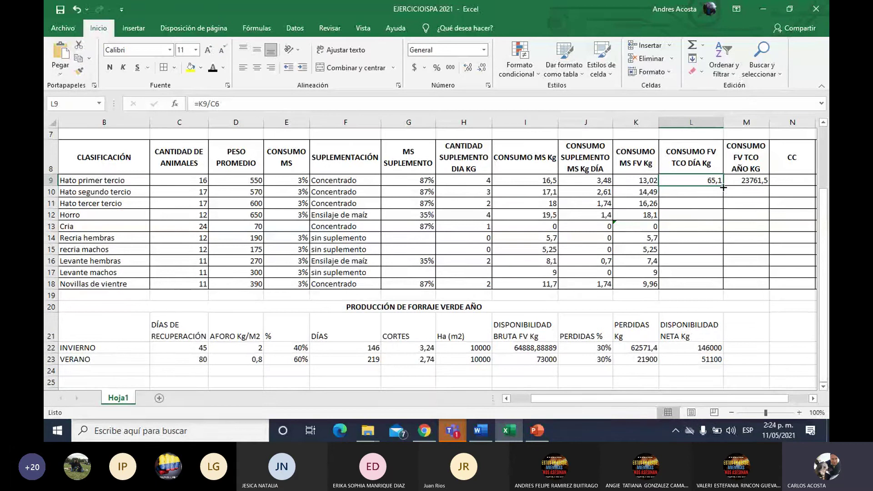
pyautogui.moveTo(724, 187); pyautogui.dragTo(709, 283)
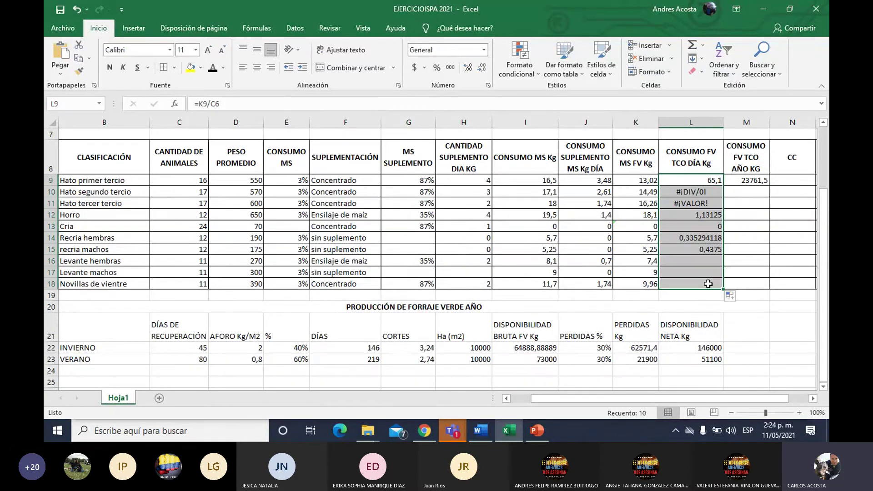
pyautogui.click(715, 180)
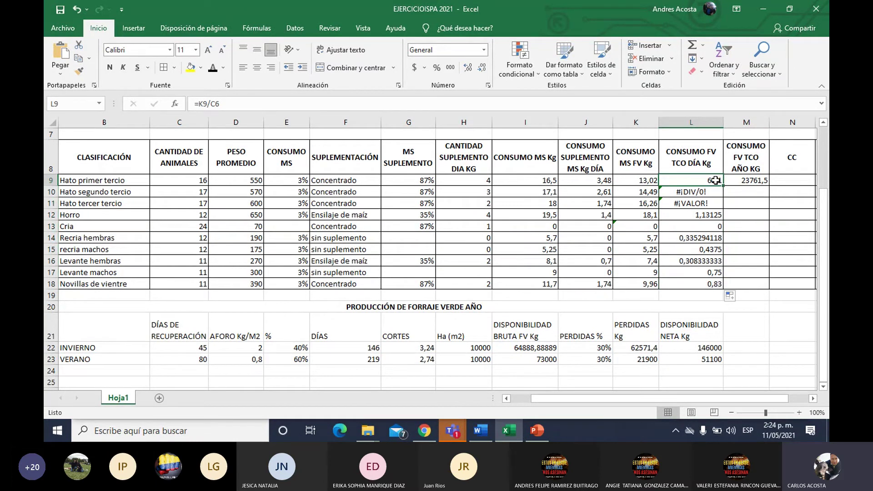
pyautogui.press('F2')
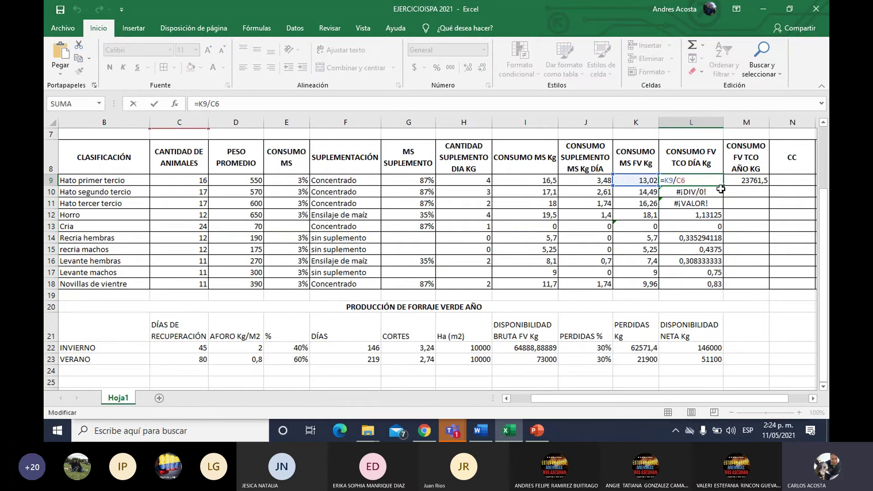
pyautogui.scroll(2, 255, 154)
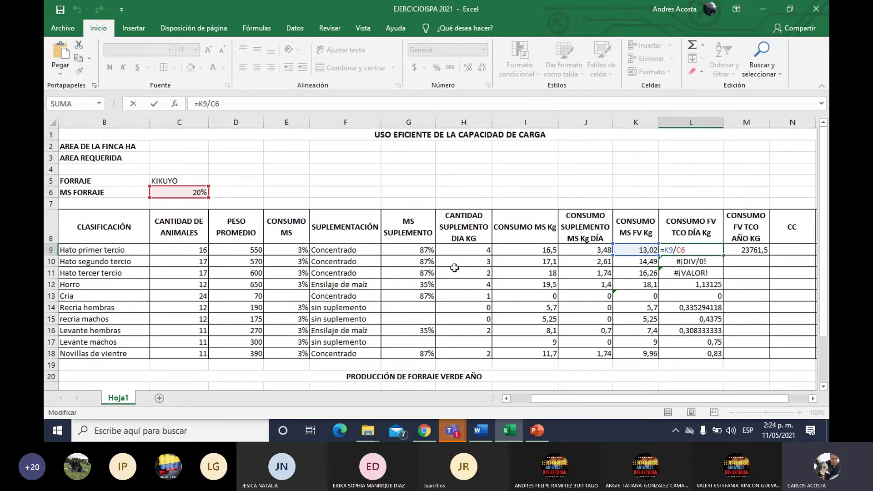
pyautogui.hotkey('ctrl', 'Return')
pyautogui.hotkey('ctrl', 'z')
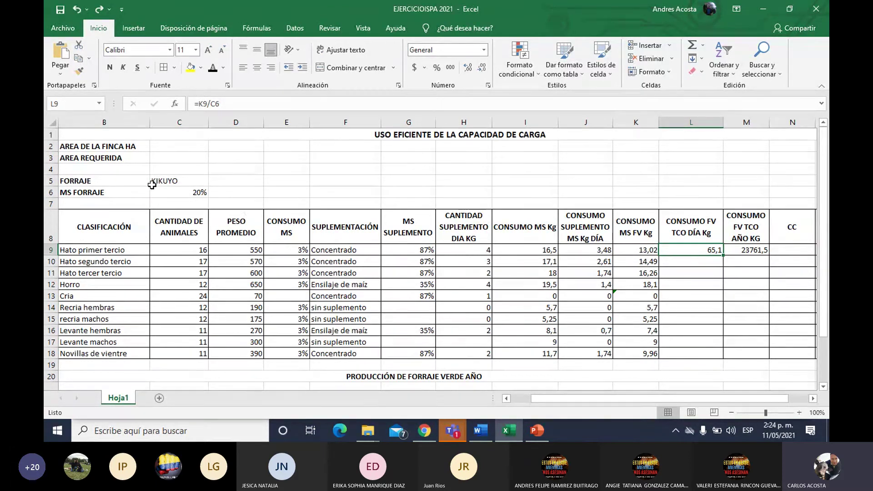
pyautogui.click(182, 194)
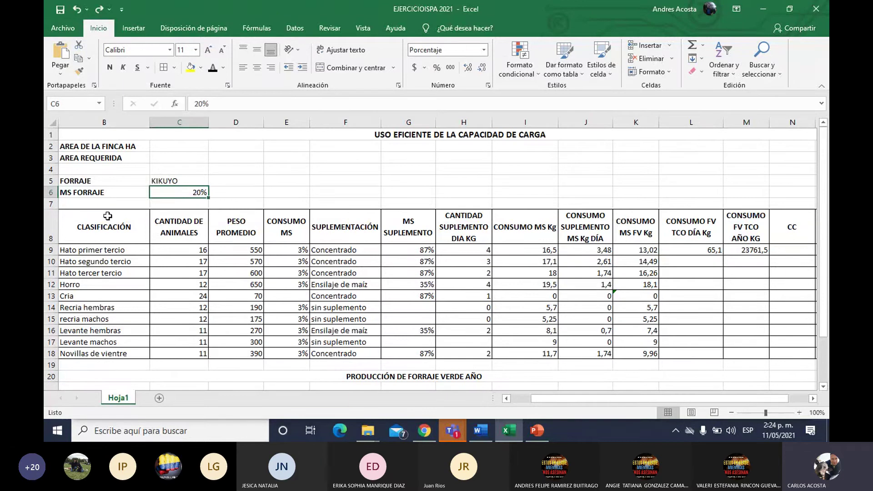
# Make the C6 reference absolute in L9's formula, giving =K9/$C$6, and fill it down the CONSUMO FV TCO DÍA Kg column to L18
pyautogui.doubleClick(705, 253)
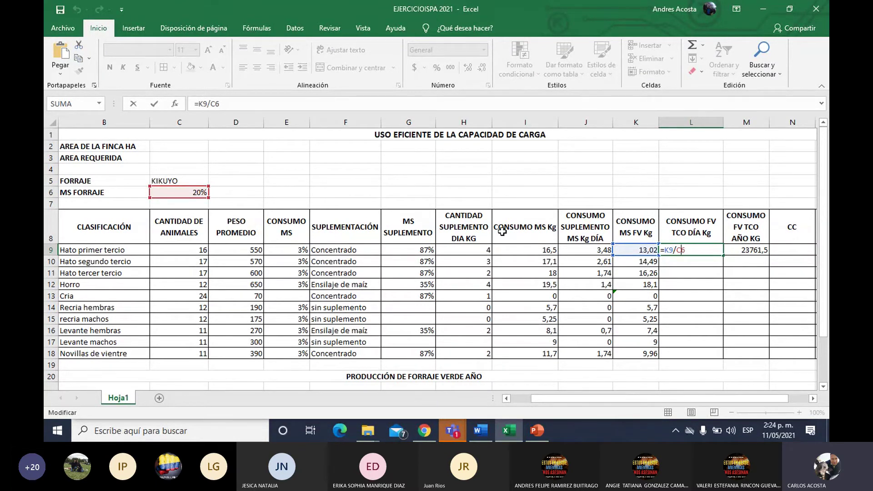
pyautogui.press('F4')
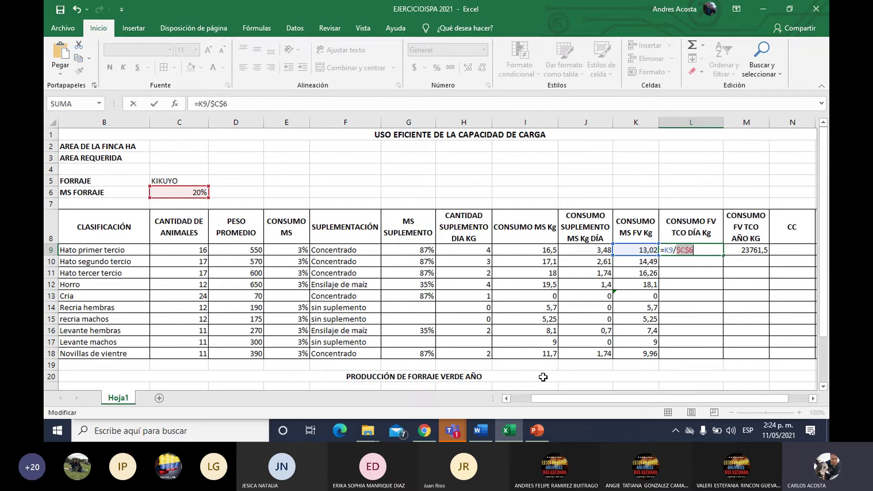
pyautogui.press('Return')
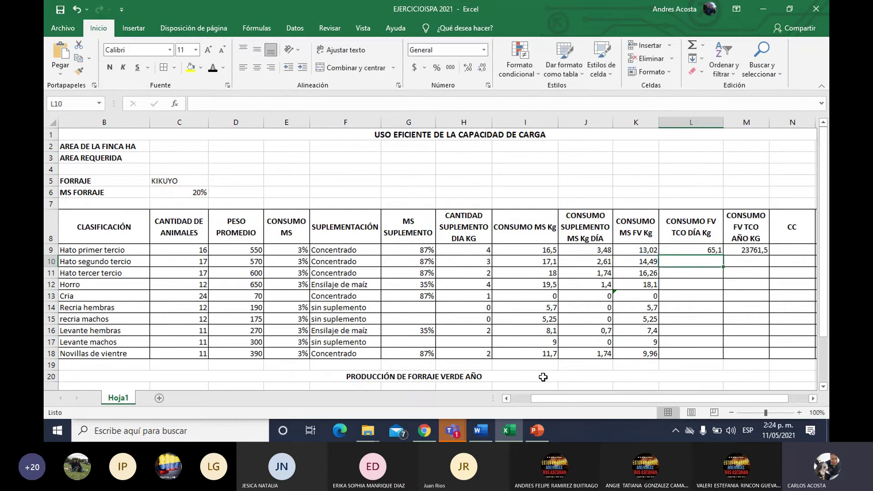
pyautogui.click(712, 251)
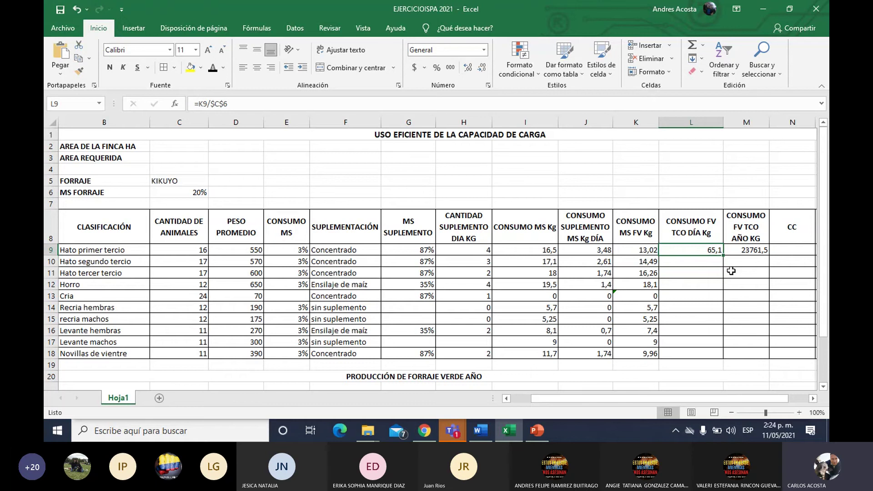
pyautogui.moveTo(724, 259); pyautogui.dragTo(721, 362)
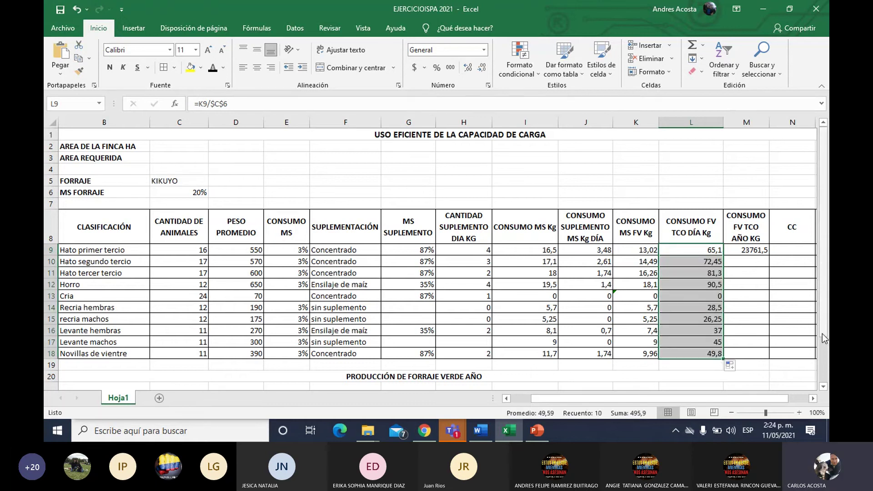
# Examine the daily green-forage consumption in L9:L12 for the three Hato groups and Horro against their average weights and supplement quantities
pyautogui.click(681, 260)
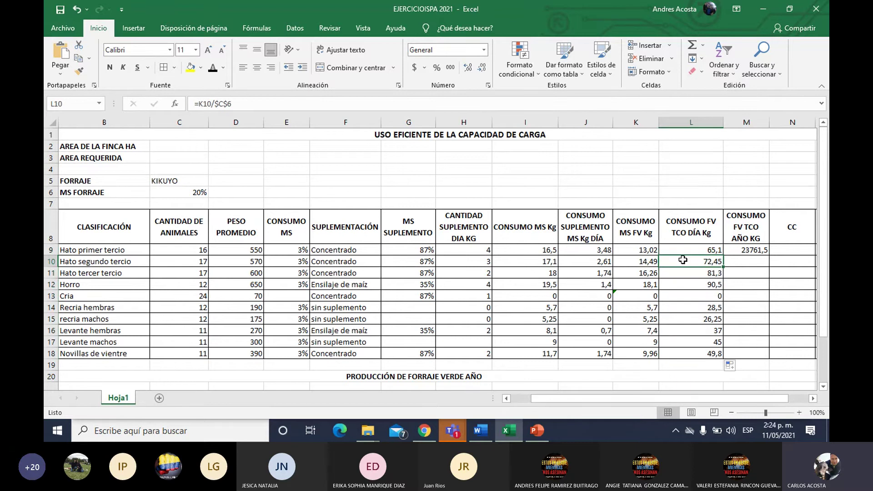
pyautogui.click(712, 250)
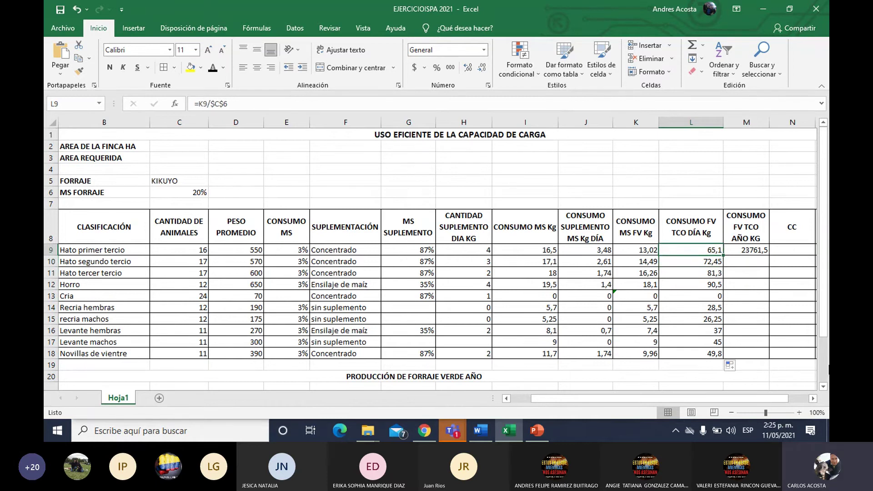
pyautogui.click(713, 271)
pyautogui.click(713, 262)
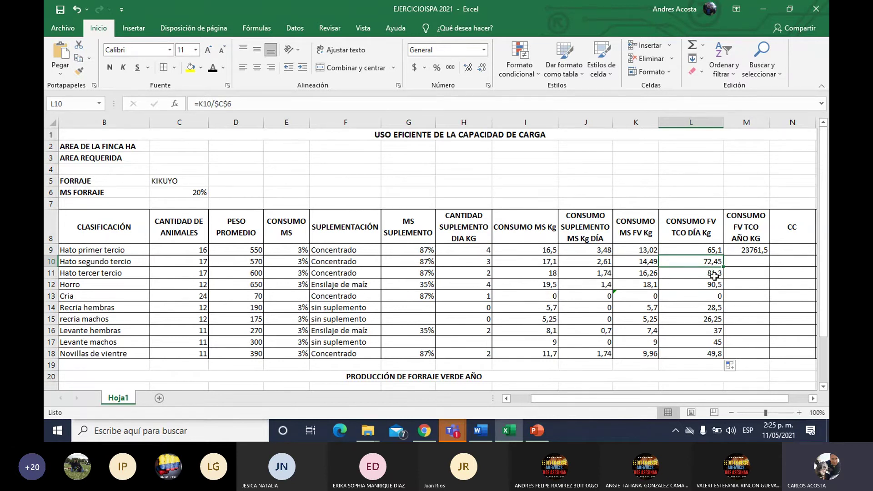
pyautogui.click(258, 273)
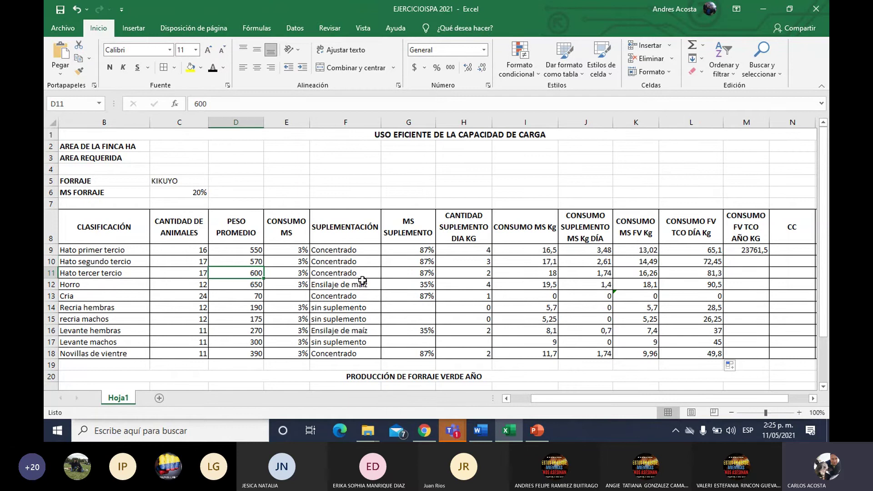
pyautogui.click(487, 272)
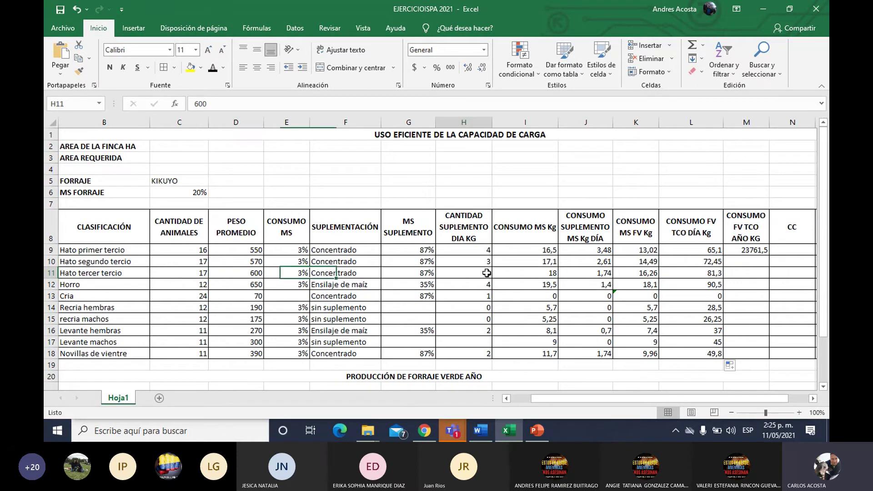
pyautogui.click(707, 276)
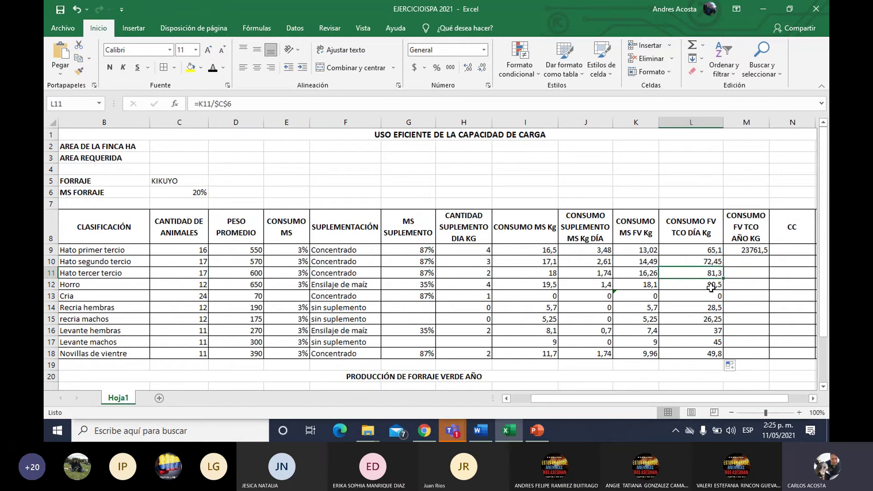
pyautogui.click(710, 287)
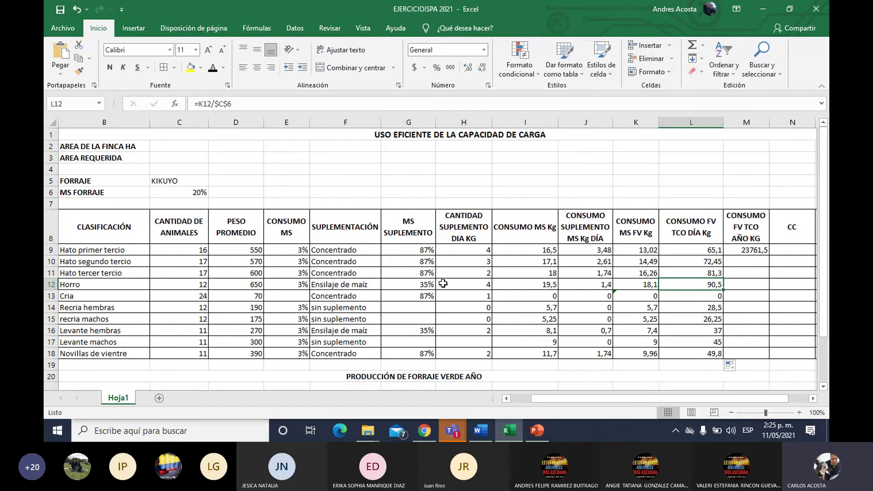
pyautogui.click(237, 283)
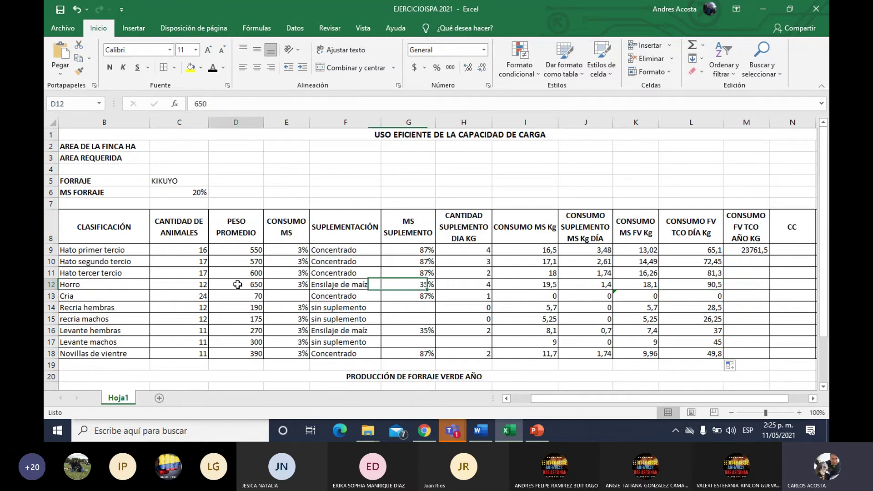
pyautogui.click(704, 284)
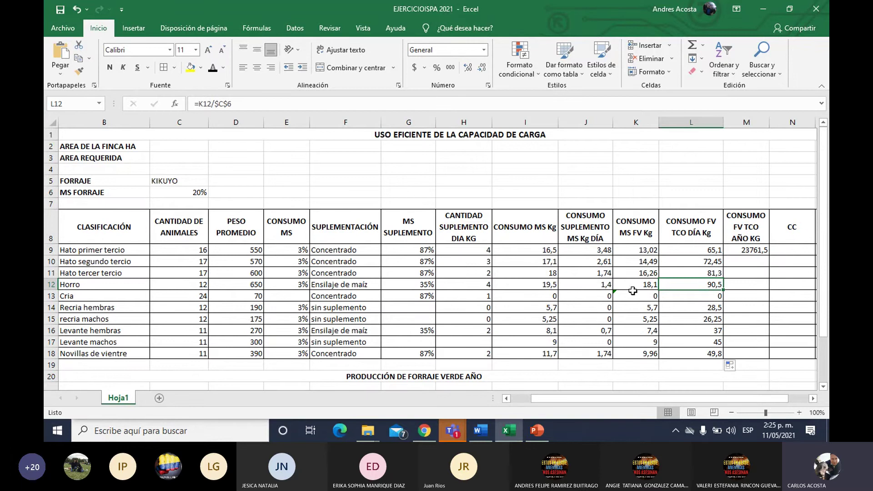
# Review the daily green-forage consumption in L14:L18, comparing Recria hembras and recria machos with their average weights in D14 and D15
pyautogui.click(706, 308)
pyautogui.moveTo(707, 311); pyautogui.dragTo(703, 355)
pyautogui.click(701, 363)
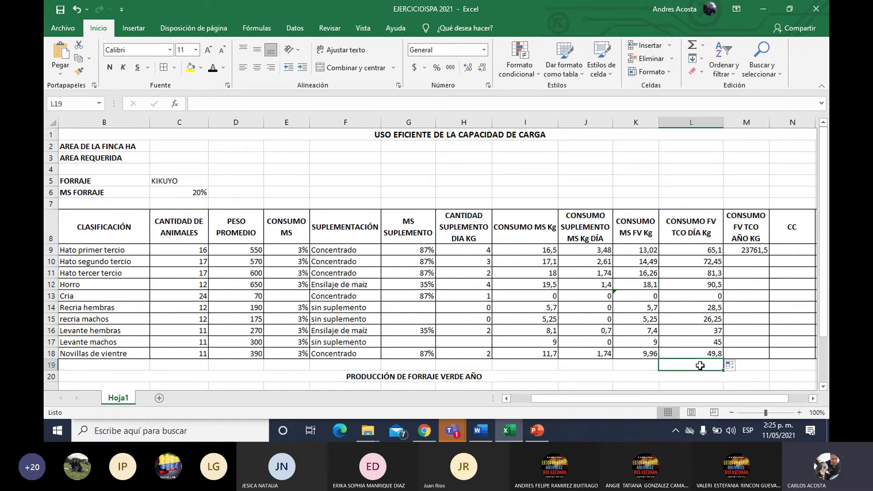
pyautogui.click(714, 332)
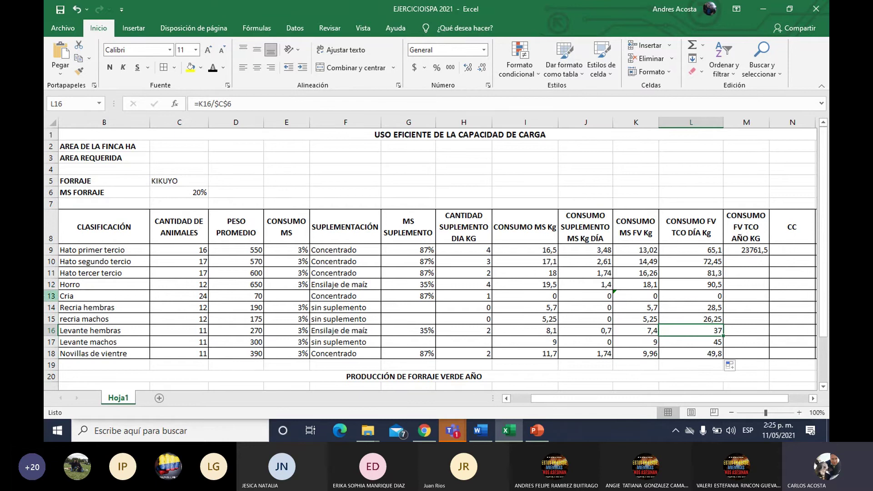
pyautogui.click(50, 309)
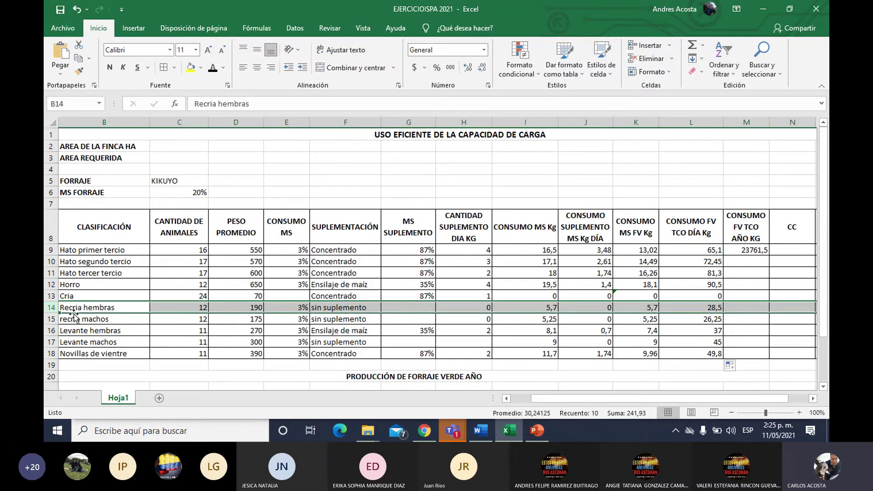
pyautogui.click(718, 321)
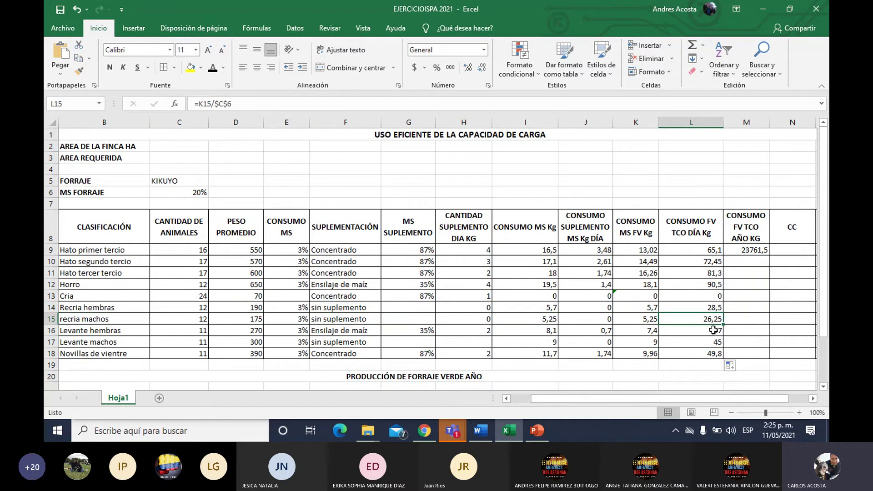
pyautogui.click(719, 308)
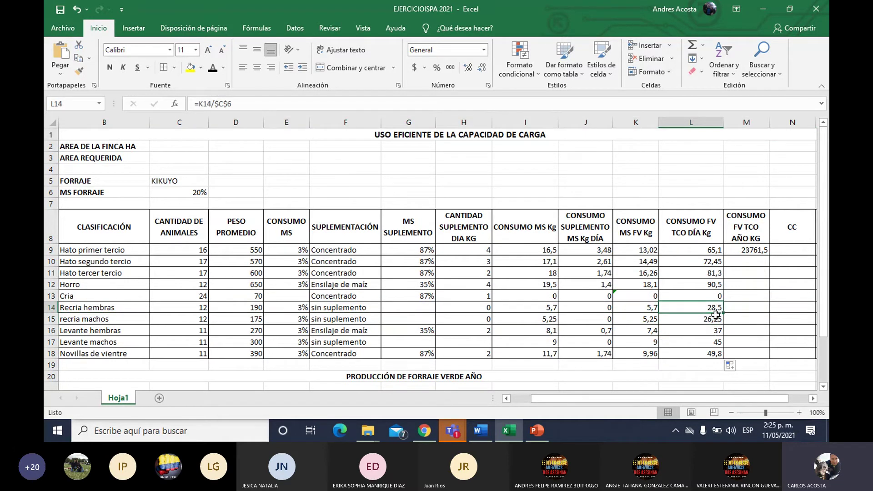
pyautogui.moveTo(717, 310); pyautogui.dragTo(718, 321)
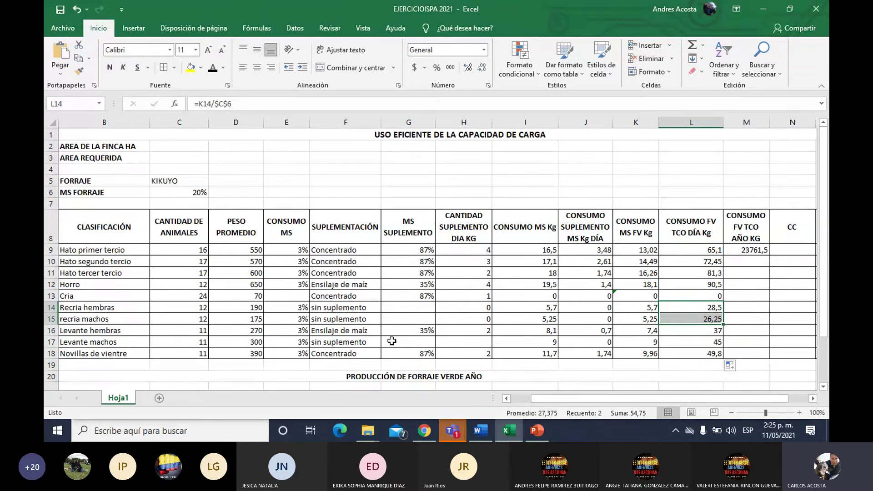
pyautogui.click(251, 309)
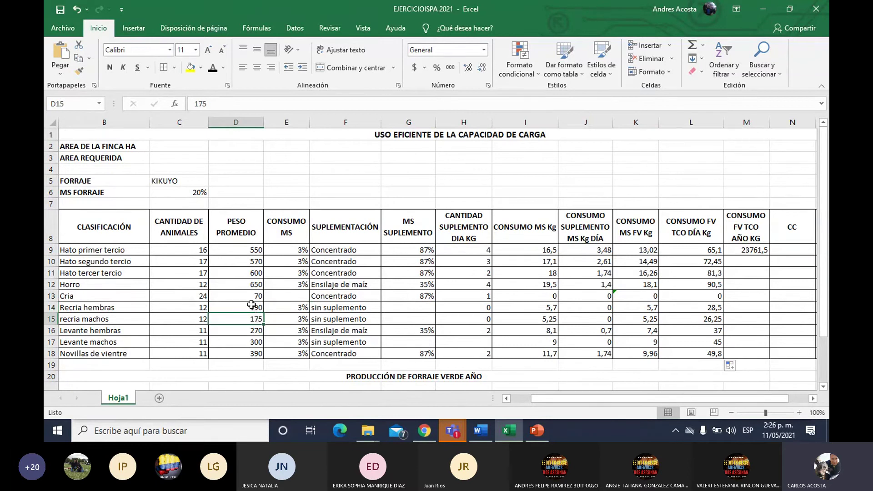
pyautogui.click(253, 319)
pyautogui.scroll(-1, 751, 316)
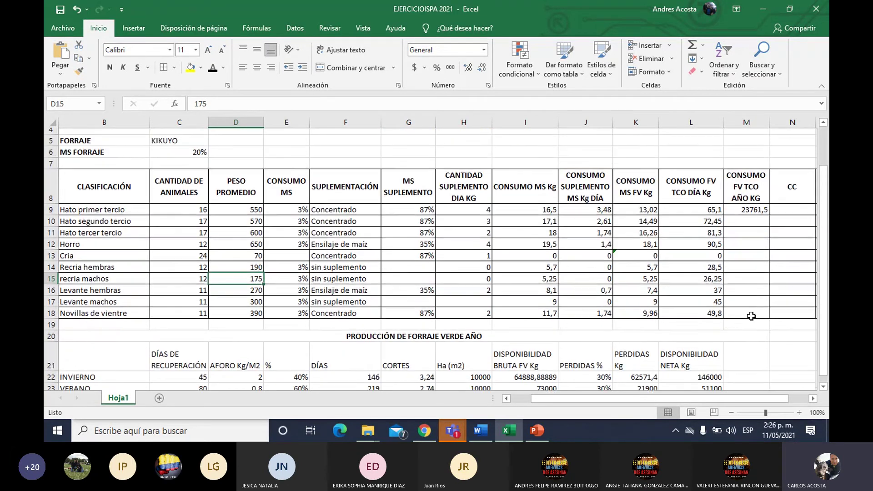
pyautogui.click(711, 286)
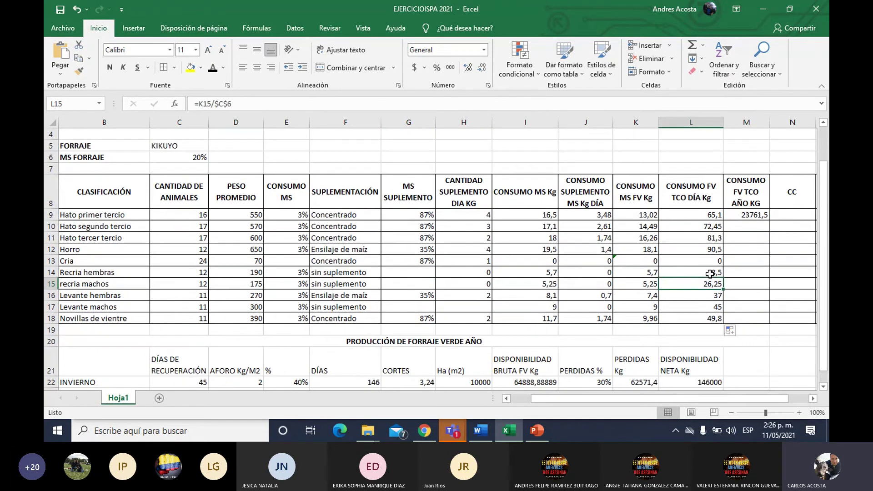
pyautogui.click(710, 274)
# Fill the CONSUMO FV TCO AÑO KG formula =L9*365 from M9 down to M18 and check the formulas in M9:M11
pyautogui.scroll(1, 727, 268)
pyautogui.click(750, 251)
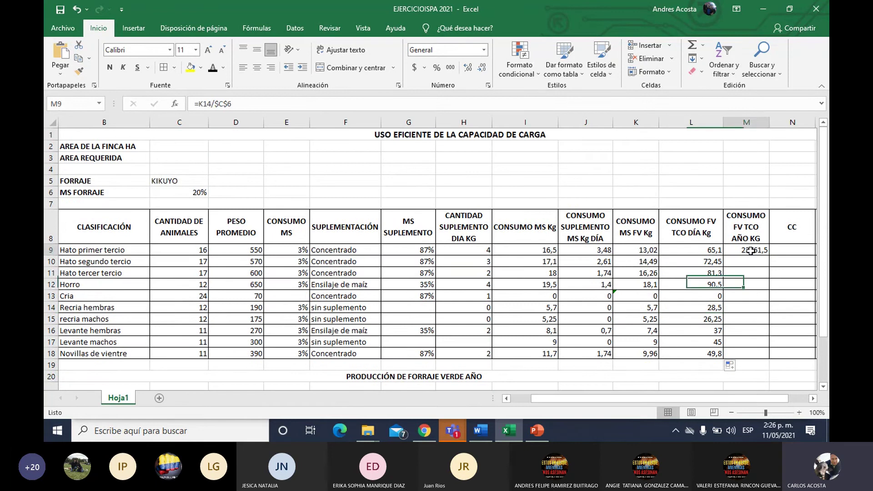
pyautogui.moveTo(771, 256); pyautogui.dragTo(773, 349)
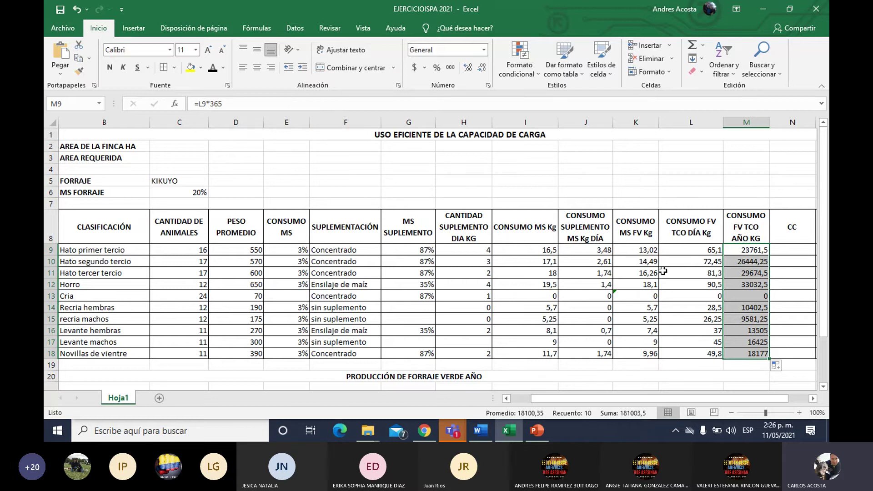
pyautogui.scroll(-1, 753, 239)
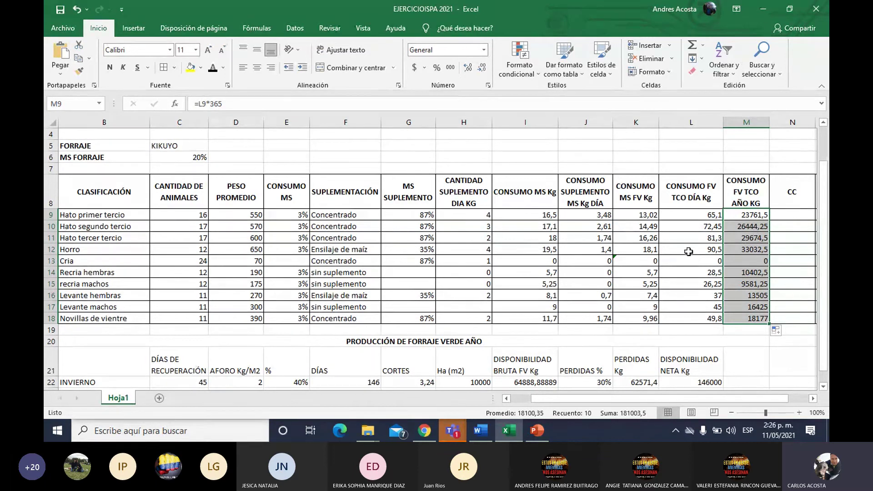
pyautogui.click(748, 219)
pyautogui.click(757, 231)
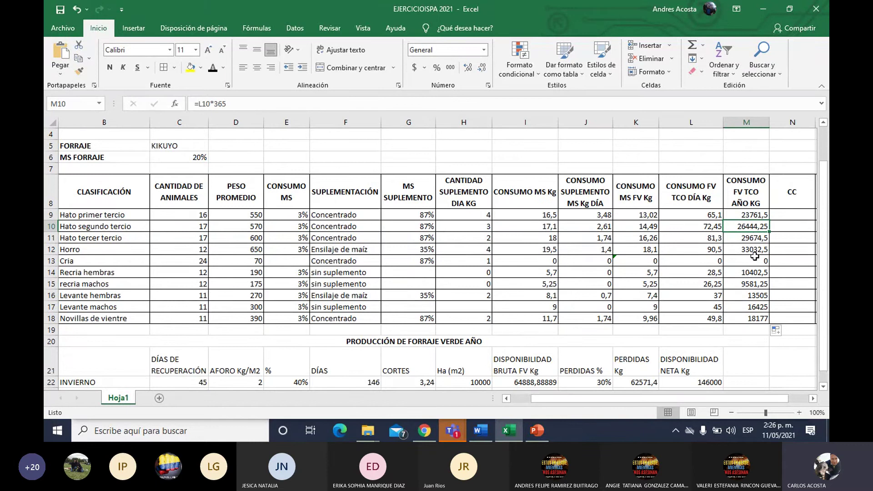
pyautogui.click(755, 237)
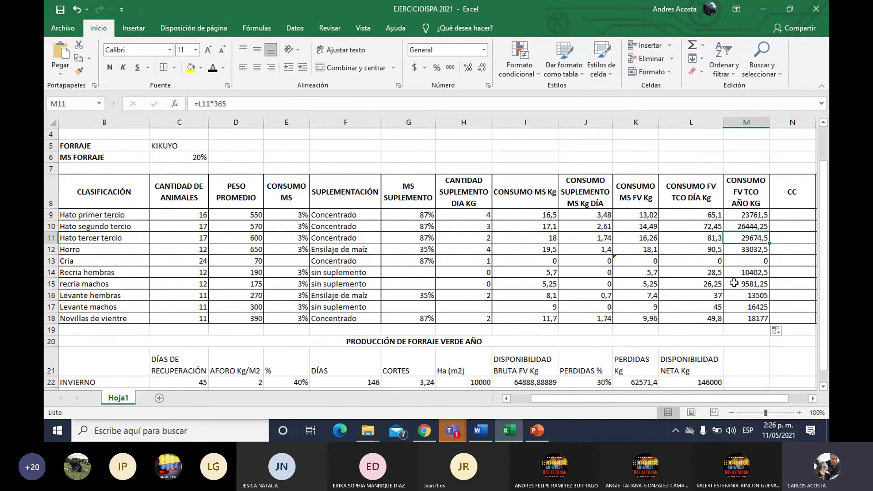
# Highlight the CANTIDAD DE ANIMALES column C8:C18 and go through the animal counts from C9 to C16
pyautogui.moveTo(191, 191); pyautogui.dragTo(192, 320)
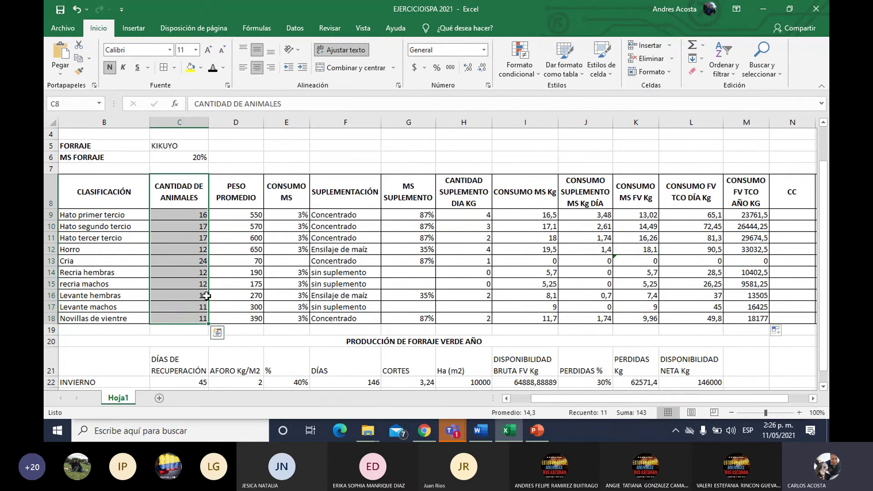
pyautogui.click(194, 216)
pyautogui.press('Down')
pyautogui.press('Down')
pyautogui.press('Down')
pyautogui.press('Down')
pyautogui.press('Down')
pyautogui.press('Down')
pyautogui.press('Down')
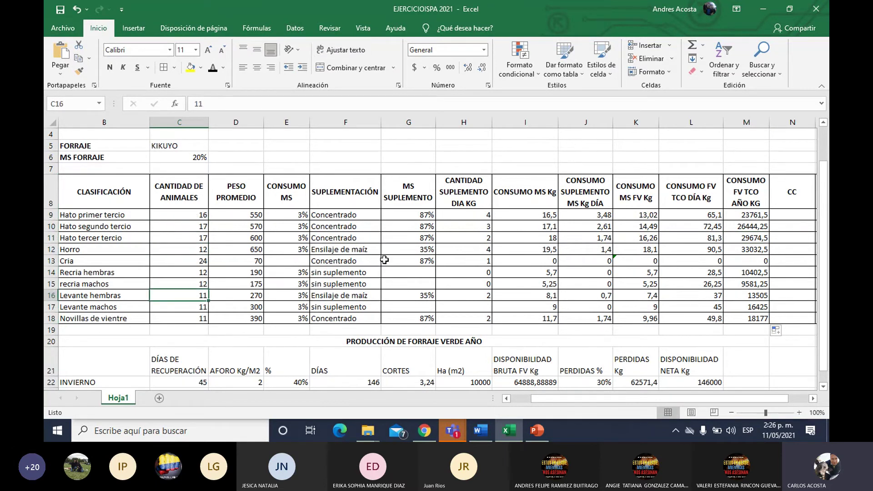
# Highlight the annual consumption column M8:M18, examine M9's formula, and view the PRODUCCIÓN DE FORRAJE VERDE AÑO table below
pyautogui.moveTo(731, 202); pyautogui.dragTo(749, 319)
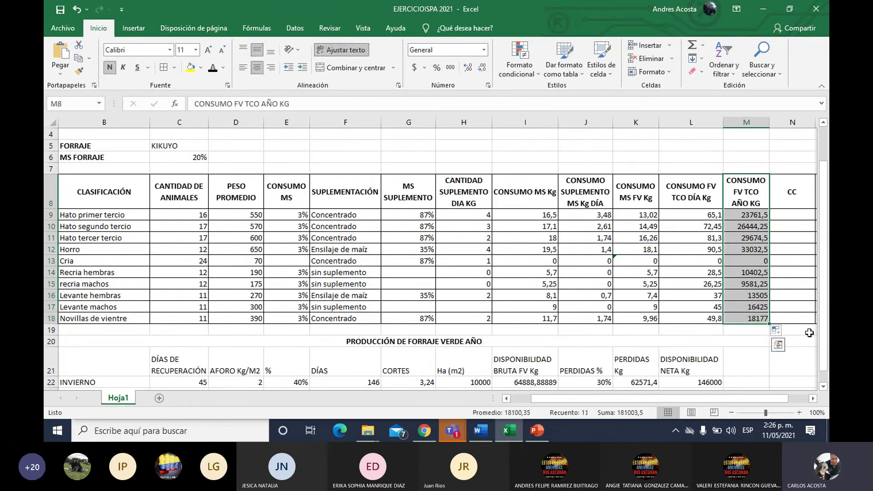
pyautogui.click(789, 340)
pyautogui.scroll(-1, 787, 339)
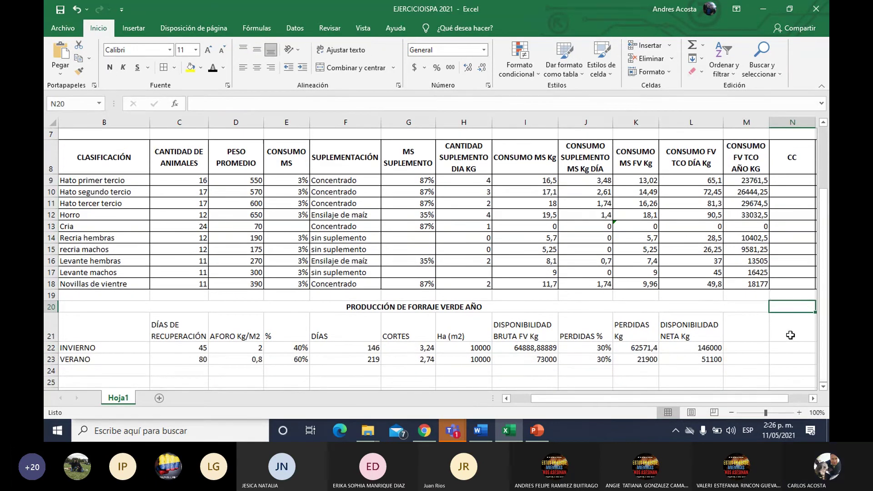
pyautogui.scroll(1, 787, 339)
pyautogui.scroll(-1, 786, 339)
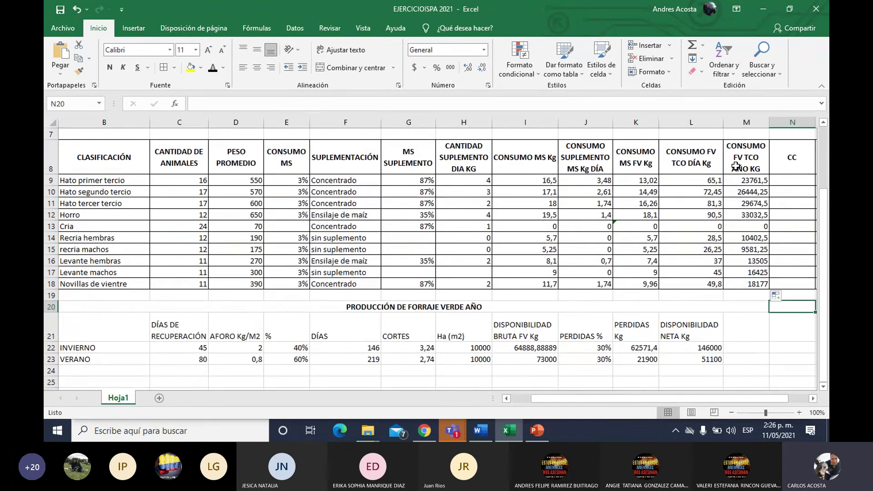
pyautogui.click(749, 181)
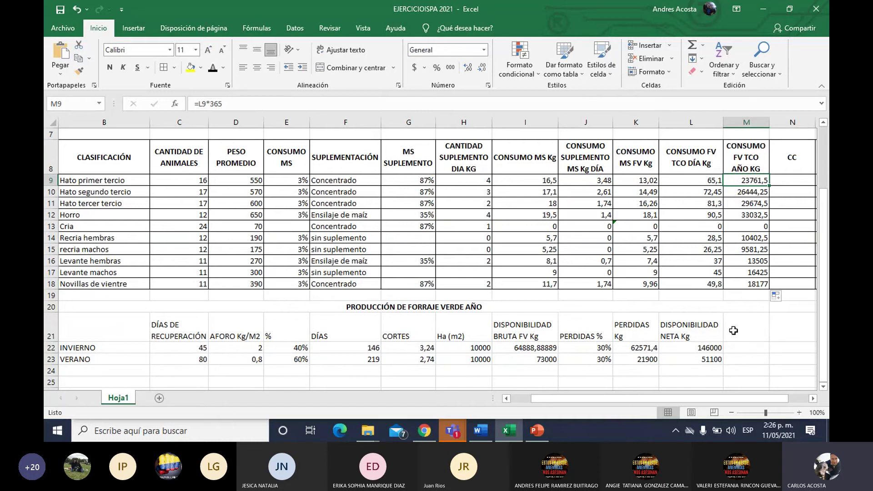
pyautogui.moveTo(696, 399); pyautogui.dragTo(676, 399)
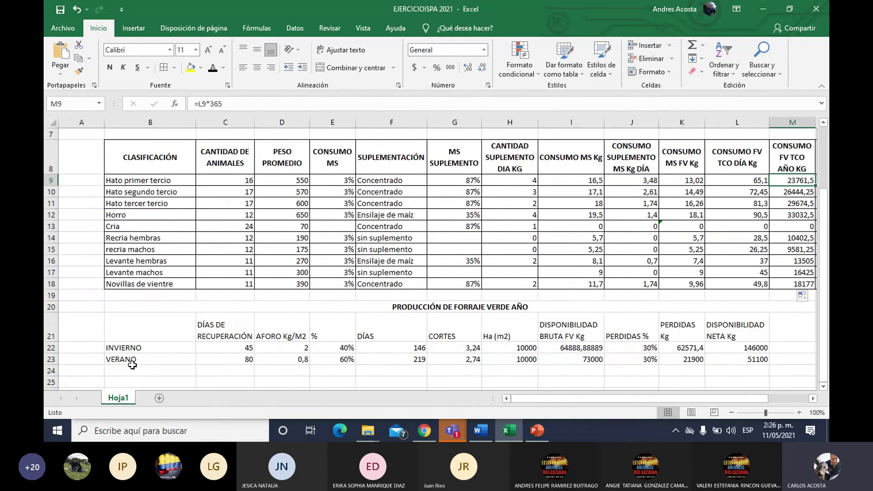
# Add borders to B22:L23 and the C21:L21 headers of the forage production table, and centre those headers horizontally and vertically
pyautogui.moveTo(132, 348); pyautogui.dragTo(746, 359)
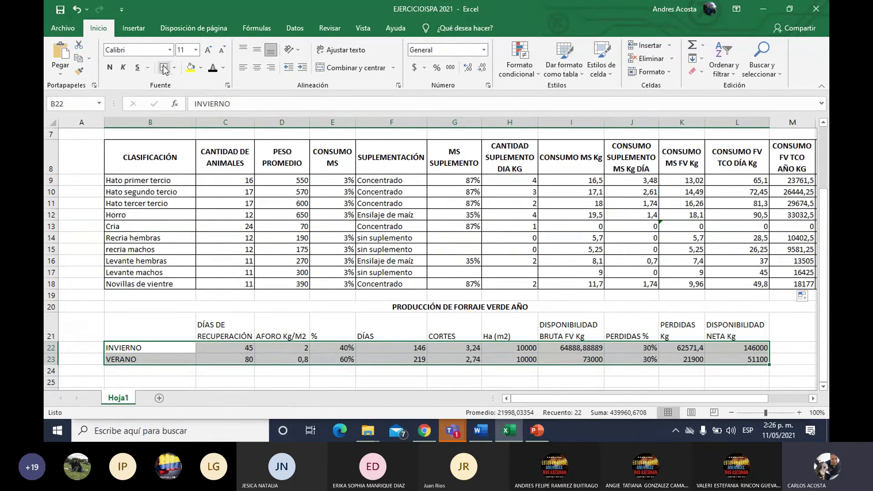
pyautogui.moveTo(225, 327); pyautogui.dragTo(717, 317)
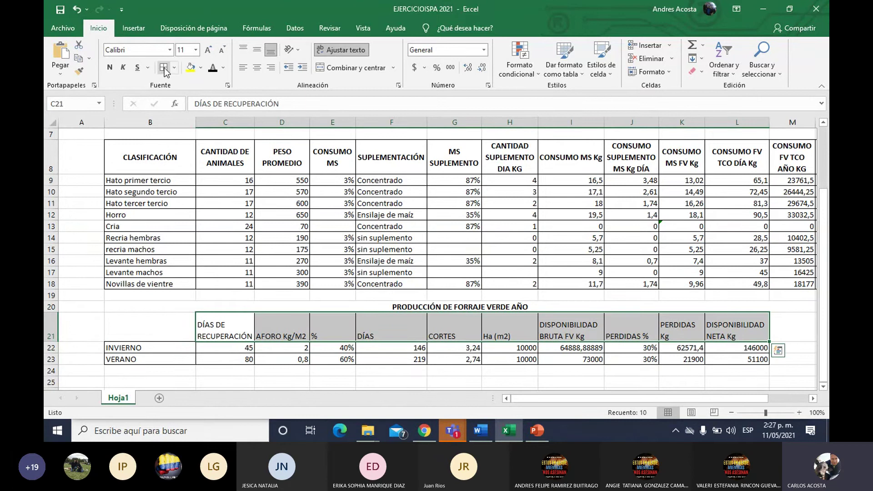
pyautogui.scroll(-1, 434, 337)
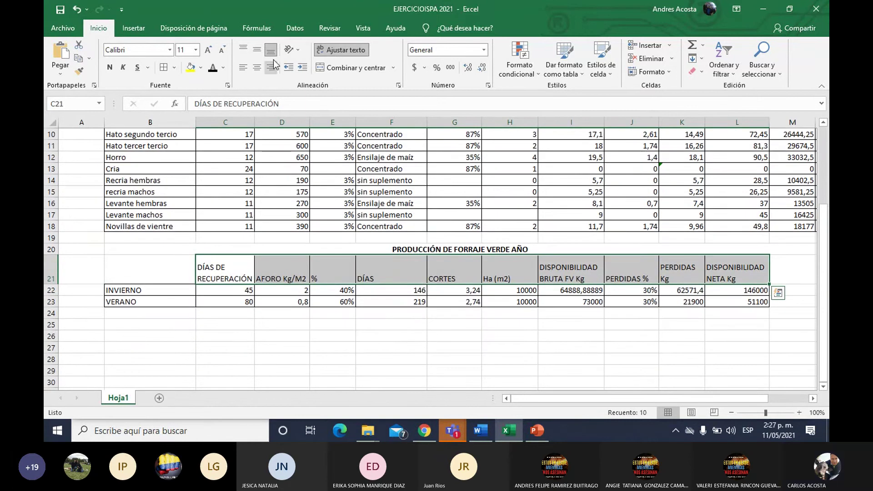
pyautogui.click(257, 49)
pyautogui.click(256, 68)
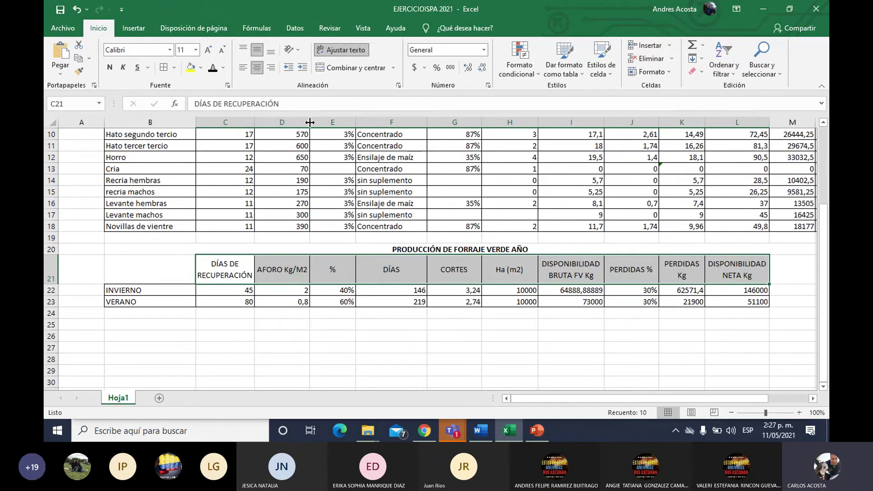
pyautogui.click(388, 344)
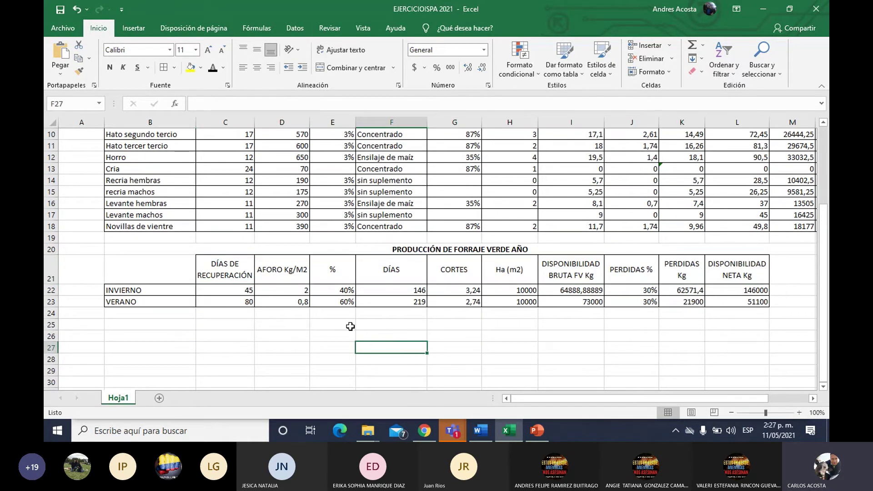
# Review the DÍAS DE RECUPERACIÓN in C22:C23, the DÍAS formulas in F22:F23 and VERANO's percentage in E23
pyautogui.click(241, 291)
pyautogui.click(242, 303)
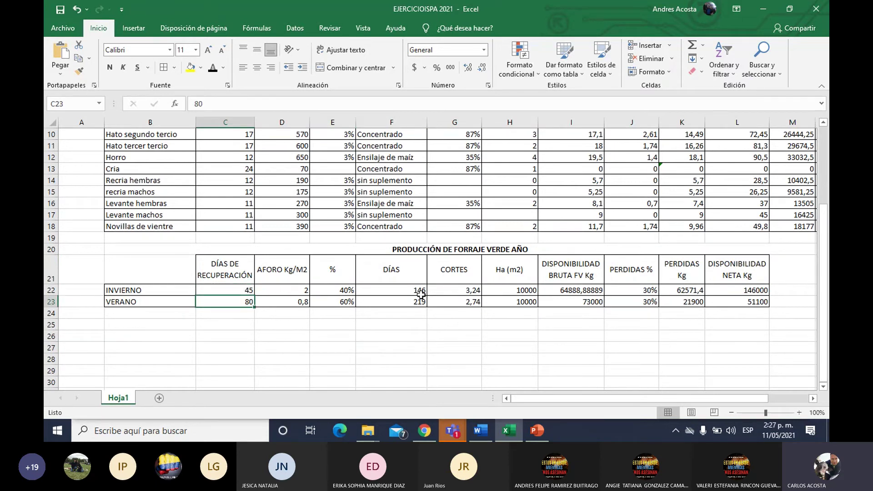
pyautogui.click(374, 294)
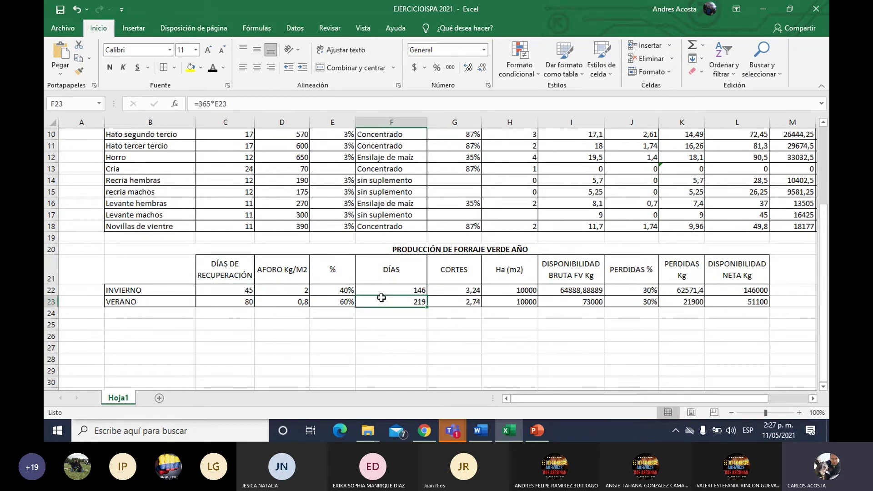
pyautogui.click(391, 305)
pyautogui.click(384, 288)
pyautogui.click(343, 304)
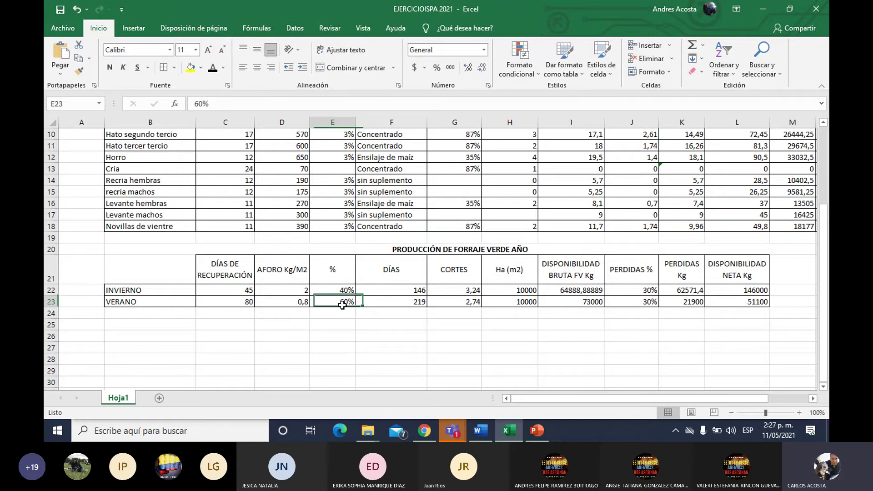
pyautogui.click(59, 303)
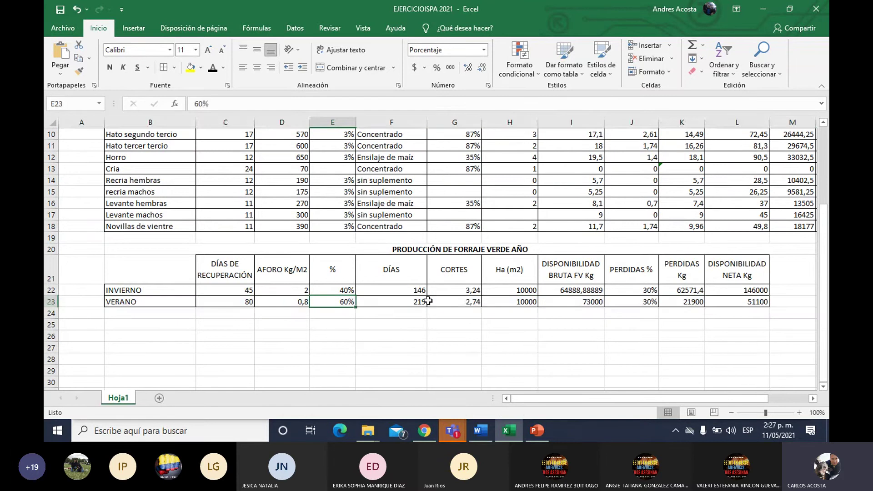
# Try 50% for both VERANO and INVIERNO in E22:E23, check the sum of DÍAS in F22:F23, and undo both percentage changes
pyautogui.click(345, 304)
pyautogui.write('50')
pyautogui.press('Up')
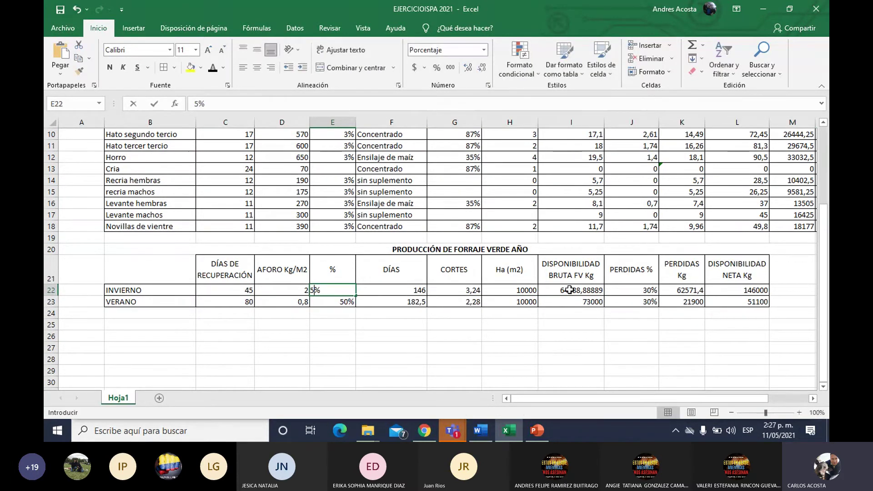
pyautogui.write('50')
pyautogui.press('Return')
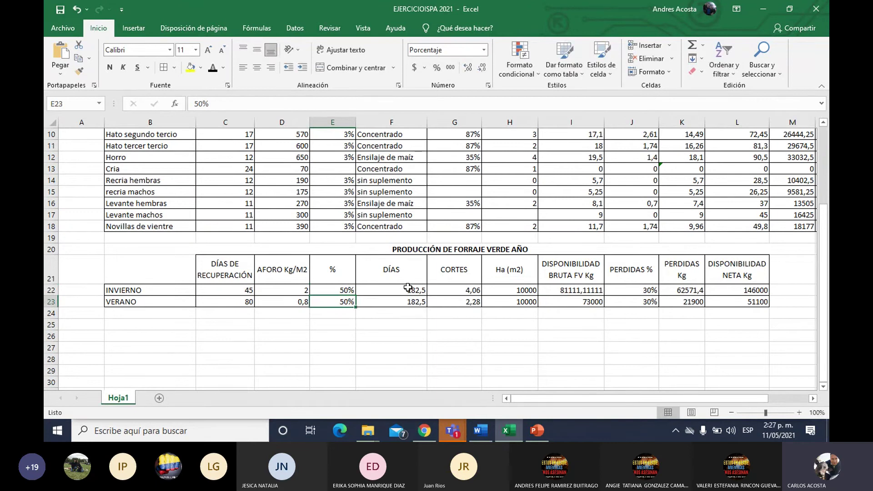
pyautogui.moveTo(409, 287); pyautogui.dragTo(408, 301)
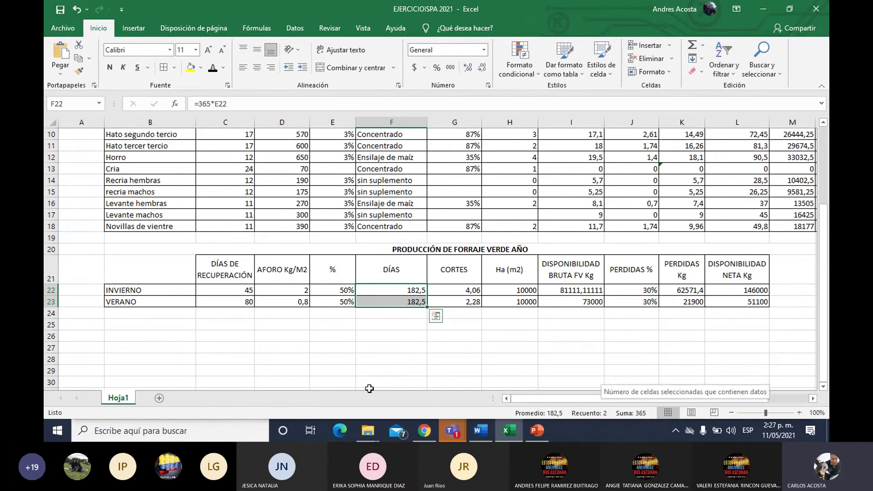
pyautogui.hotkey('ctrl', 'z')
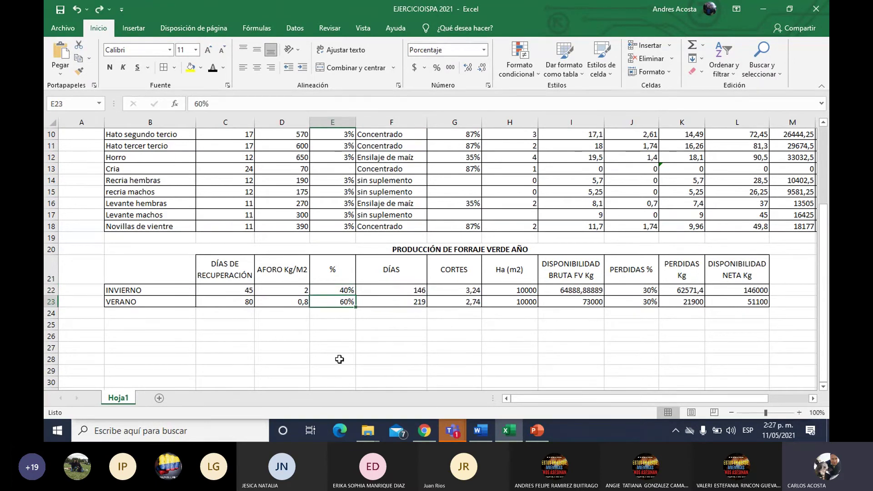
# Check the seasonal percentages in E22:E23, VERANO's DÍAS formula in F23 and INVIERNO's CORTES formula in G22
pyautogui.click(339, 295)
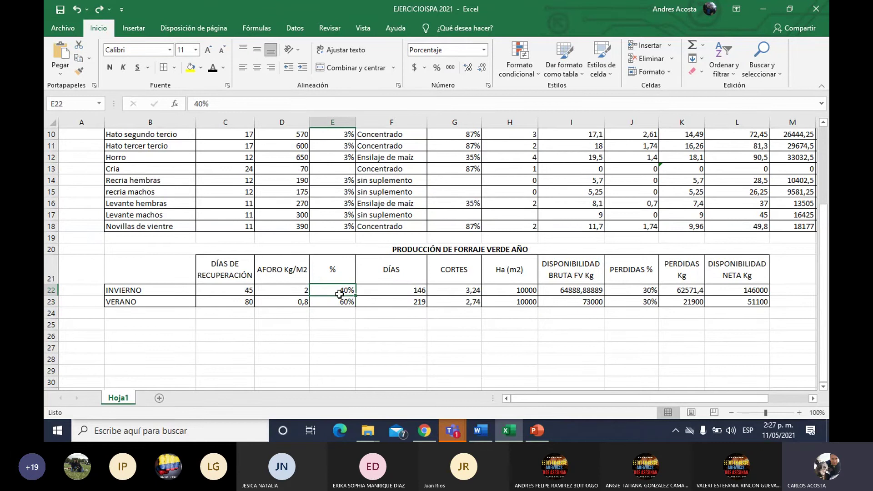
pyautogui.click(340, 302)
pyautogui.click(383, 300)
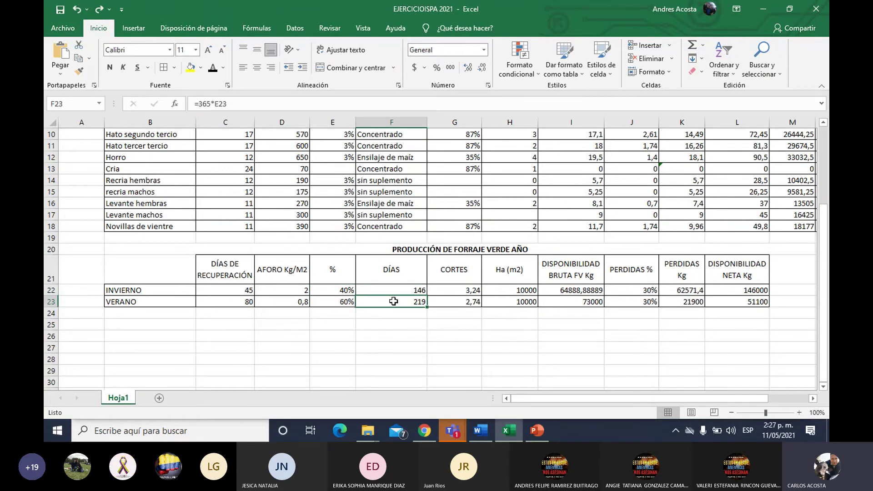
pyautogui.click(448, 289)
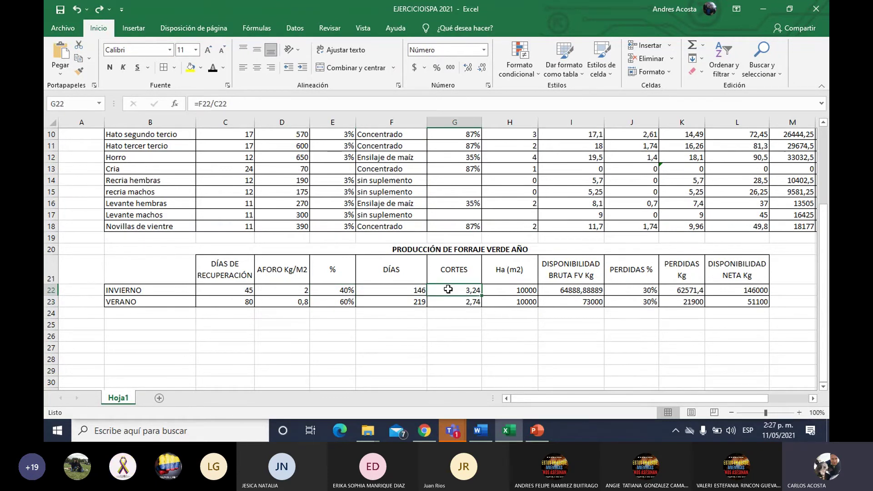
pyautogui.write('=F22/C22')
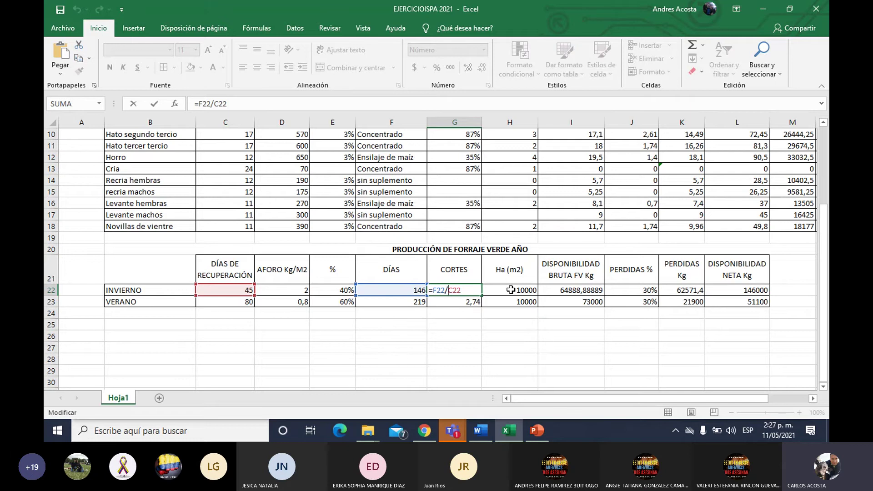
pyautogui.press('Return')
pyautogui.click(469, 292)
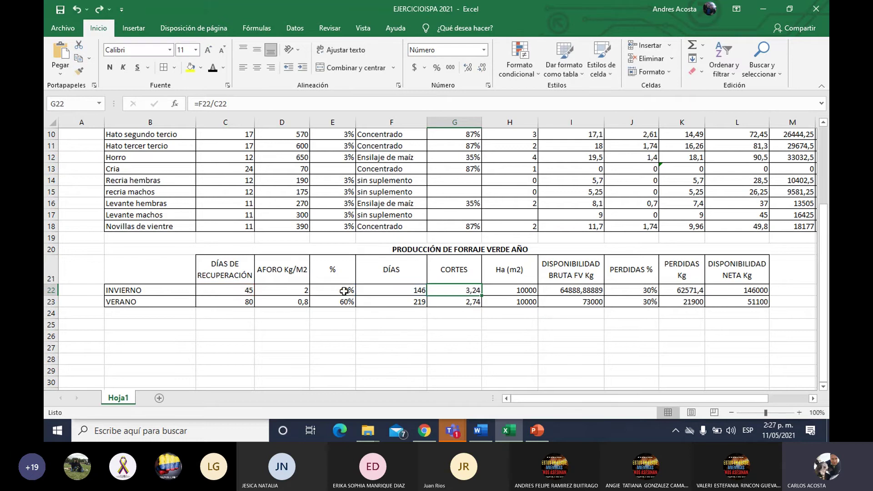
# Highlight the DÍAS and % columns of the forage production table and inspect the DÍAS formulas in F22 and F23
pyautogui.moveTo(384, 266); pyautogui.dragTo(383, 300)
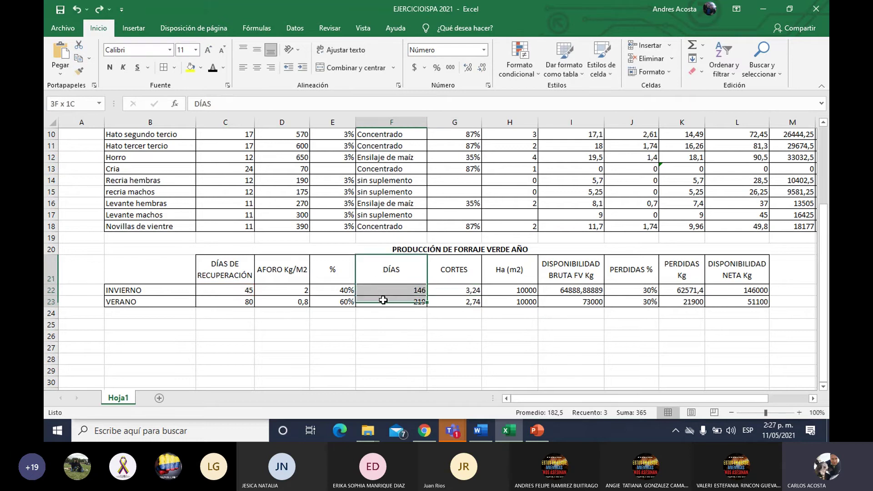
pyautogui.moveTo(333, 270); pyautogui.dragTo(343, 298)
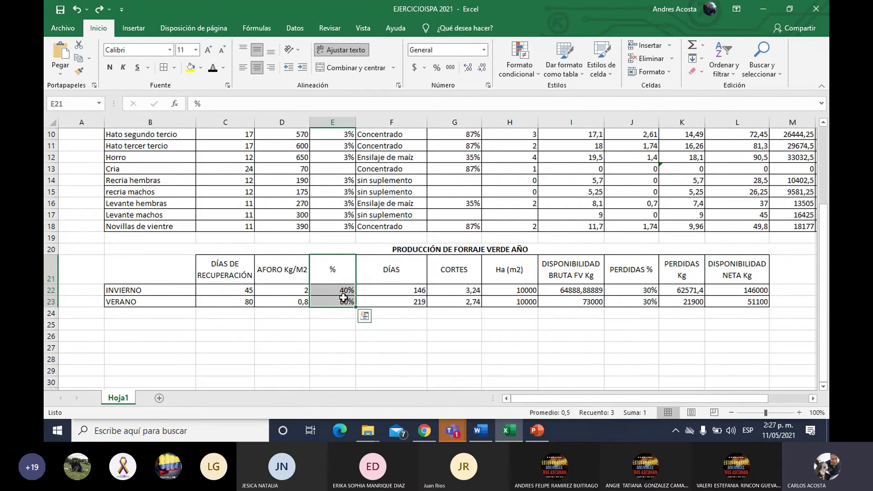
pyautogui.click(418, 291)
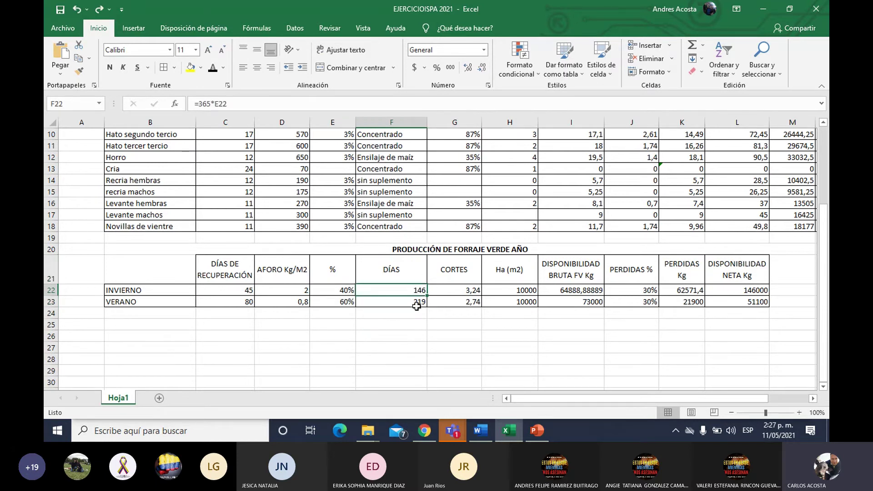
pyautogui.click(417, 311)
pyautogui.click(418, 301)
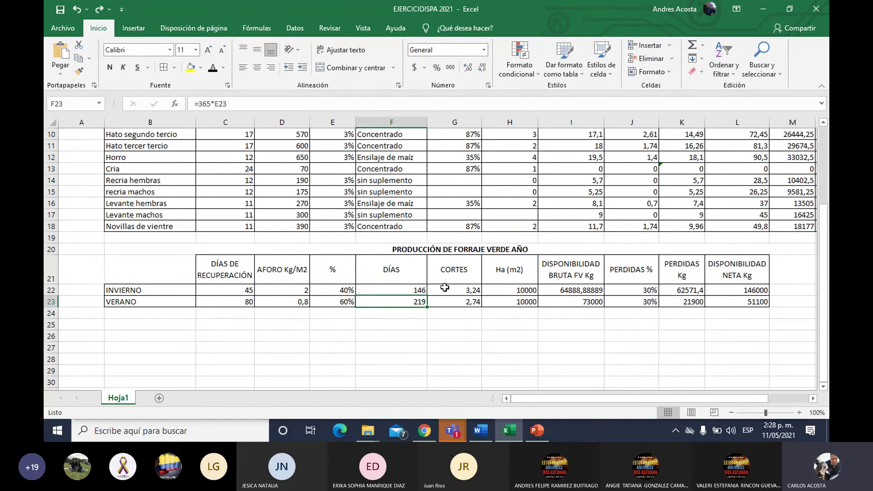
# Examine the cell references of the CORTES formulas in G22 and G23, leaving both formulas unedited
pyautogui.click(448, 290)
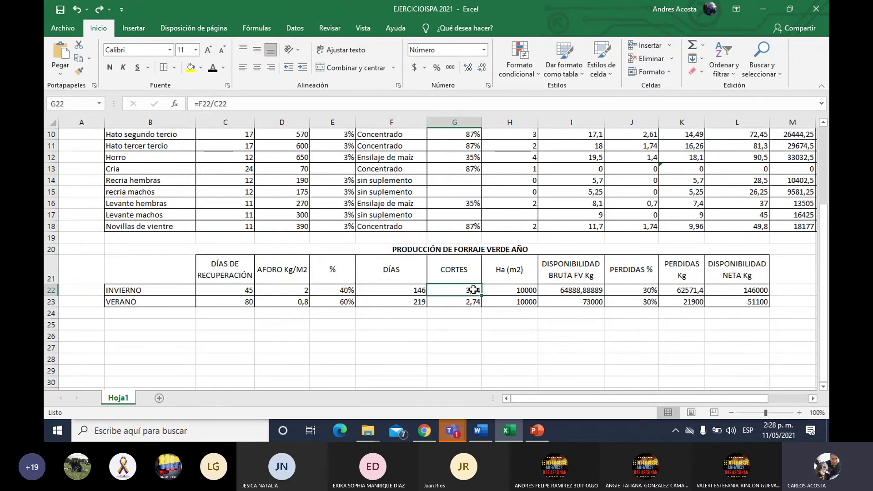
pyautogui.doubleClick(473, 290)
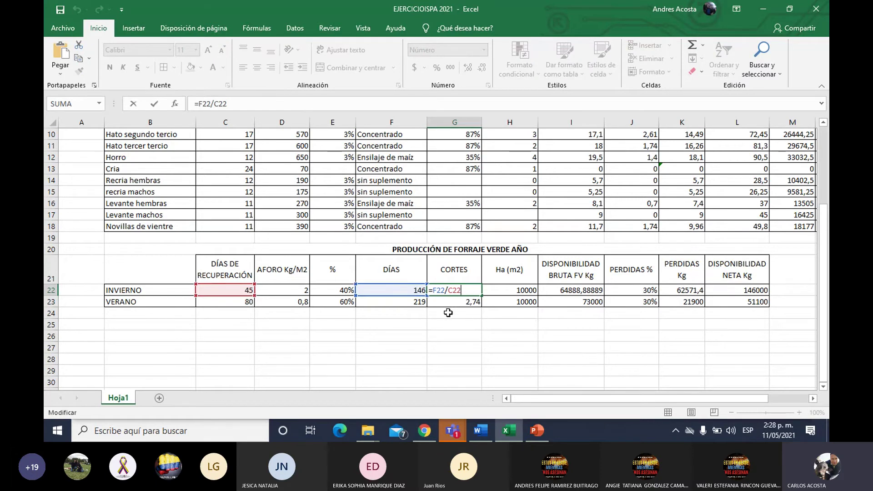
pyautogui.click(453, 294)
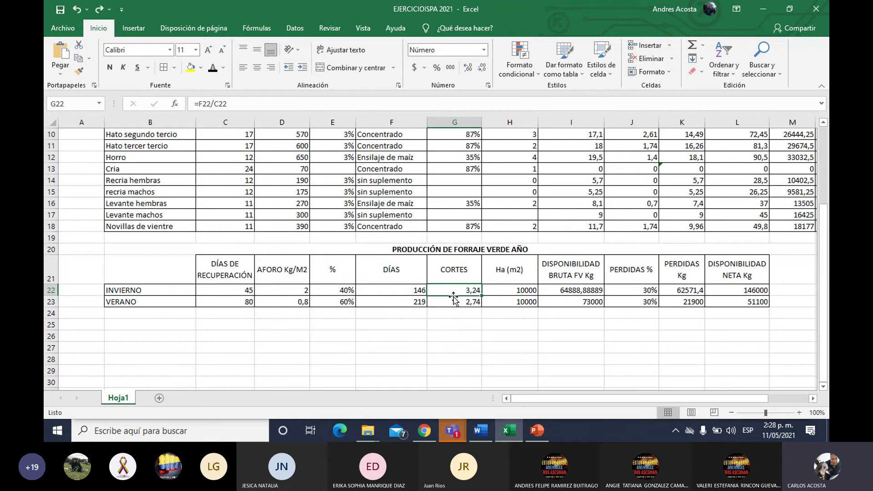
pyautogui.doubleClick(445, 302)
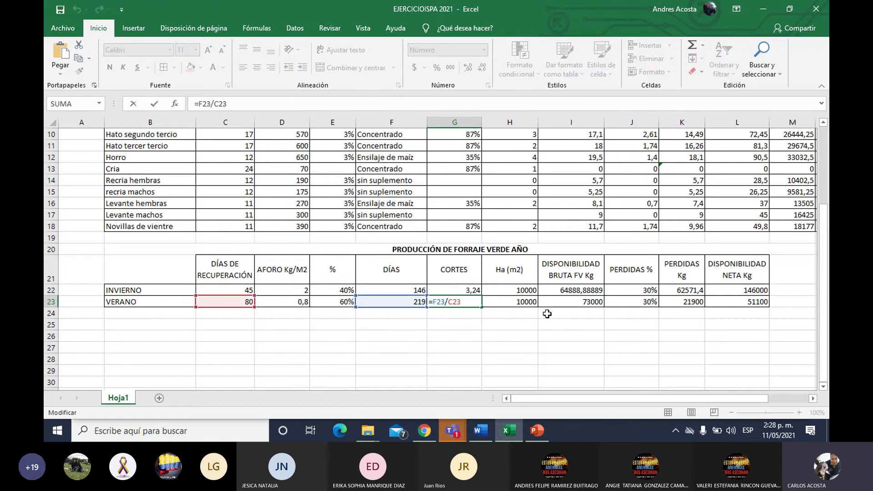
pyautogui.press('Escape')
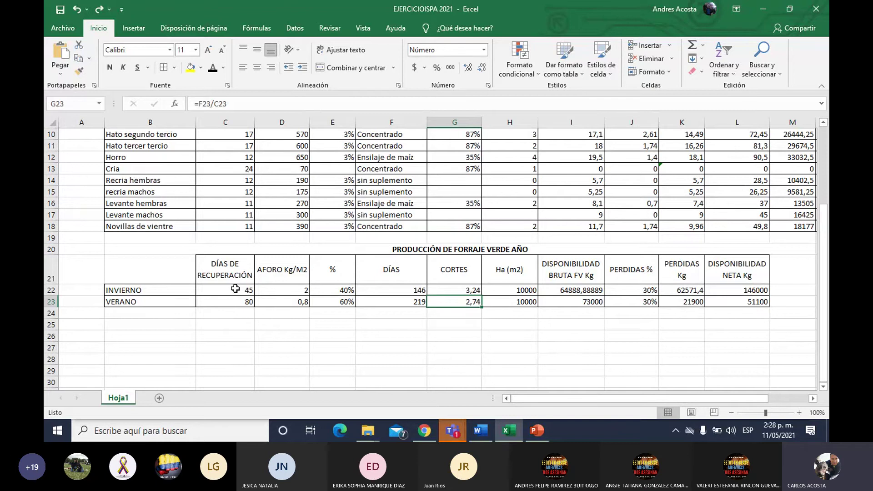
# Compare the DÍAS DE RECUPERACIÓN of INVIERNO and VERANO in C22:C23, together with VERANO's AFORO in D23
pyautogui.click(235, 289)
pyautogui.click(238, 302)
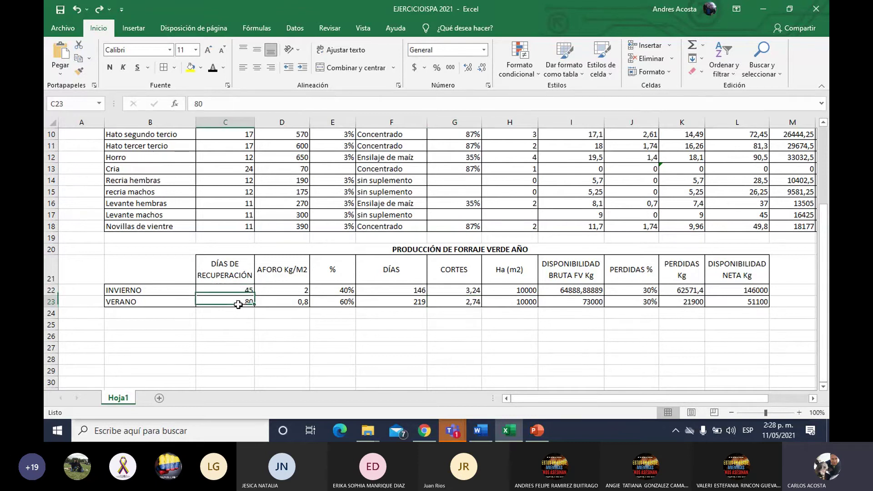
pyautogui.click(248, 292)
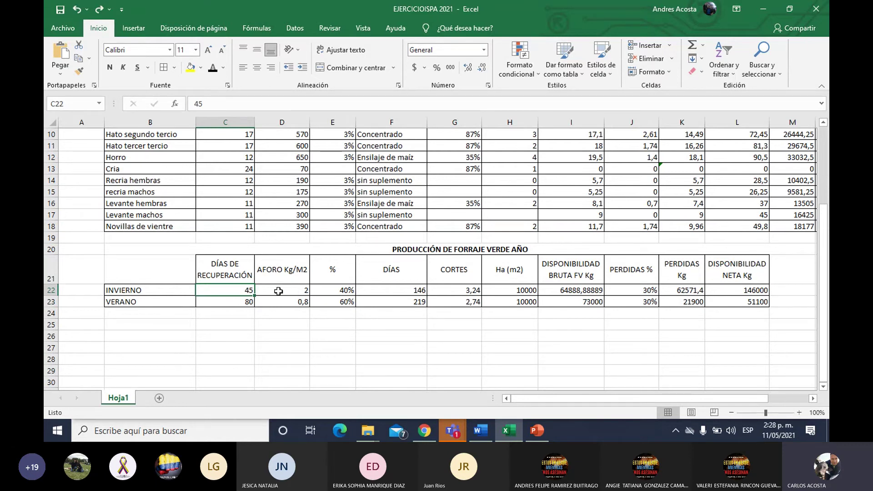
pyautogui.click(295, 303)
pyautogui.click(234, 302)
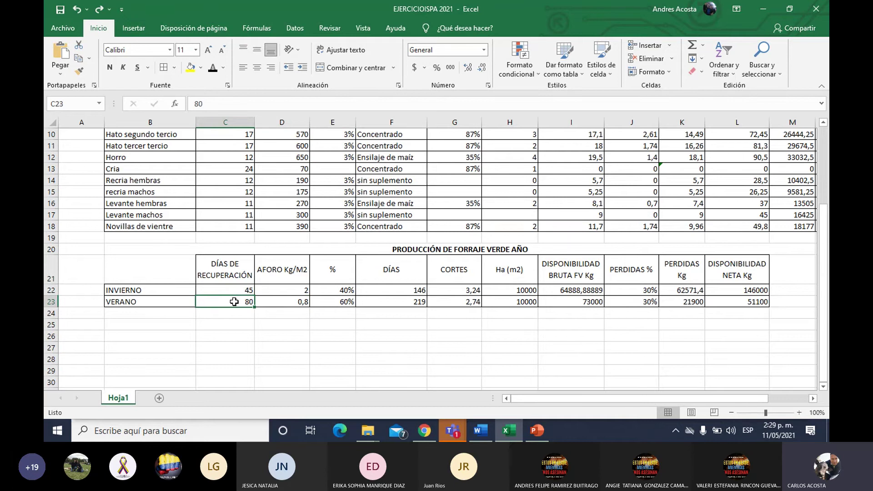
# Go through VERANO's values in C23:E23, and examine INVIERNO's percentage in E22 and DÍAS formula in F22
pyautogui.press('Right')
pyautogui.press('Right')
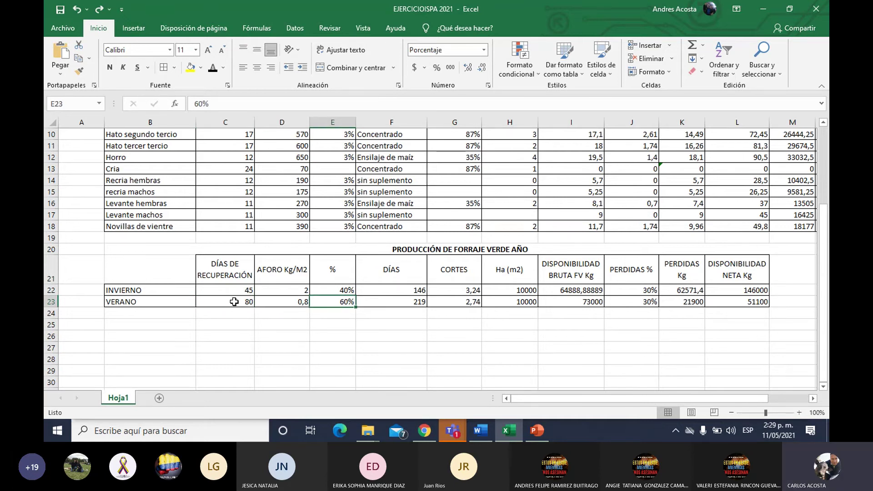
pyautogui.press('Left')
pyautogui.click(234, 302)
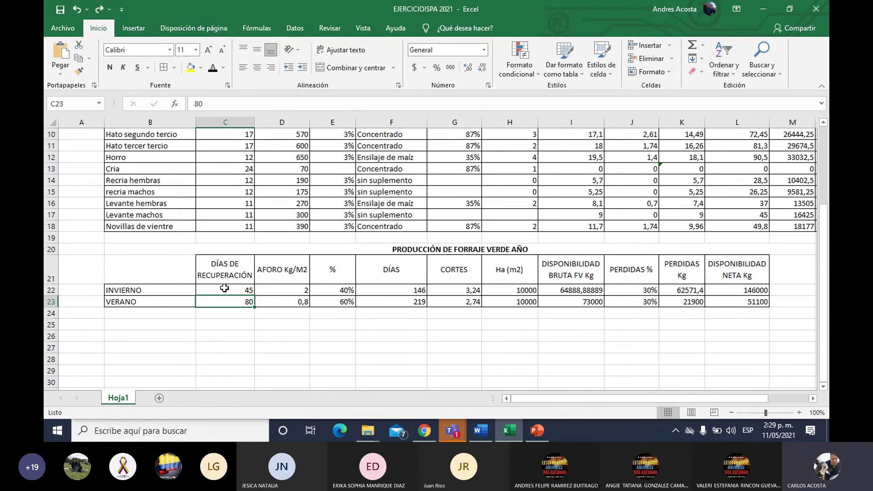
pyautogui.click(227, 293)
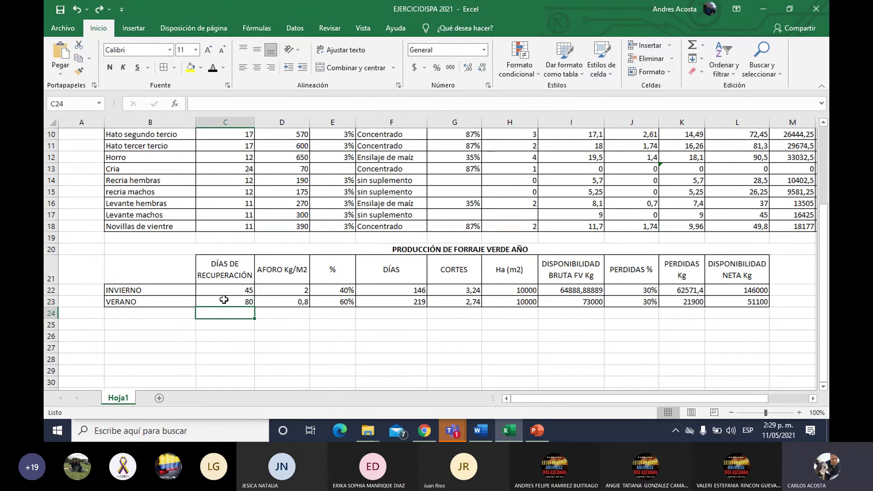
pyautogui.click(228, 301)
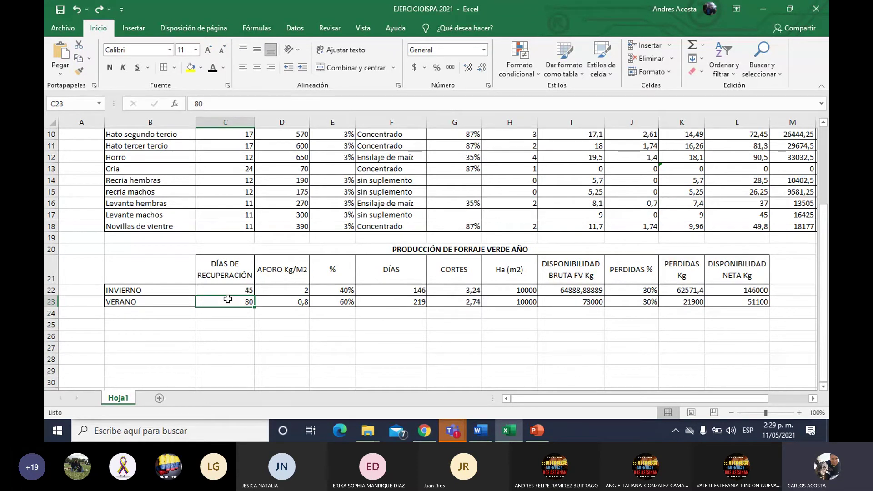
pyautogui.click(333, 289)
pyautogui.click(383, 290)
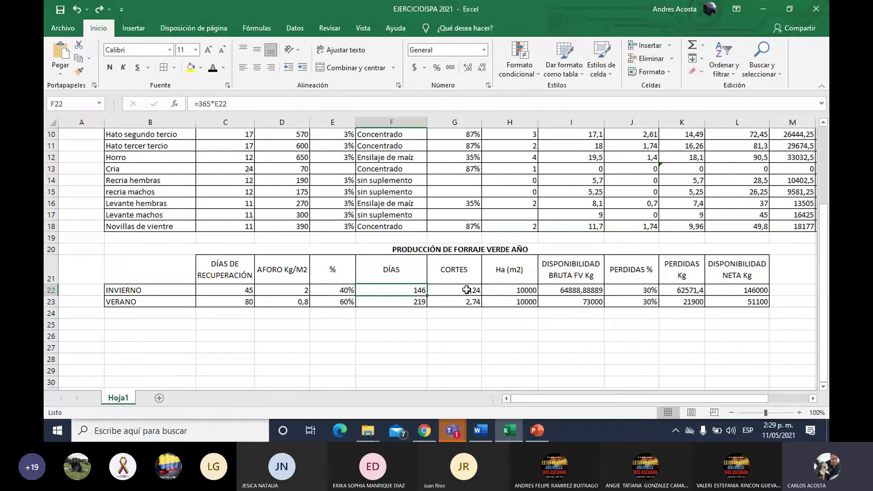
# Check VERANO's CORTES value in G23 and compare the Ha (m2) values of both seasons in H22:H23
pyautogui.click(469, 302)
pyautogui.click(513, 290)
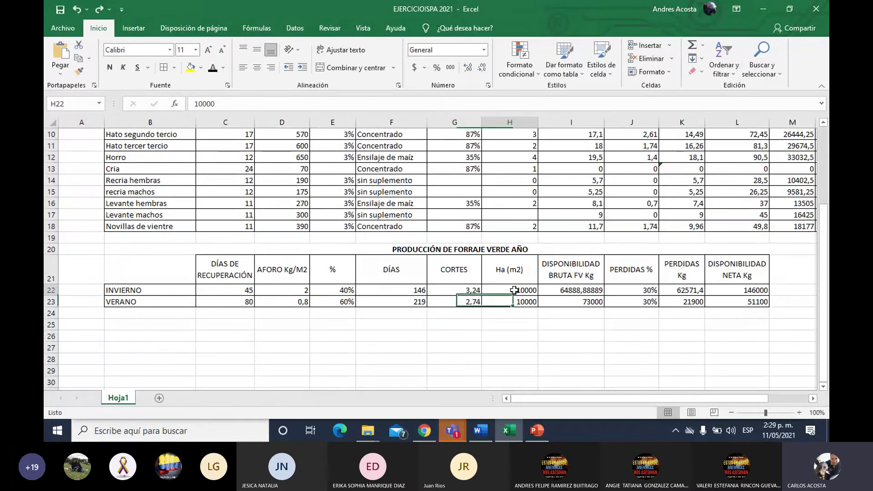
pyautogui.click(514, 300)
pyautogui.click(514, 290)
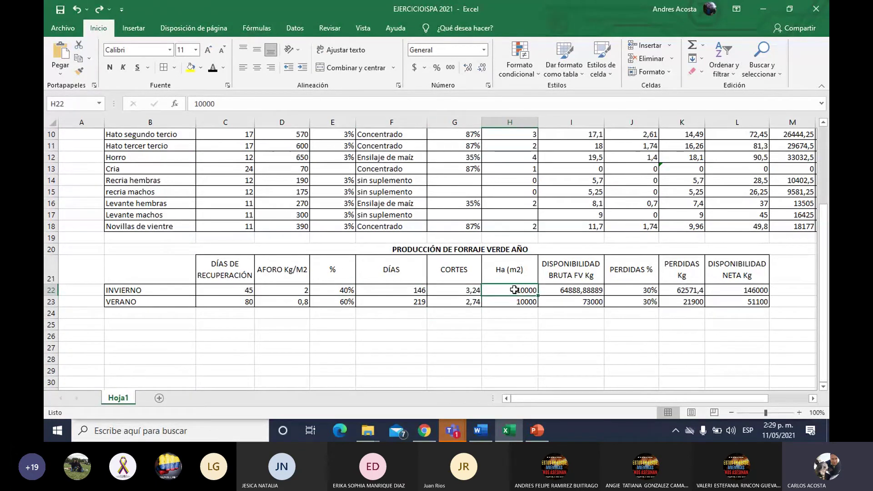
pyautogui.click(515, 300)
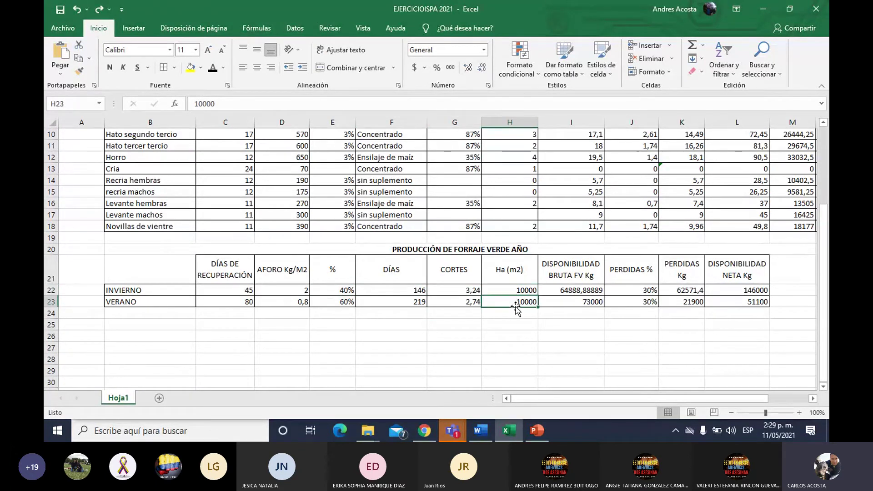
# Copy INVIERNO's DISPONIBILIDAD BRUTA formula from I22 down to VERANO in I23, inspecting the cell references of both formulas
pyautogui.click(565, 290)
pyautogui.doubleClick(584, 289)
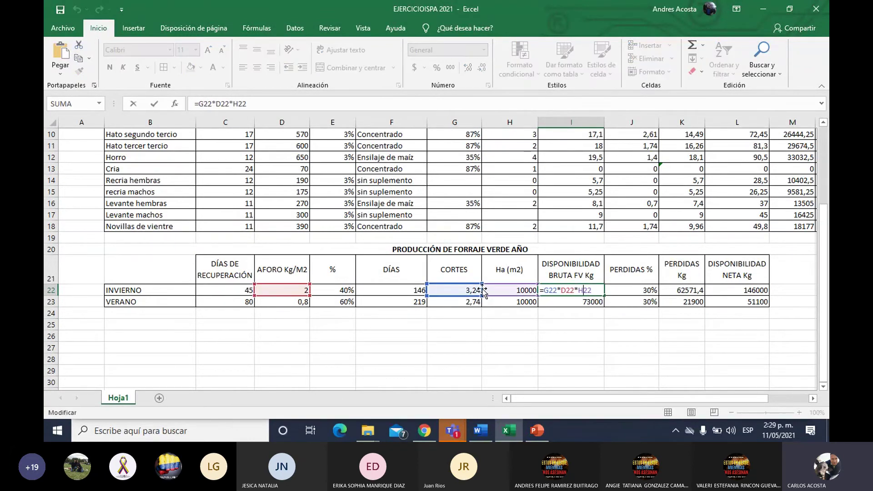
pyautogui.press('Escape')
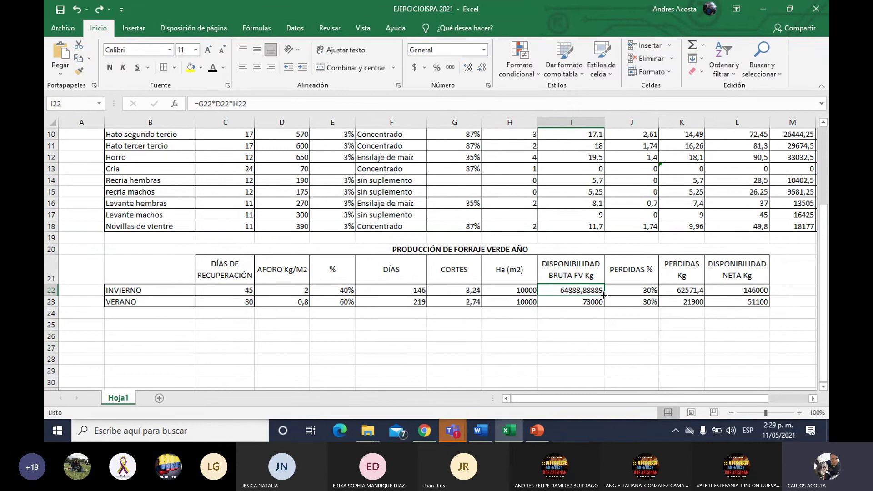
pyautogui.moveTo(604, 295); pyautogui.dragTo(604, 306)
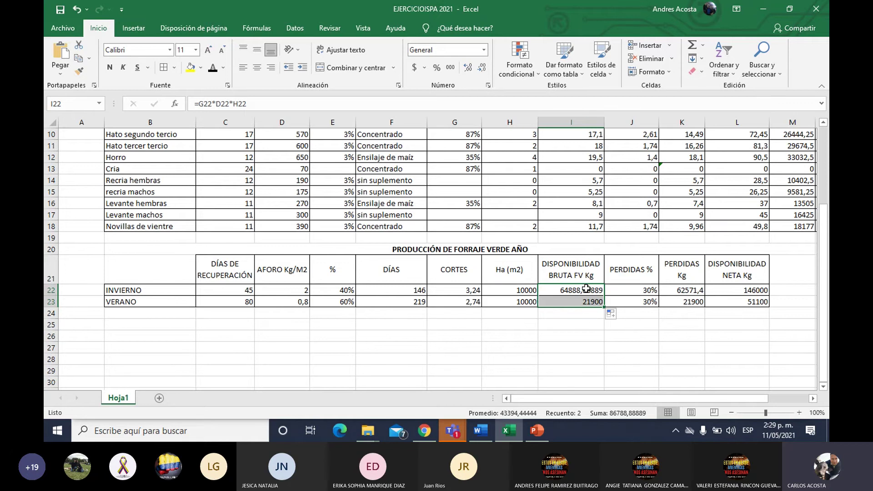
pyautogui.click(591, 304)
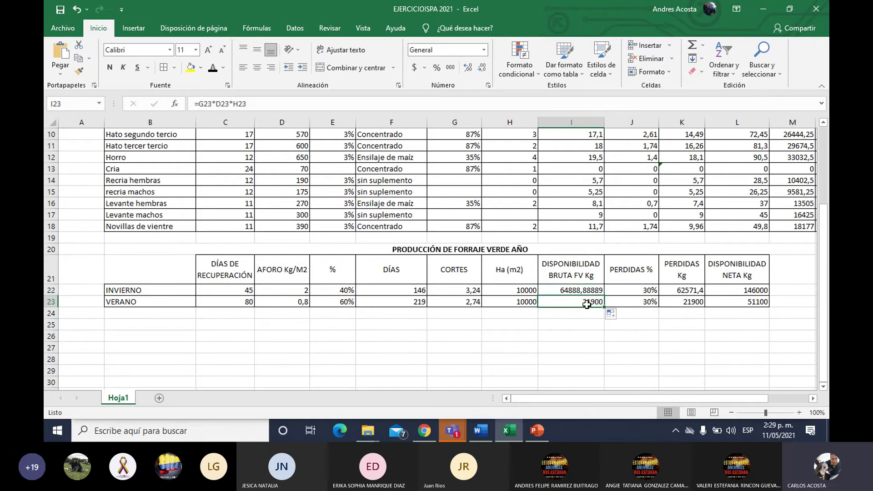
pyautogui.doubleClick(590, 303)
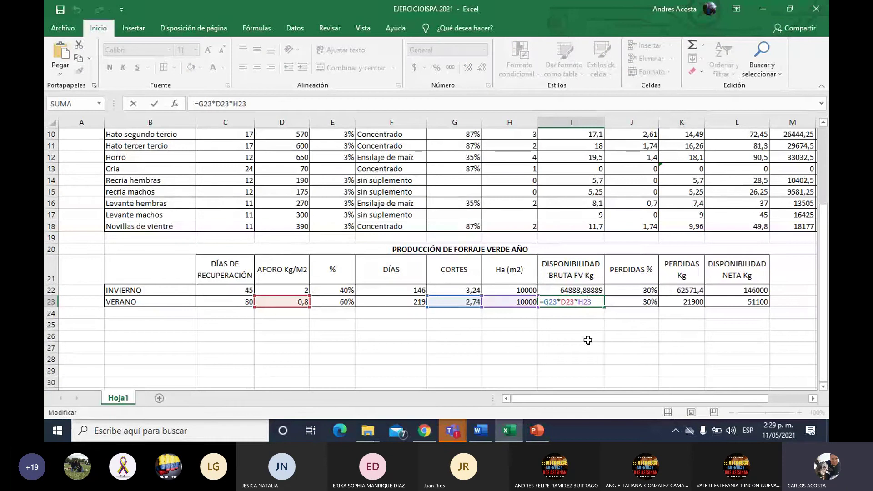
pyautogui.press('Escape')
# Format the DISPONIBILIDAD BRUTA FV Kg values in I22:I23 to show two decimal places
pyautogui.moveTo(584, 291); pyautogui.dragTo(590, 302)
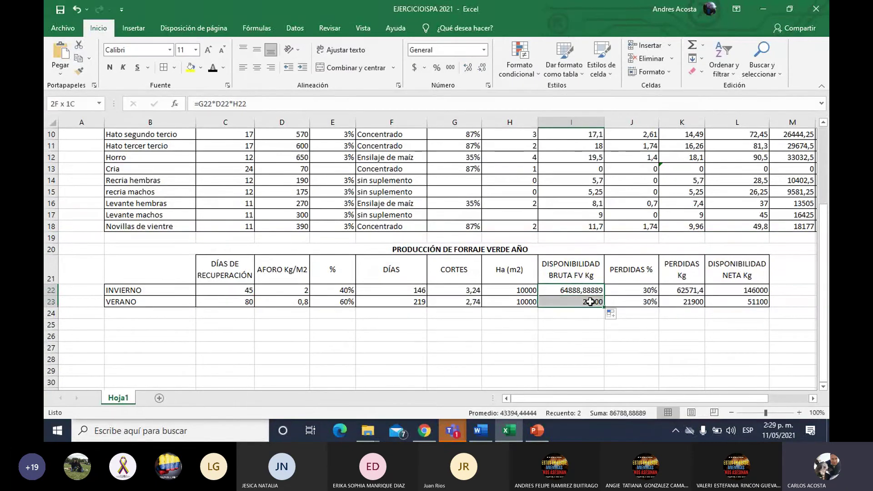
pyautogui.click(482, 68)
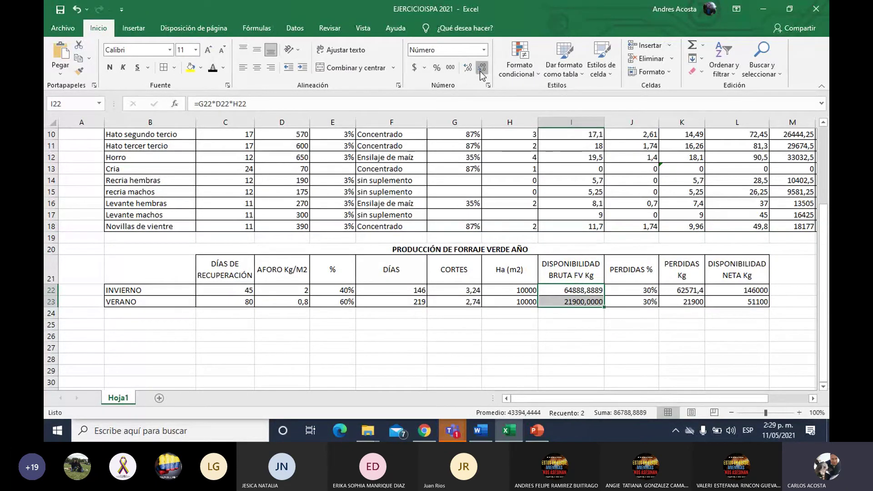
pyautogui.click(481, 71)
pyautogui.click(481, 71)
pyautogui.click(482, 71)
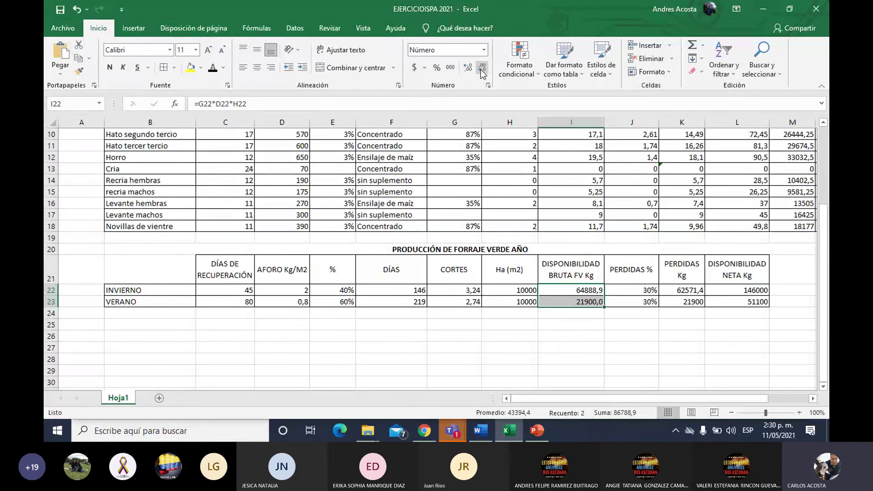
pyautogui.doubleClick(468, 70)
pyautogui.doubleClick(468, 70)
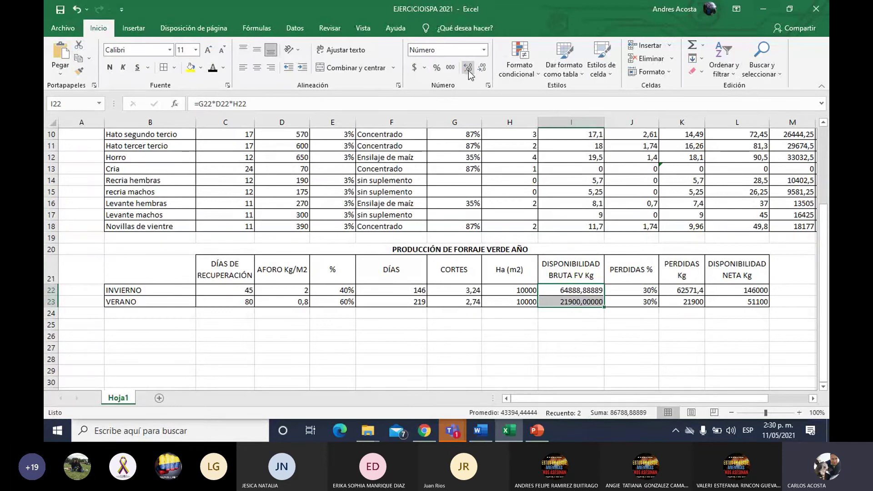
pyautogui.tripleClick(468, 71)
pyautogui.doubleClick(468, 70)
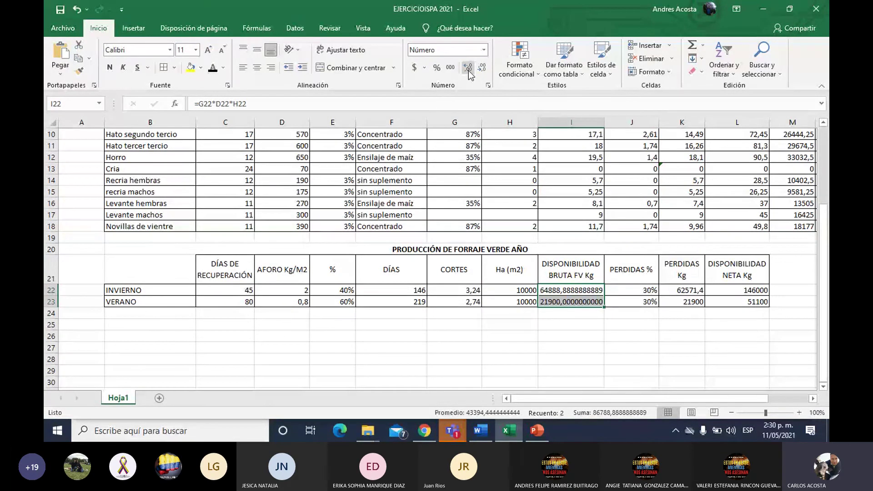
pyautogui.tripleClick(486, 70)
pyautogui.tripleClick(487, 70)
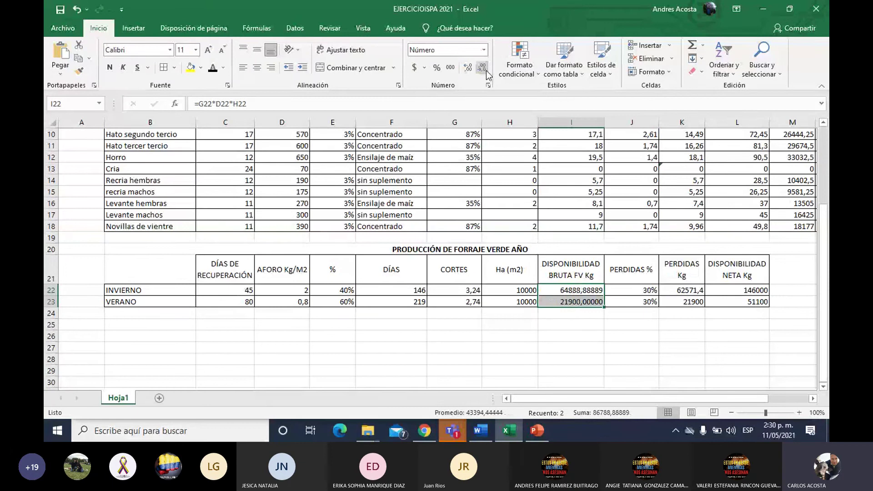
pyautogui.tripleClick(487, 70)
pyautogui.click(468, 70)
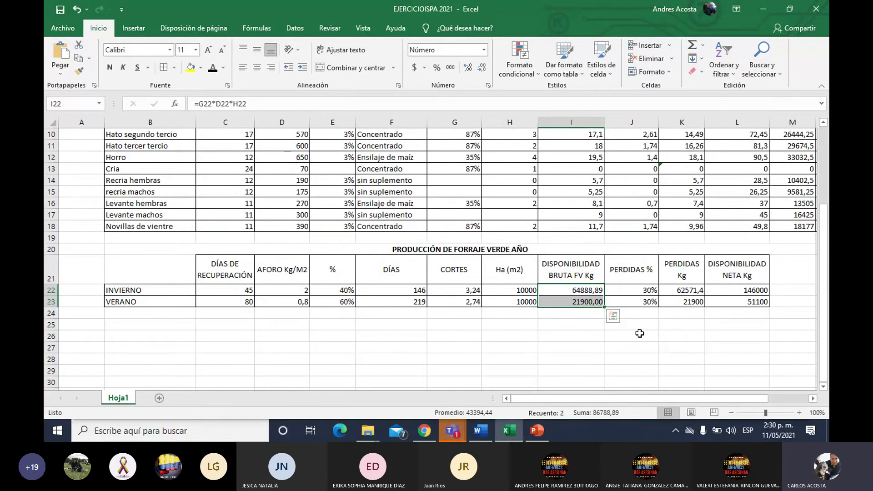
# Check INVIERNO's PERDIDAS % in J22 and the PERDIDAS Kg entries of both seasons in K22:K23
pyautogui.click(632, 290)
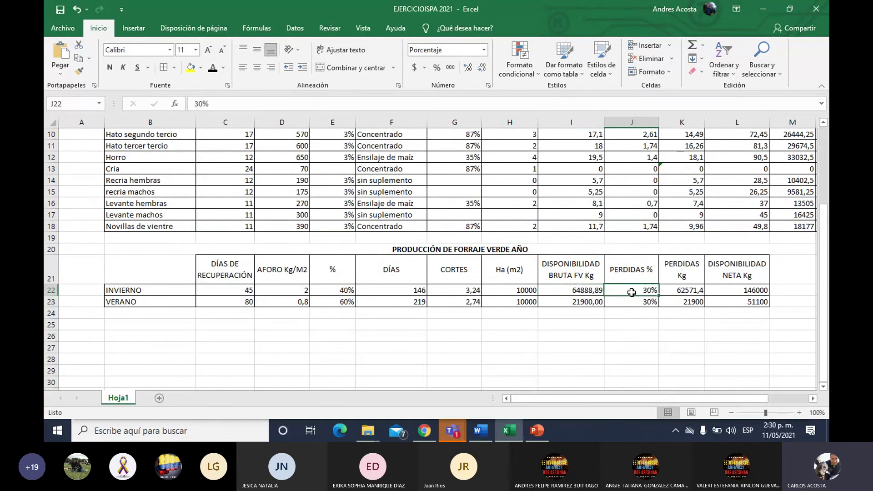
pyautogui.click(672, 292)
pyautogui.press('Left')
pyautogui.click(668, 293)
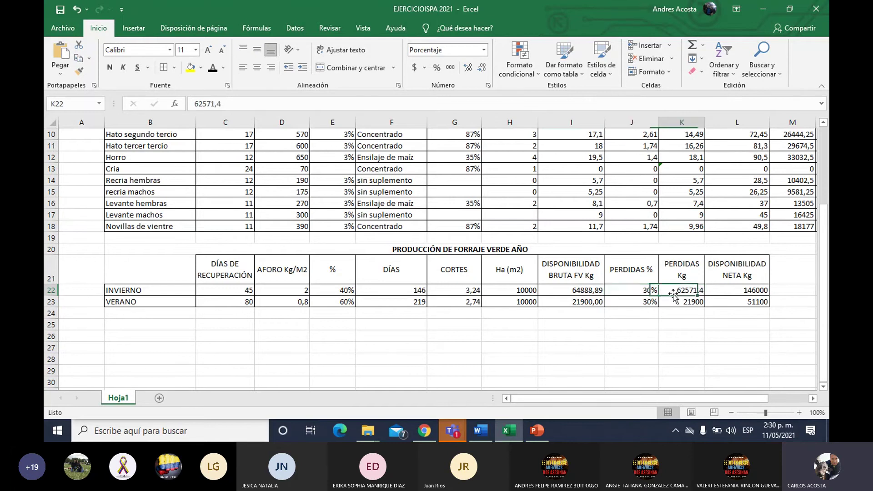
pyautogui.click(696, 302)
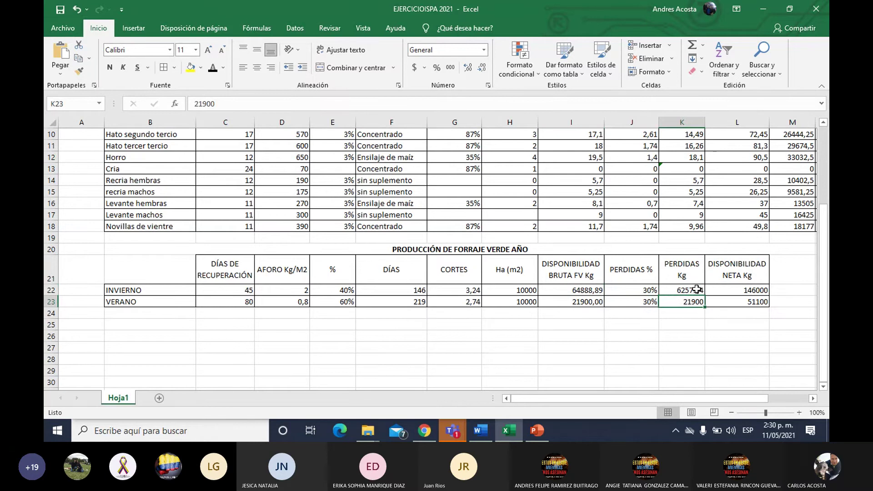
# Replace INVIERNO's PERDIDAS Kg value in K22 with the formula =I22*J22
pyautogui.click(697, 288)
pyautogui.write('=')
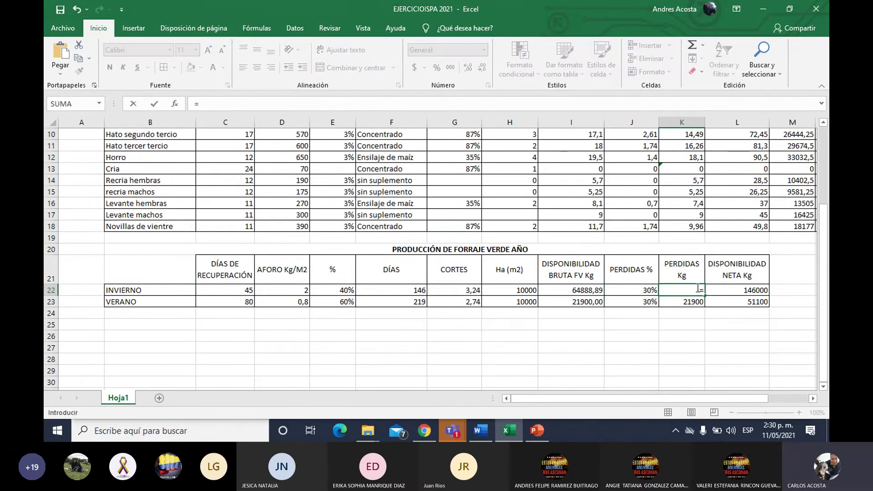
pyautogui.press('Left')
pyautogui.press('Left')
pyautogui.press('Left')
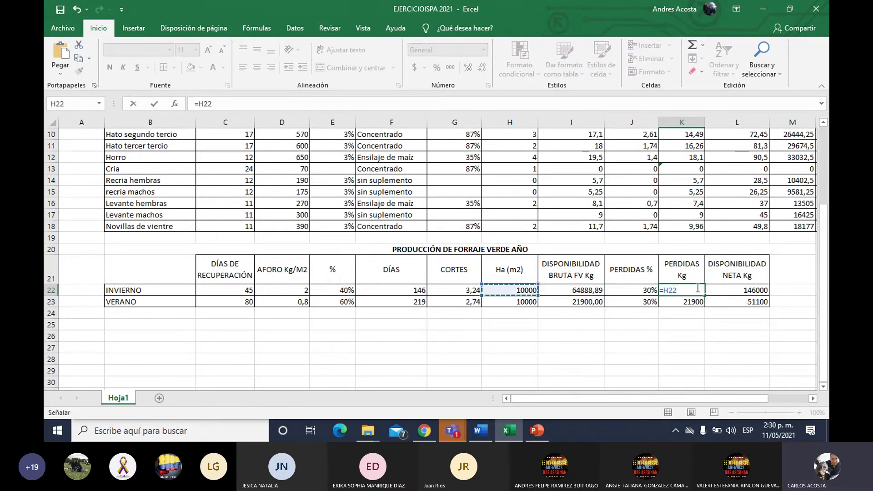
pyautogui.press('Right')
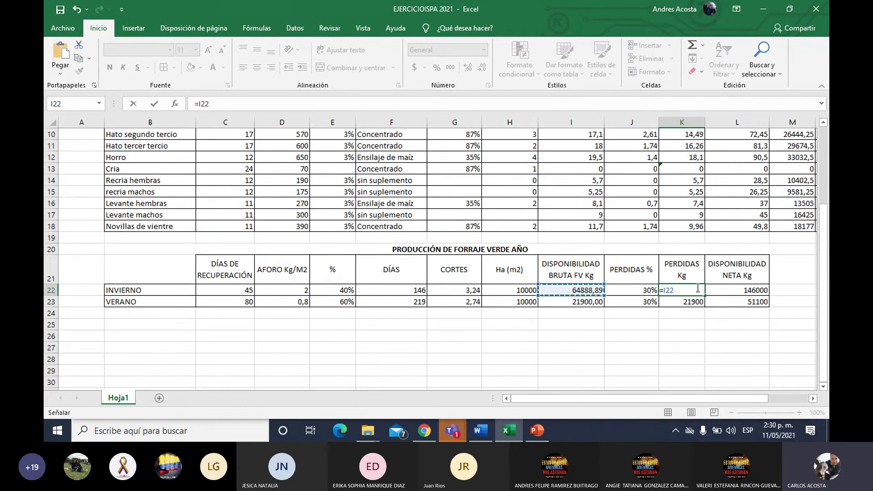
pyautogui.write('*')
pyautogui.click(634, 290)
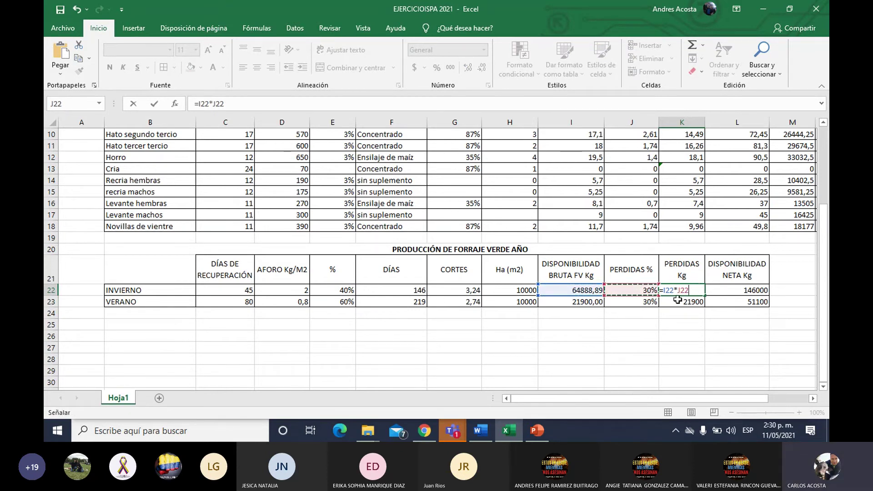
pyautogui.press('Return')
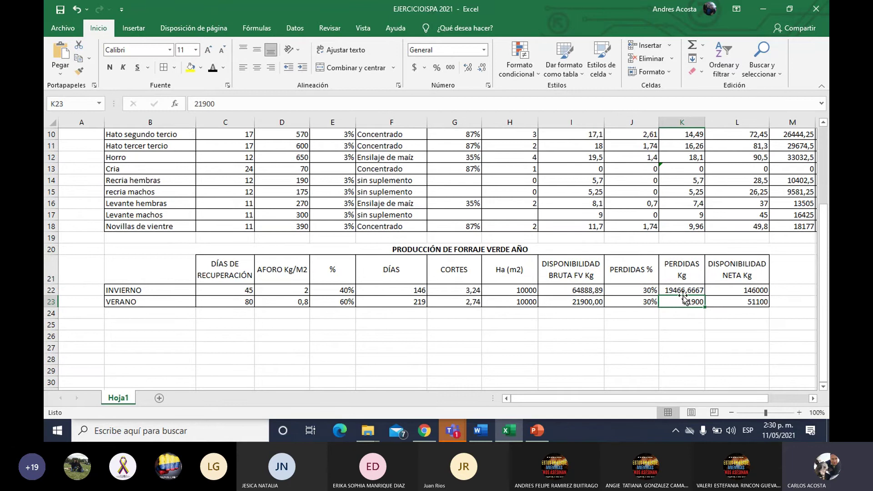
# Copy the PERDIDAS Kg formula from K22 down to VERANO in K23 and check its cell references
pyautogui.click(687, 288)
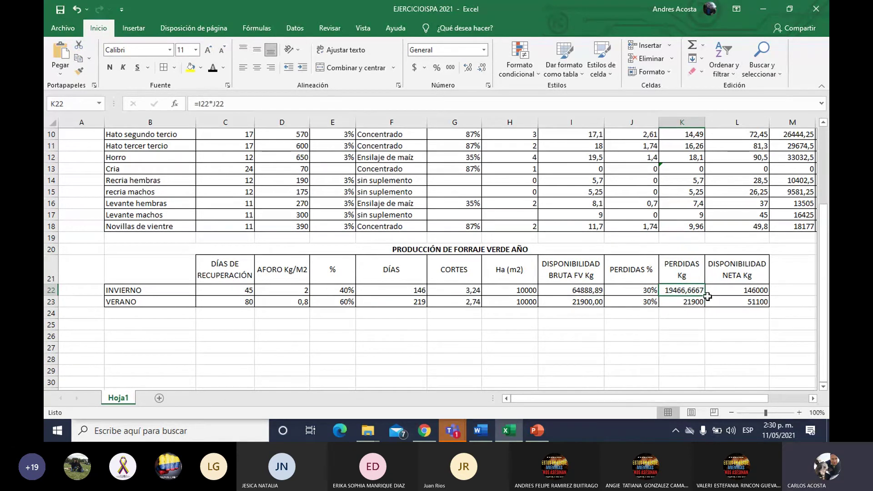
pyautogui.moveTo(703, 296); pyautogui.dragTo(700, 305)
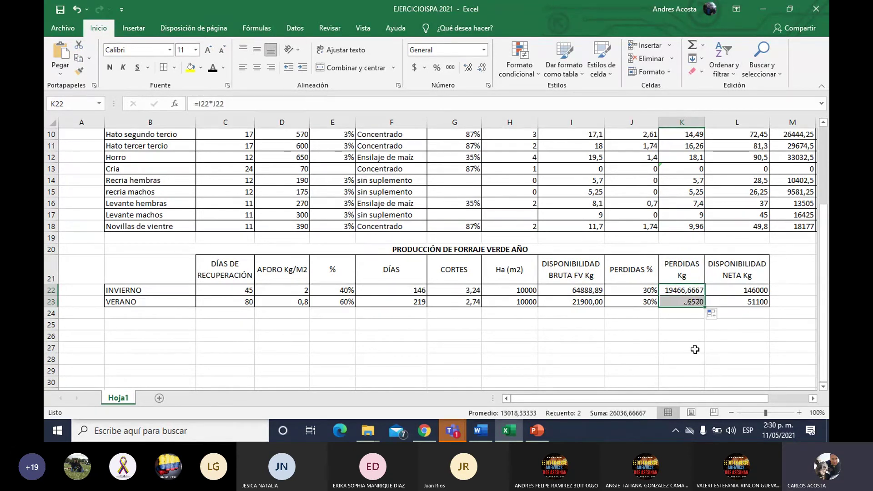
pyautogui.doubleClick(690, 302)
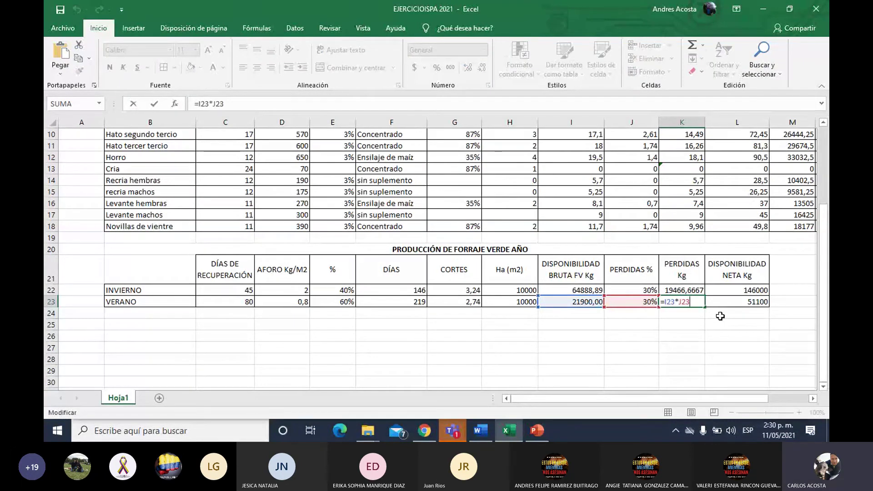
pyautogui.press('Escape')
# Format the PERDIDAS Kg values in K22:K23 to show two decimal places
pyautogui.moveTo(686, 293); pyautogui.dragTo(684, 300)
pyautogui.click(482, 67)
pyautogui.click(482, 67)
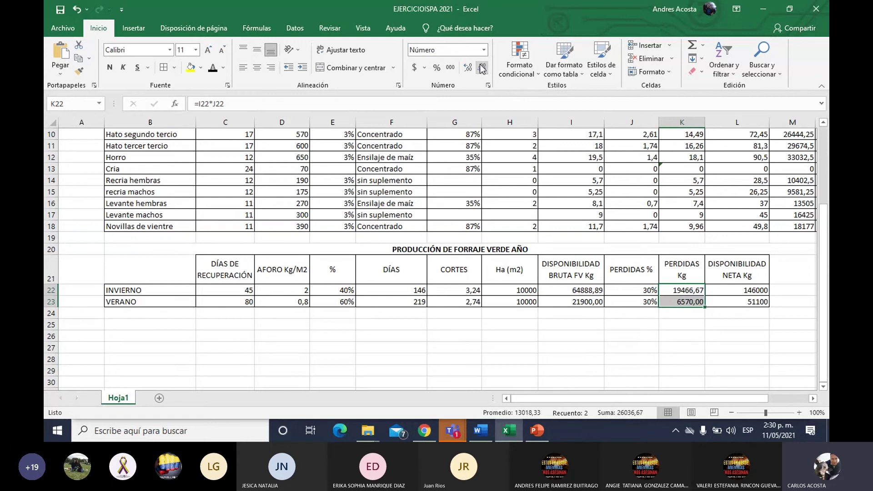
pyautogui.click(482, 69)
pyautogui.click(467, 70)
pyautogui.click(684, 382)
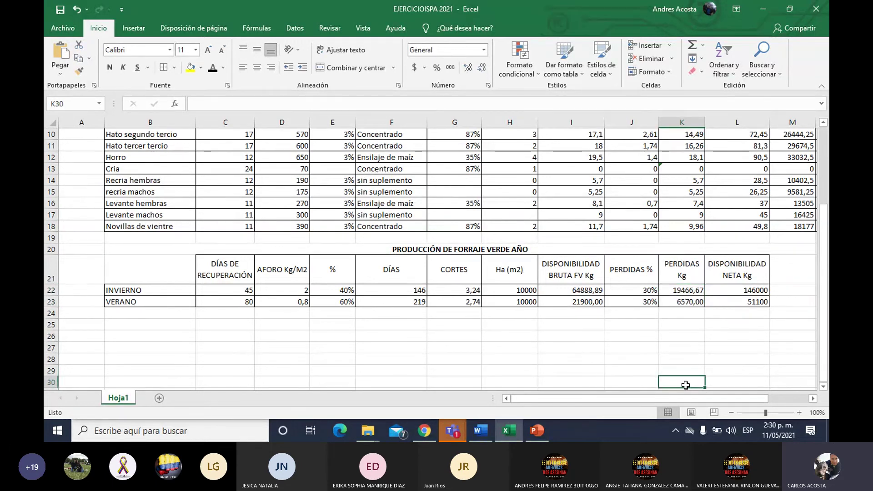
# Calculate INVIERNO's DISPONIBILIDAD NETA Kg in L22 with =I22-K22 and copy the formula down to VERANO in L23
pyautogui.click(734, 293)
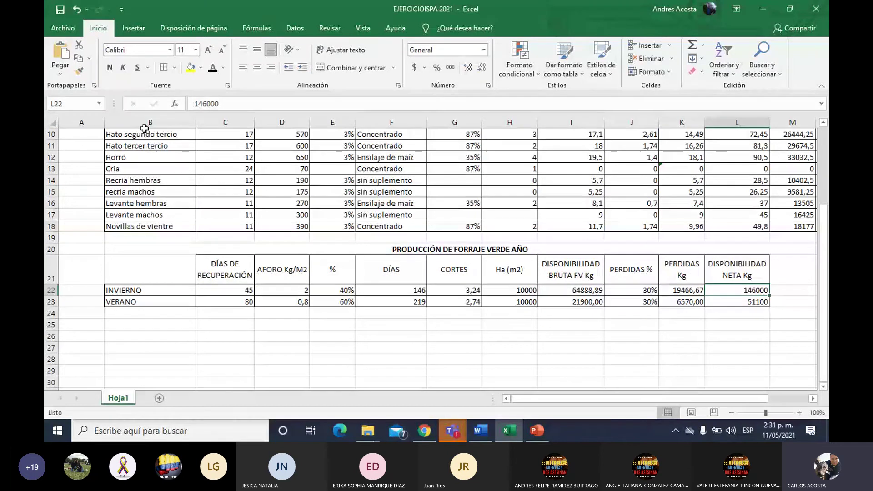
pyautogui.write('=')
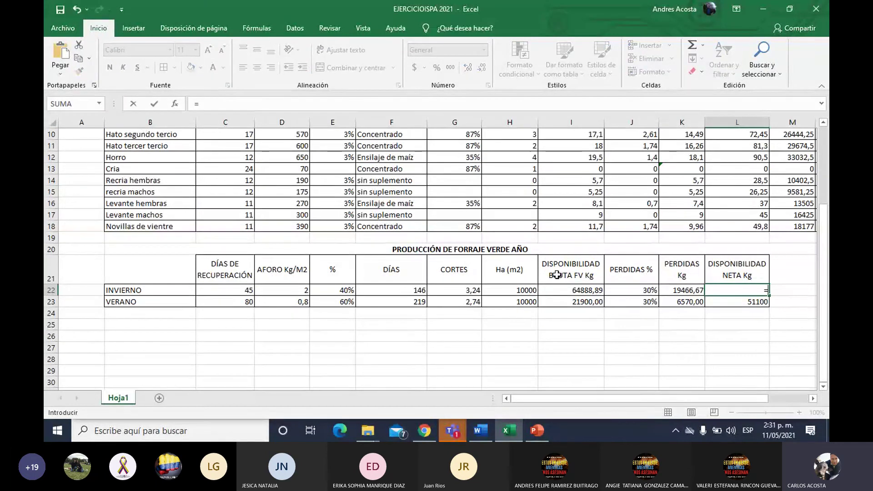
pyautogui.click(564, 291)
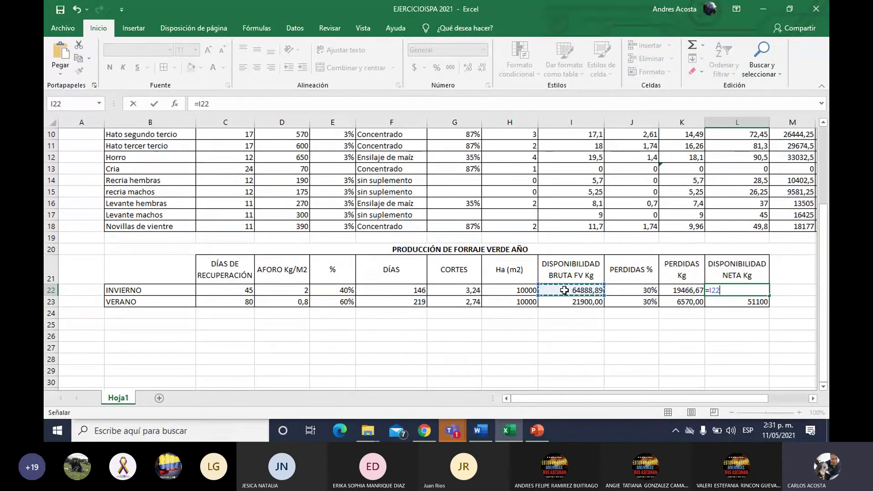
pyautogui.write('-')
pyautogui.click(676, 291)
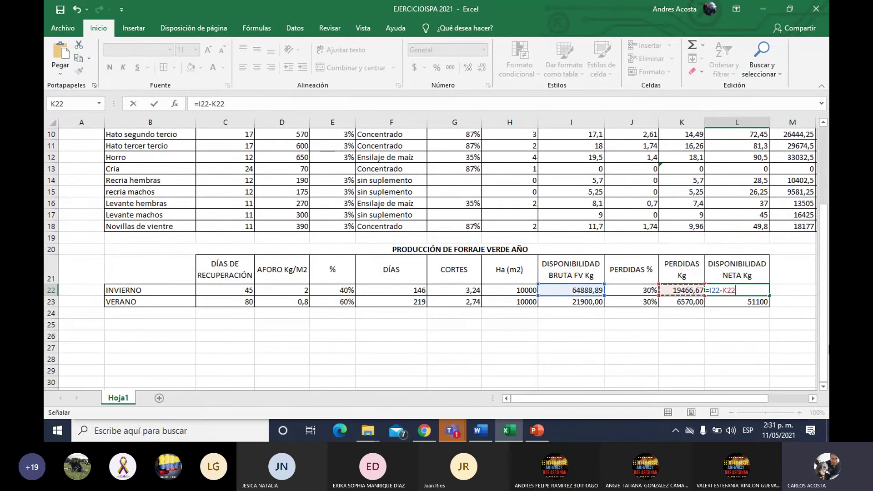
pyautogui.press('Return')
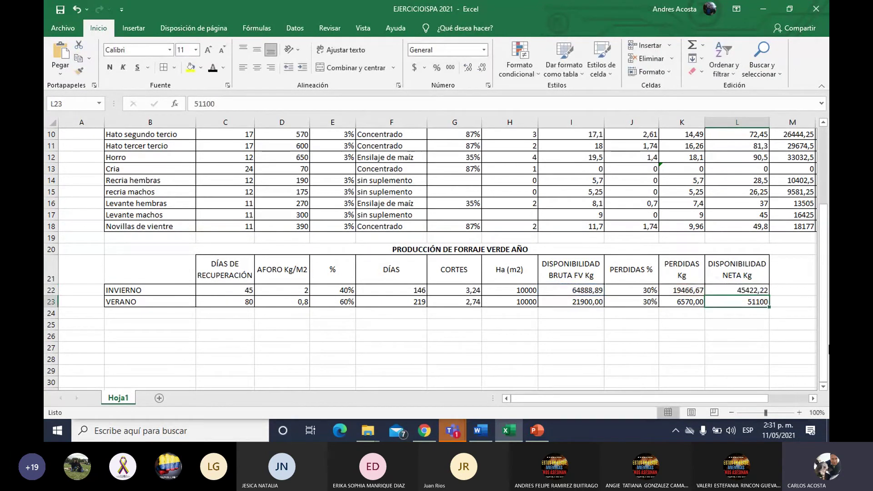
pyautogui.click(744, 291)
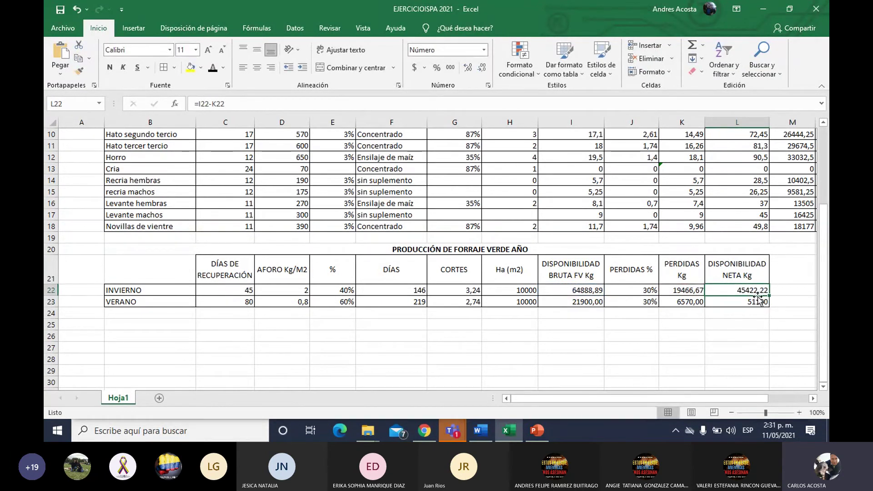
pyautogui.moveTo(769, 295); pyautogui.dragTo(771, 308)
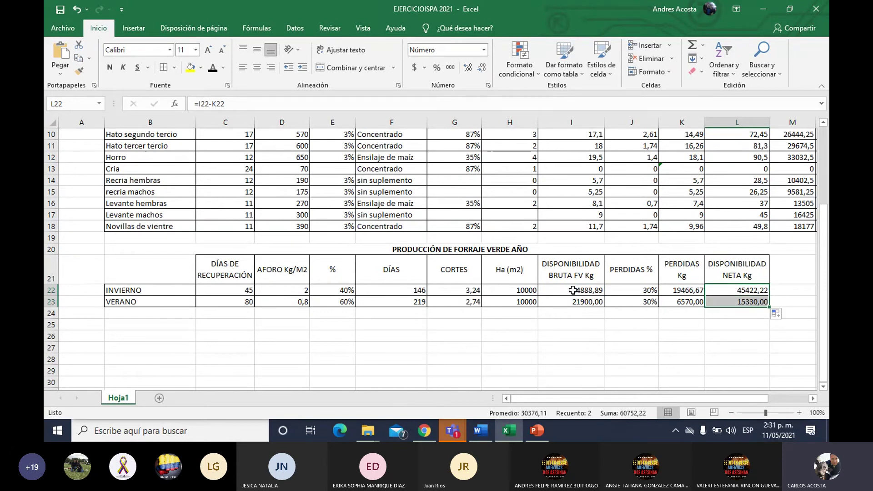
# Total the DISPONIBILIDAD NETA Kg values of INVIERNO and VERANO in L24 by summing L22:L23
pyautogui.moveTo(573, 290); pyautogui.dragTo(575, 299)
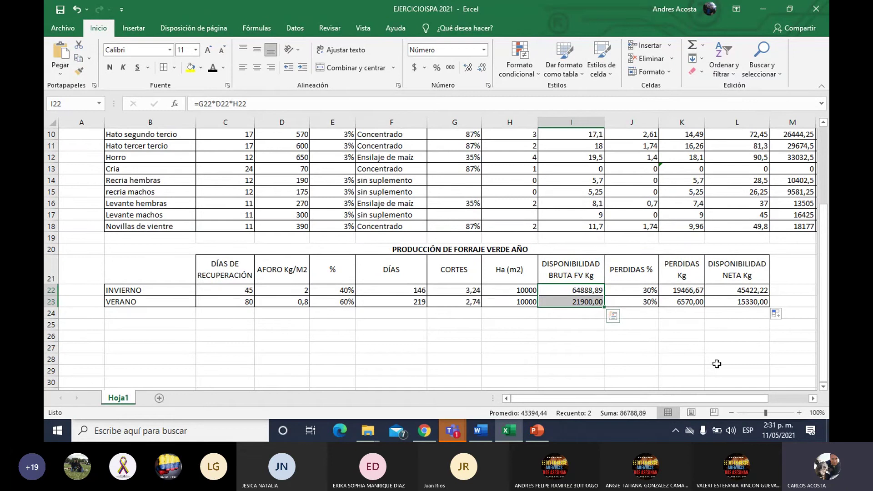
pyautogui.click(523, 349)
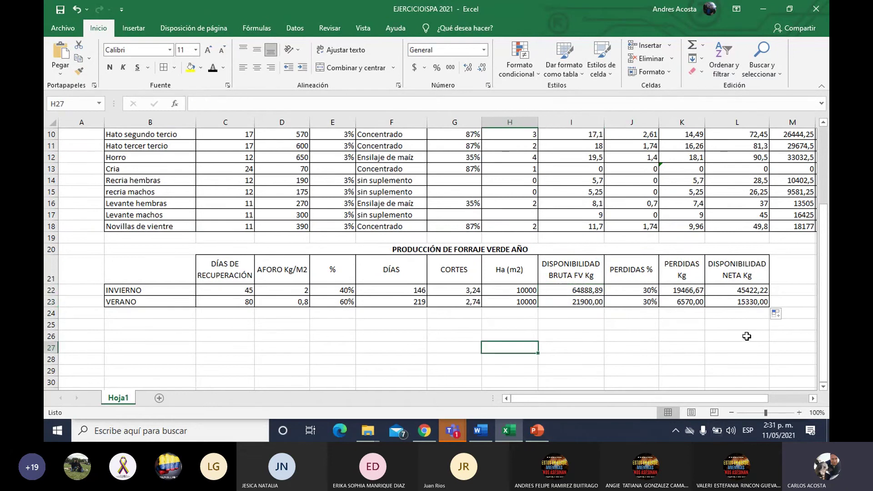
pyautogui.moveTo(746, 291); pyautogui.dragTo(743, 310)
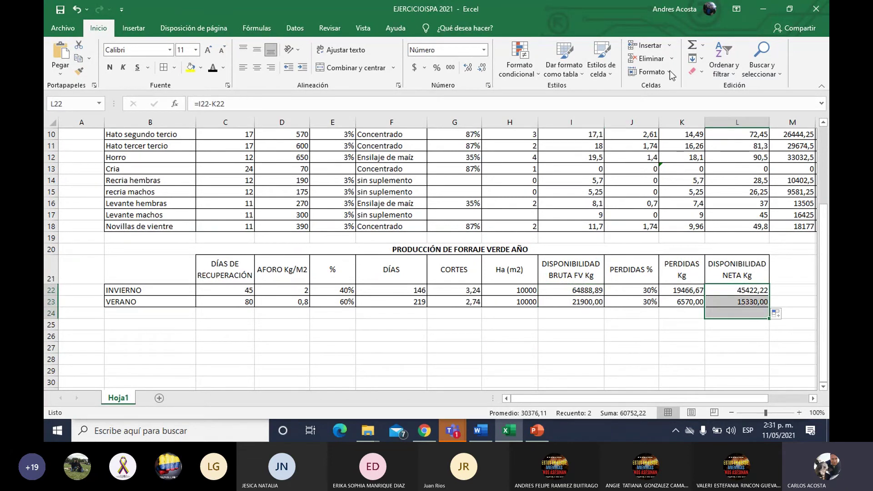
pyautogui.click(692, 45)
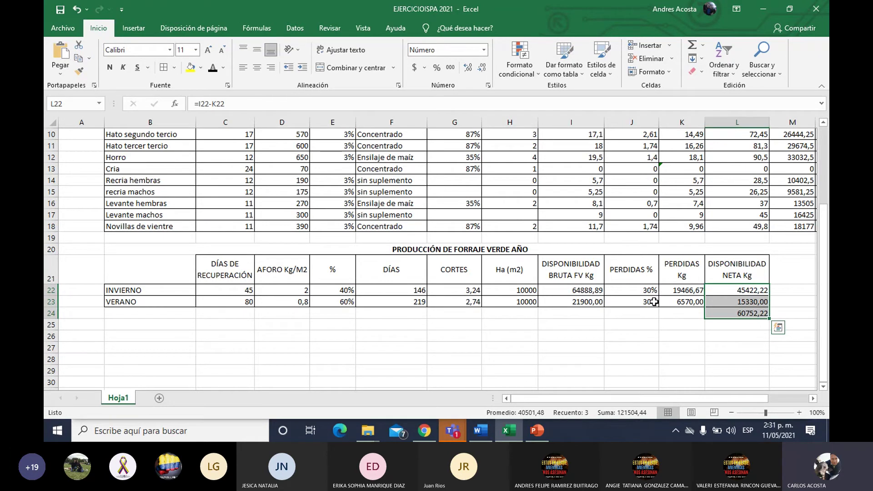
# Make the net availability total in L24 bold and check its formula
pyautogui.click(687, 324)
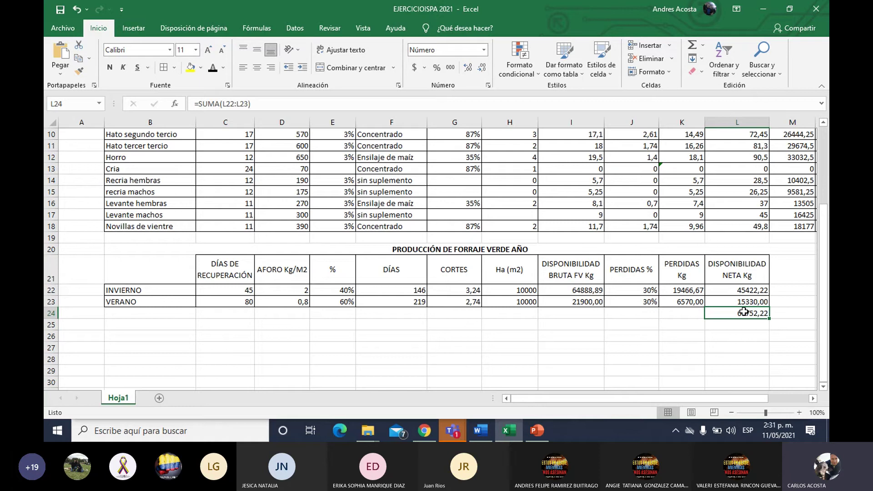
pyautogui.click(111, 69)
pyautogui.click(700, 359)
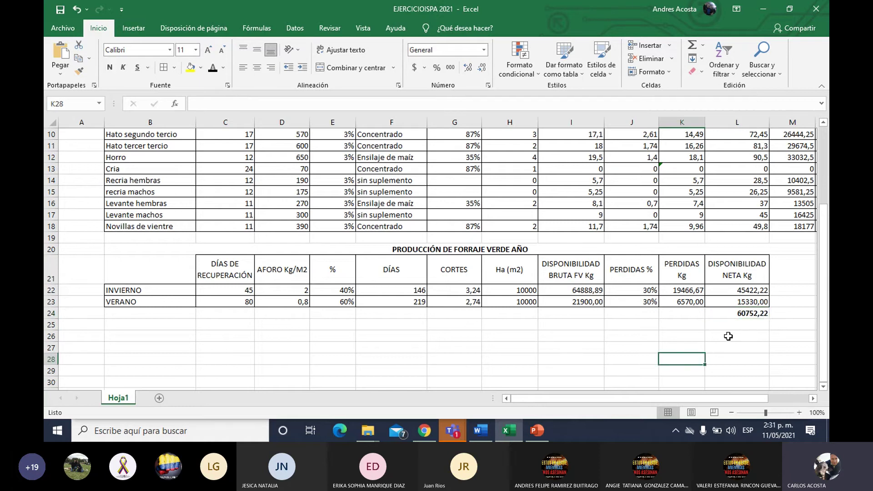
pyautogui.click(741, 315)
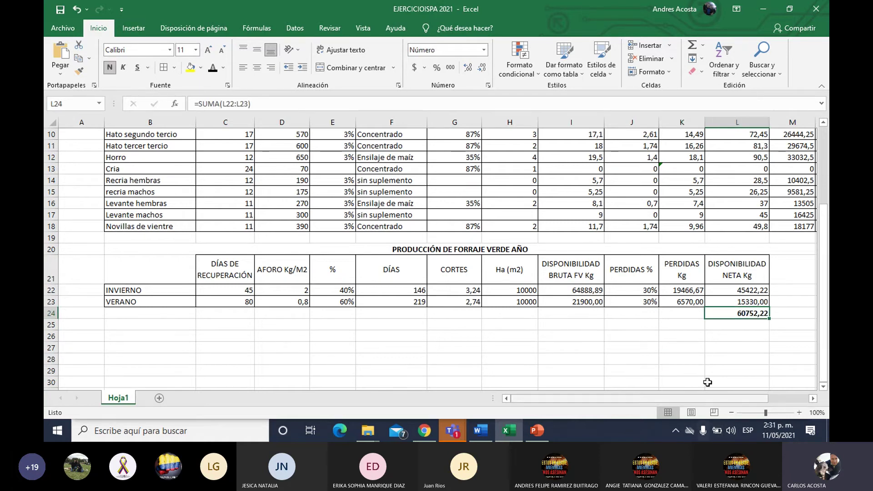
pyautogui.doubleClick(747, 313)
pyautogui.press('Escape')
# Total the DISPONIBILIDAD BRUTA FV Kg values of INVIERNO and VERANO in I24 by summing I22:I23
pyautogui.moveTo(586, 290); pyautogui.dragTo(587, 304)
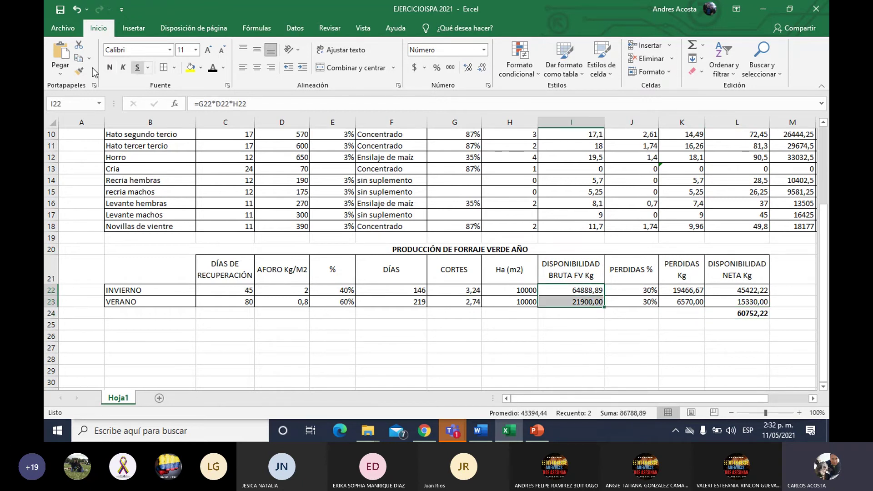
pyautogui.click(692, 47)
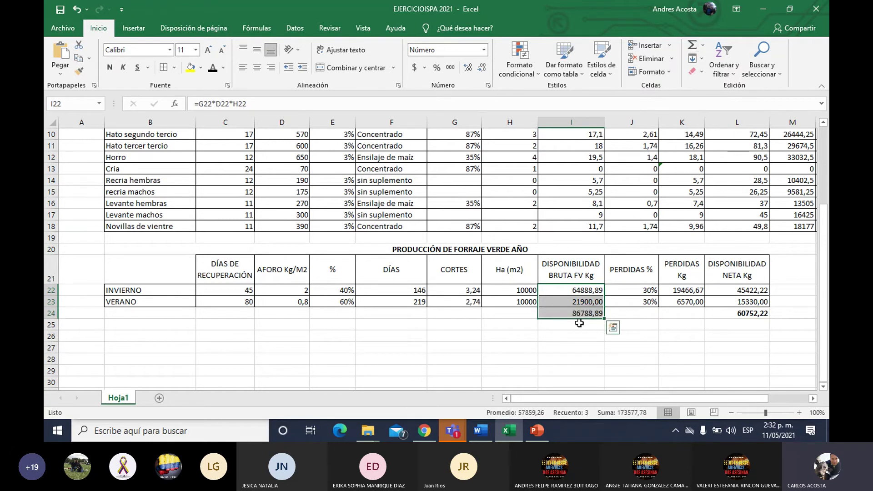
pyautogui.click(579, 313)
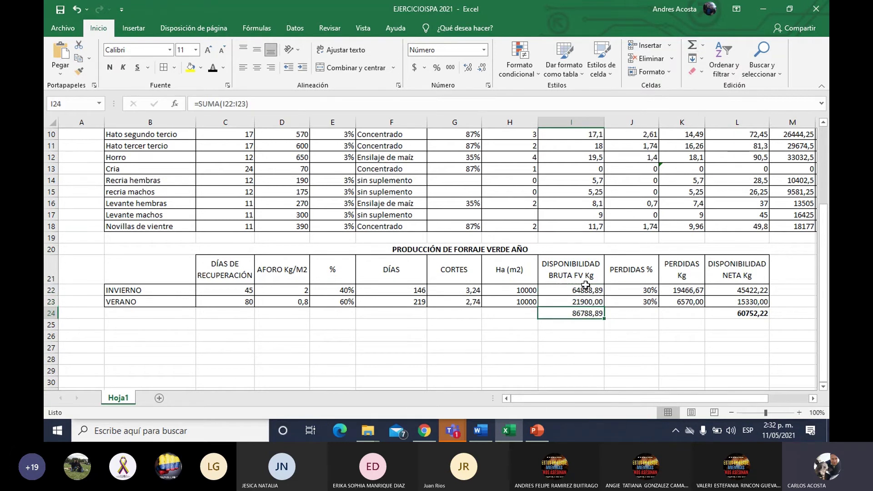
# Copy VERANO's PERDIDAS % value from J23 into J24
pyautogui.click(616, 317)
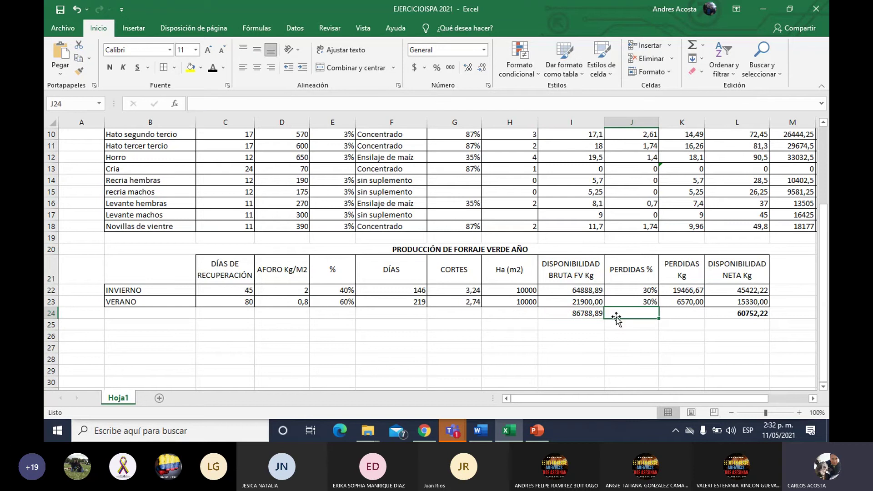
pyautogui.click(628, 304)
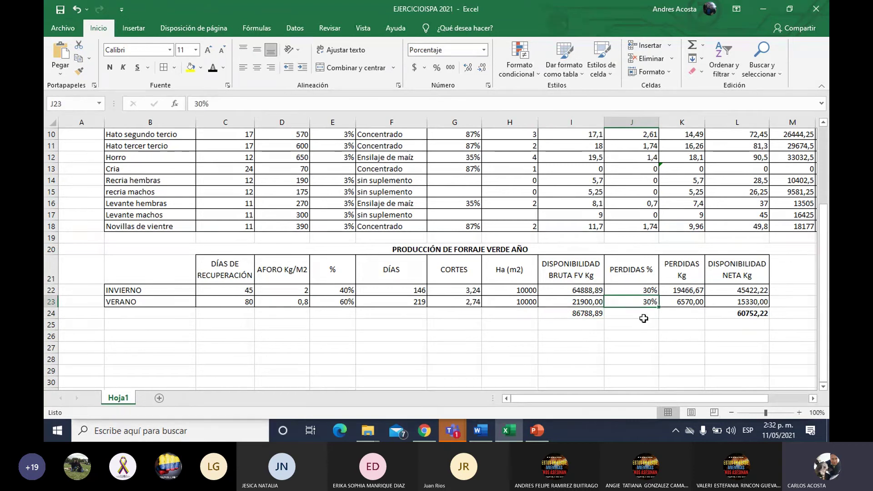
pyautogui.hotkey('ctrl', 'c')
pyautogui.click(644, 318)
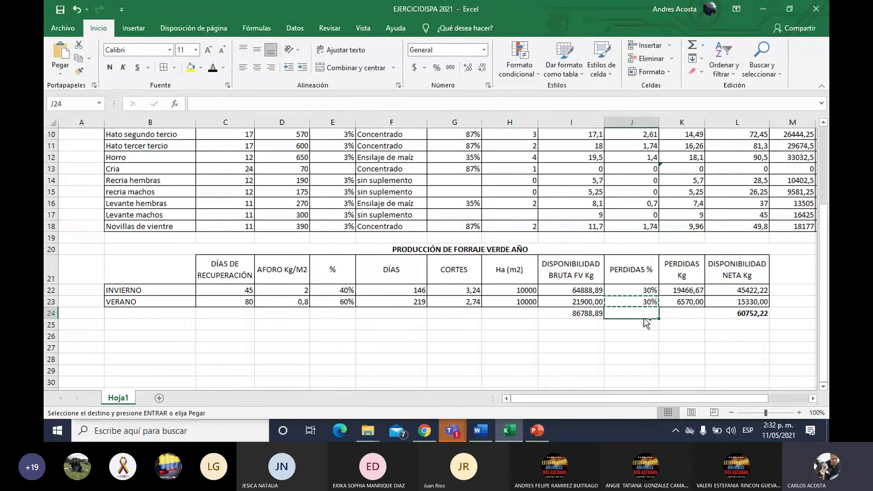
pyautogui.hotkey('ctrl', 'v')
pyautogui.press('Right')
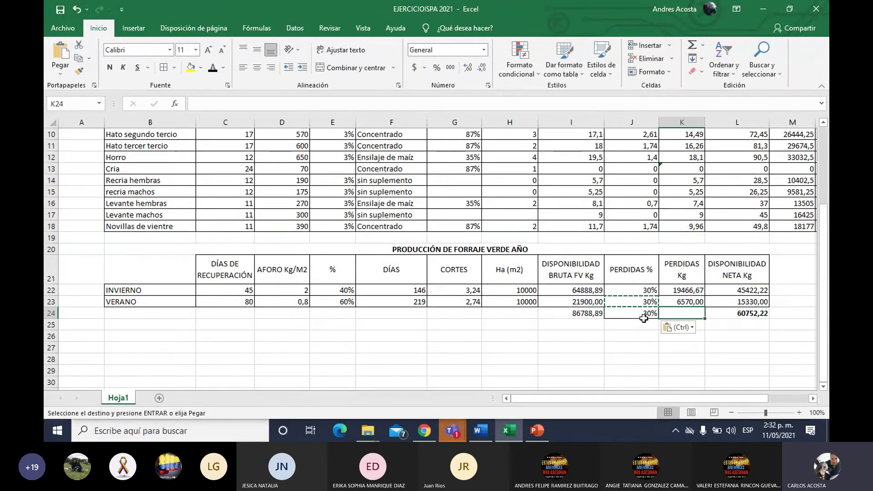
pyautogui.press('Down')
pyautogui.press('Down')
pyautogui.press('Down')
pyautogui.press('Down')
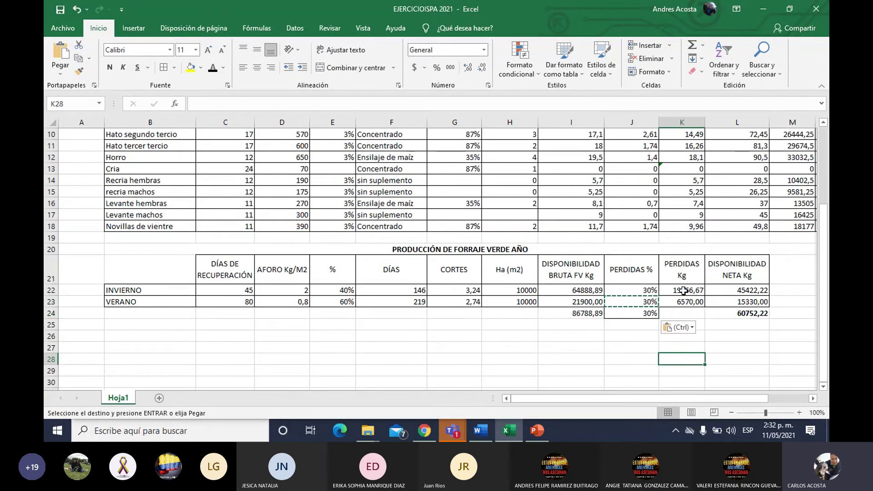
# Fill the PERDIDAS Kg formula from K23 down into K24
pyautogui.click(688, 308)
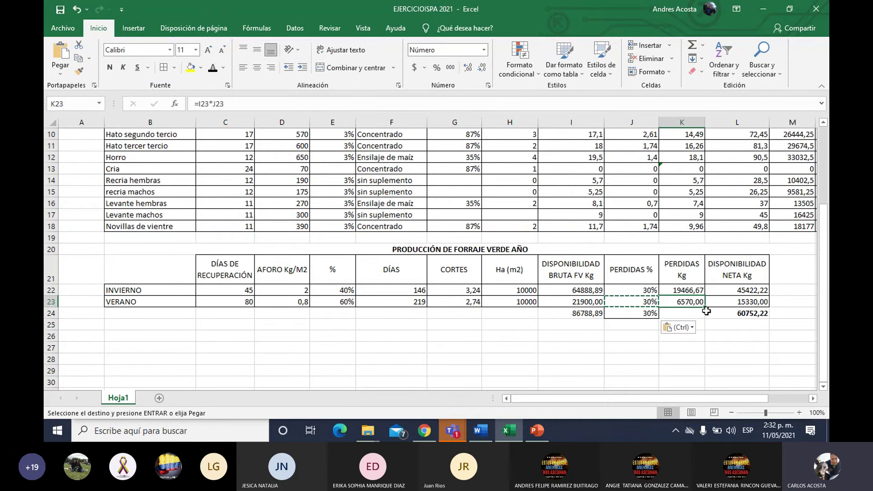
pyautogui.moveTo(707, 306); pyautogui.dragTo(705, 319)
pyautogui.click(660, 363)
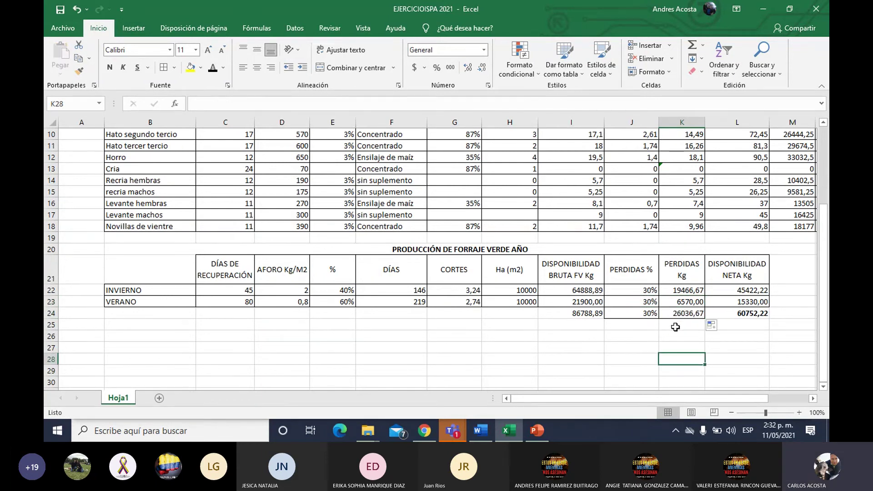
# Cross-check the net availability total by entering =I24-K24 in K25
pyautogui.click(677, 325)
pyautogui.write('=')
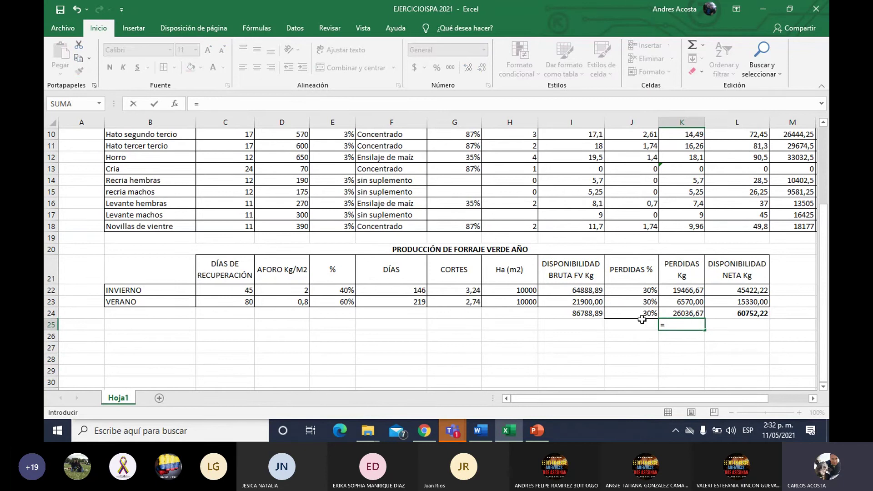
pyautogui.click(587, 315)
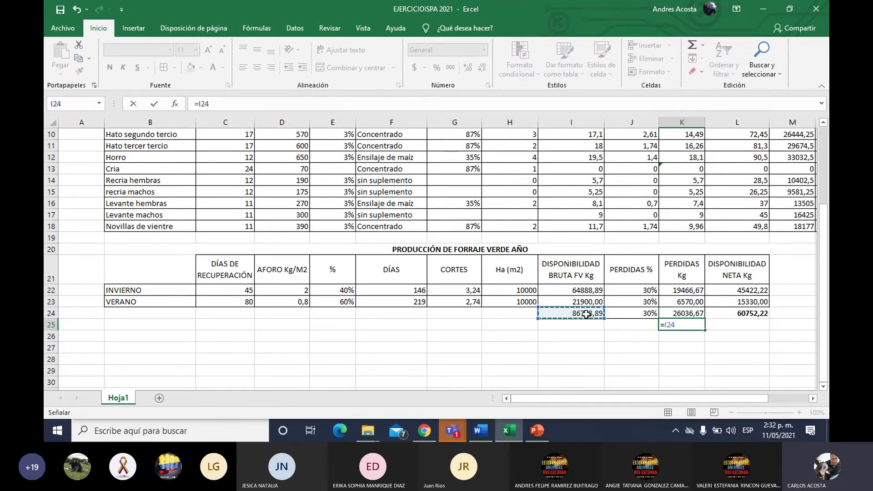
pyautogui.write('-')
pyautogui.click(682, 314)
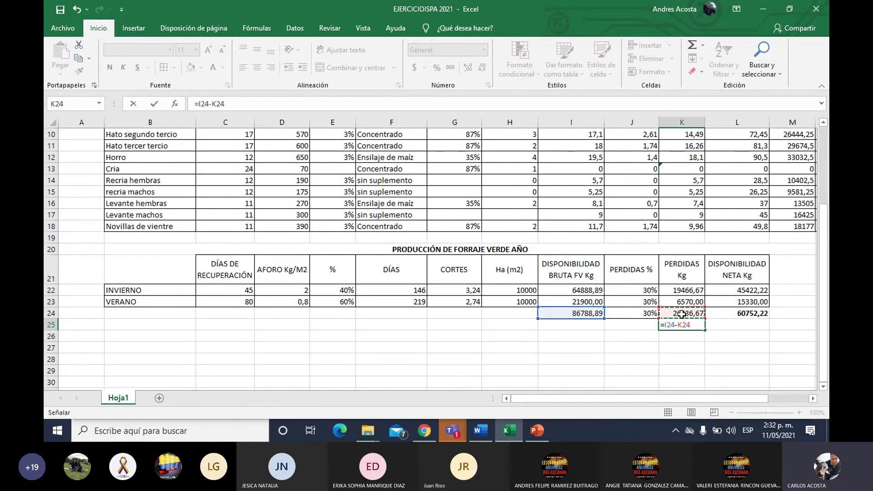
pyautogui.press('Return')
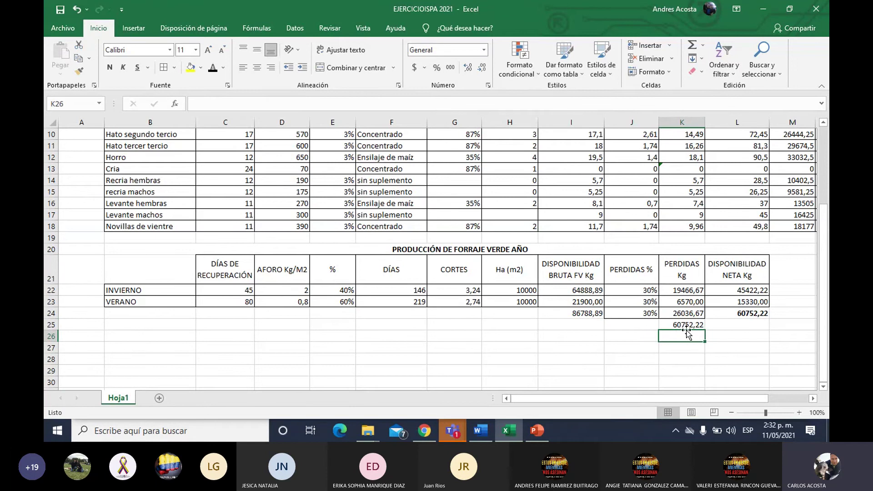
pyautogui.click(687, 325)
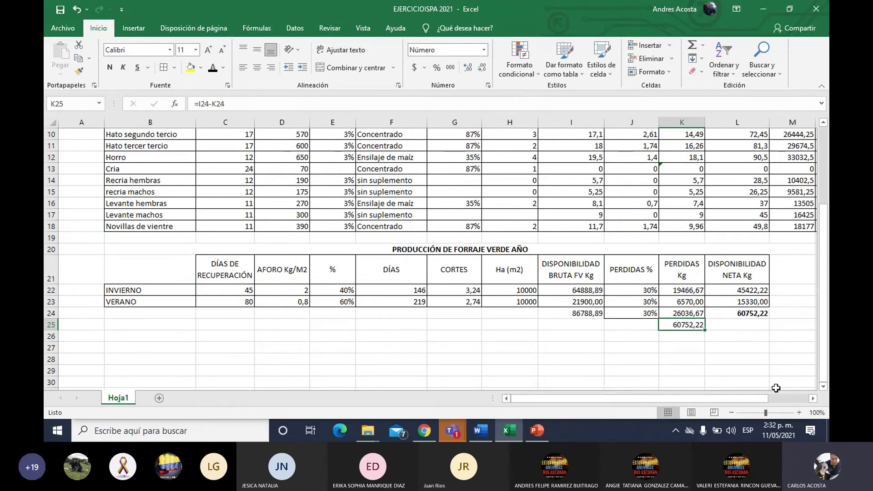
# Make the cross-check result in K25 bold
pyautogui.moveTo(705, 326); pyautogui.dragTo(684, 325)
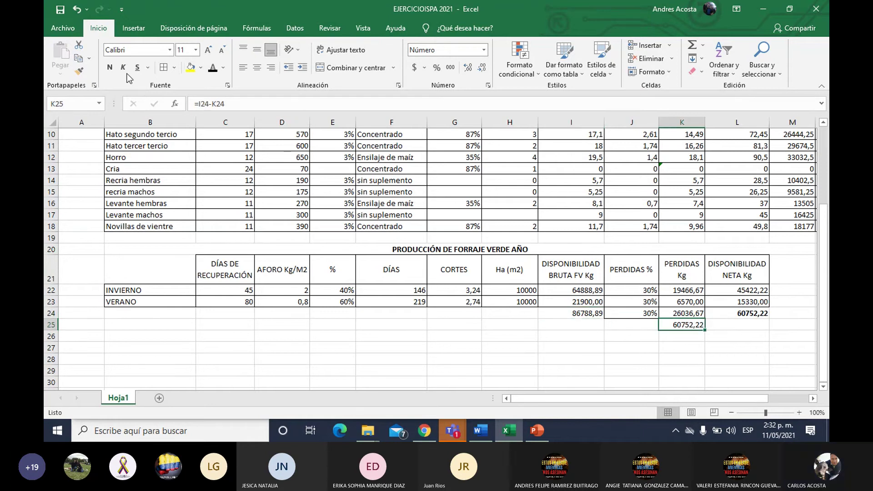
pyautogui.click(110, 68)
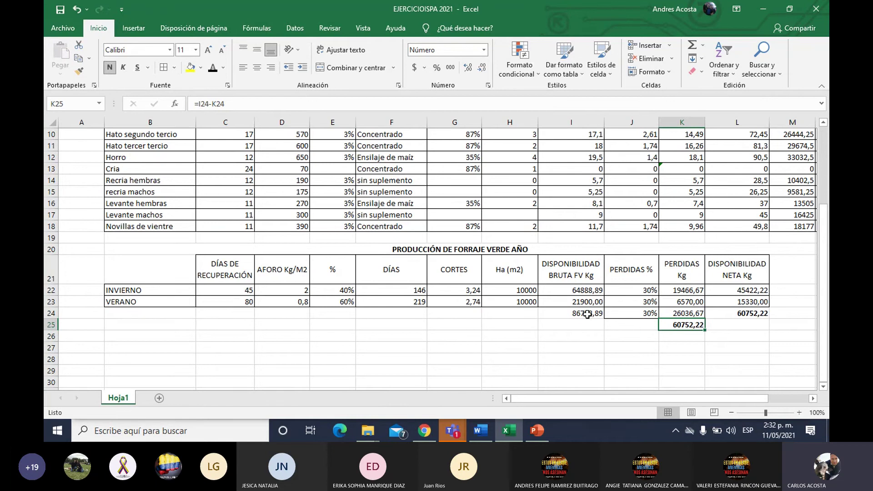
pyautogui.moveTo(582, 314); pyautogui.dragTo(687, 318)
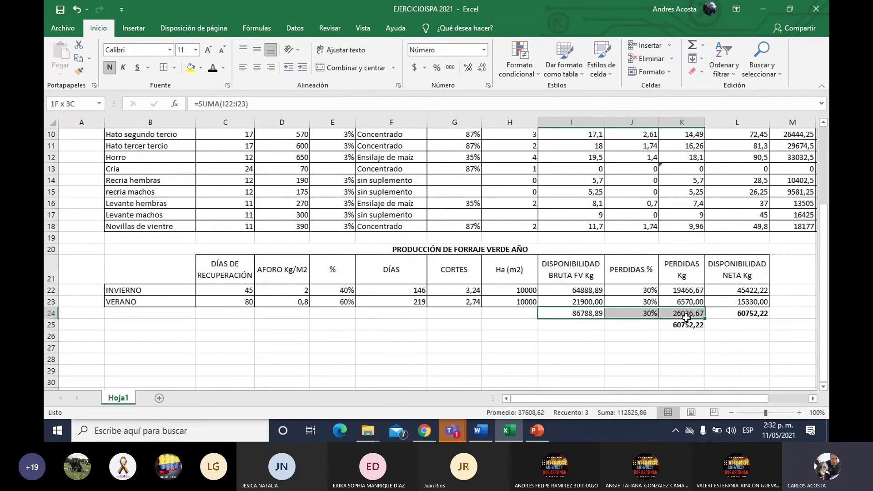
pyautogui.click(828, 439)
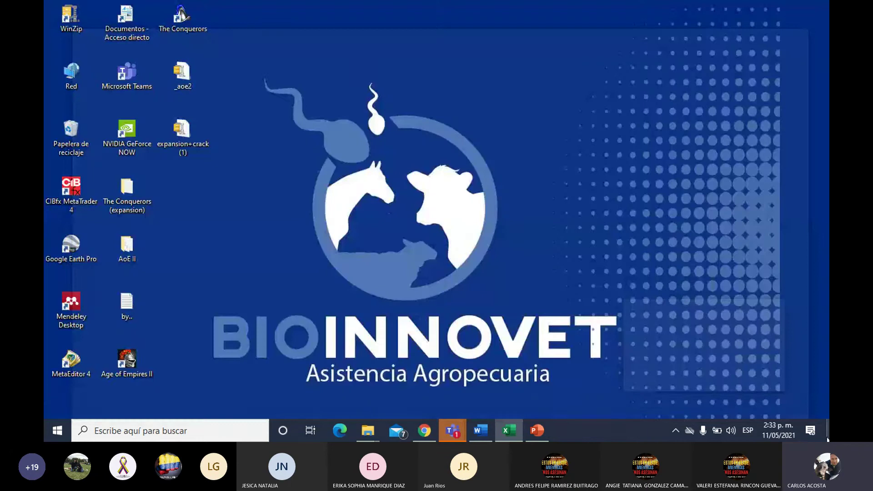
pyautogui.click(828, 439)
# Undo the cross-check entries in I24, J24, K24 and K25, including the bold formatting, keeping the total in L24
pyautogui.hotkey('ctrl', 'z')
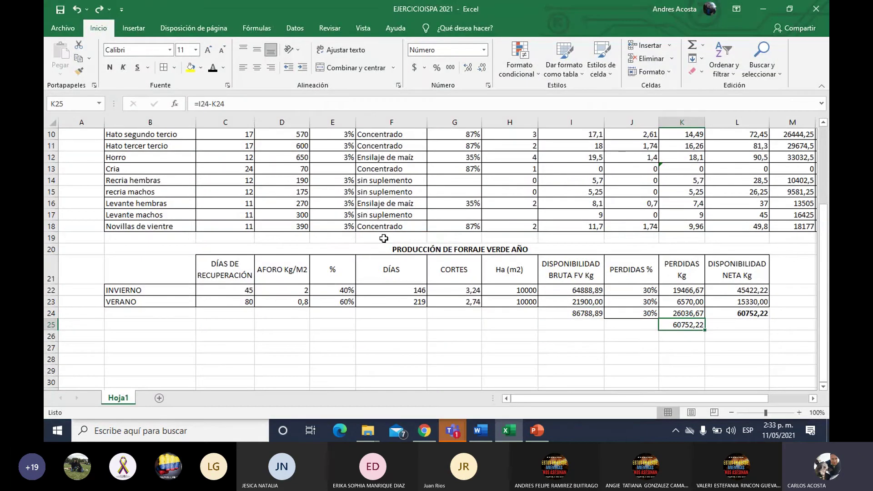
pyautogui.click(497, 333)
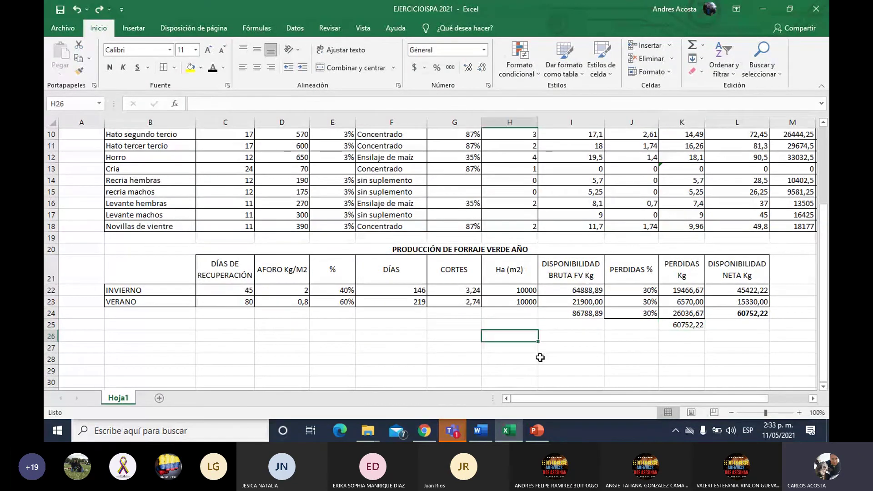
pyautogui.hotkey('ctrl', 'z')
pyautogui.hotkey('ctrl', 'z')
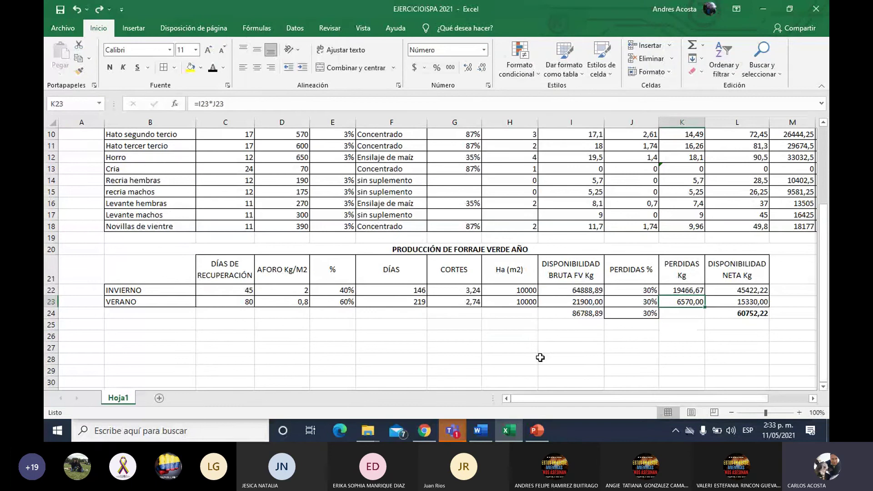
pyautogui.hotkey('ctrl', 'z')
pyautogui.hotkey('ctrl', 'z')
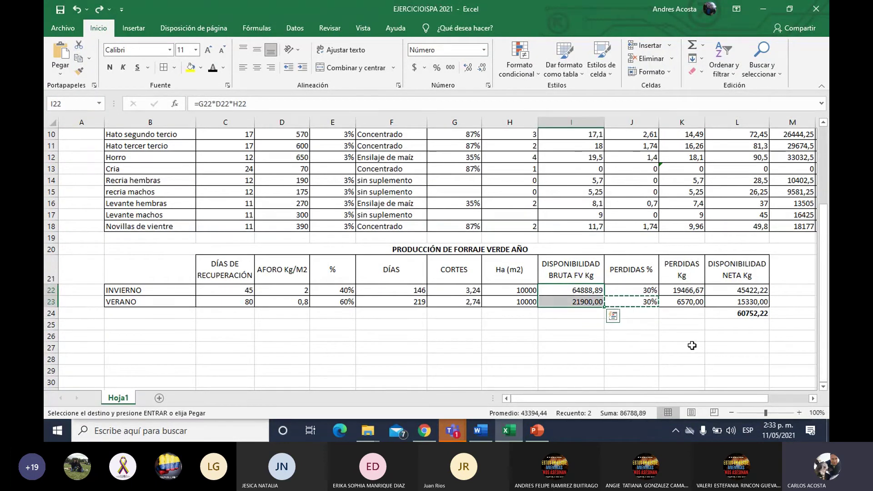
# Add borders around the net availability total in L24
pyautogui.click(752, 314)
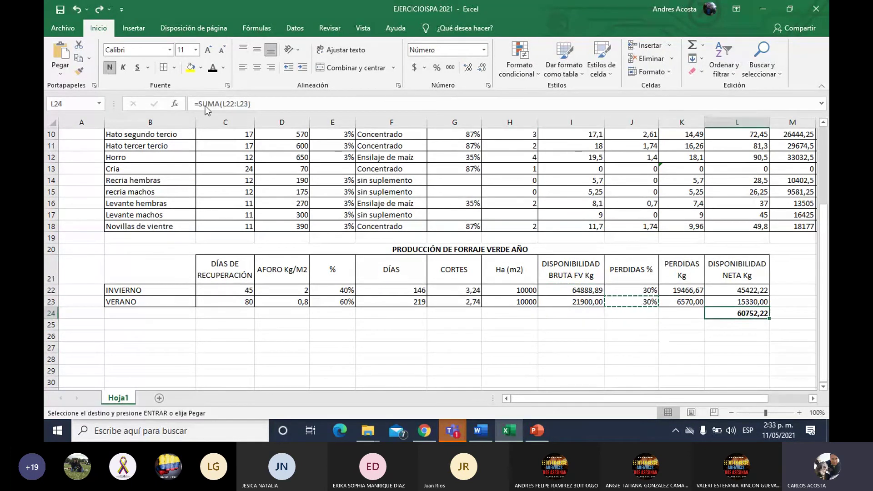
pyautogui.press('Escape')
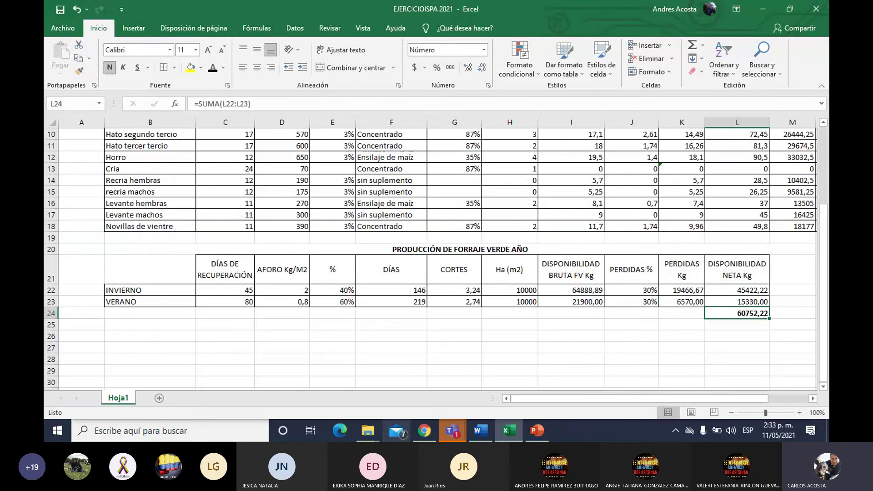
pyautogui.click(499, 353)
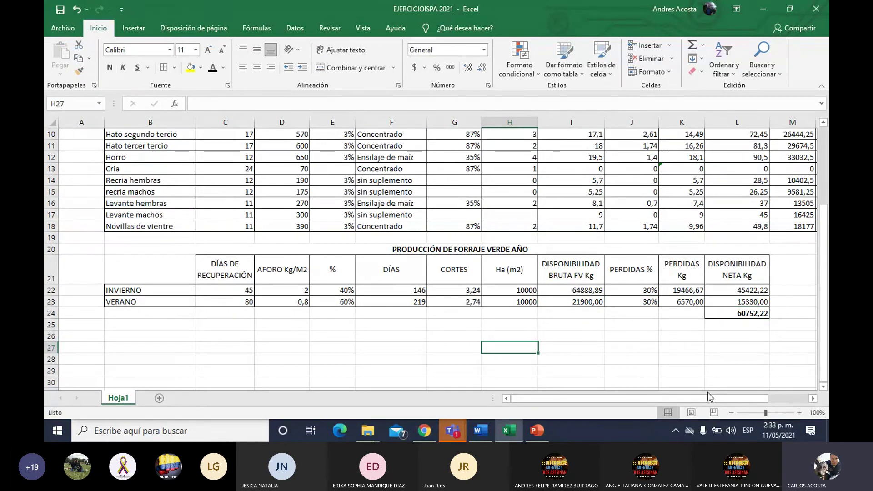
pyautogui.moveTo(707, 393); pyautogui.dragTo(801, 395)
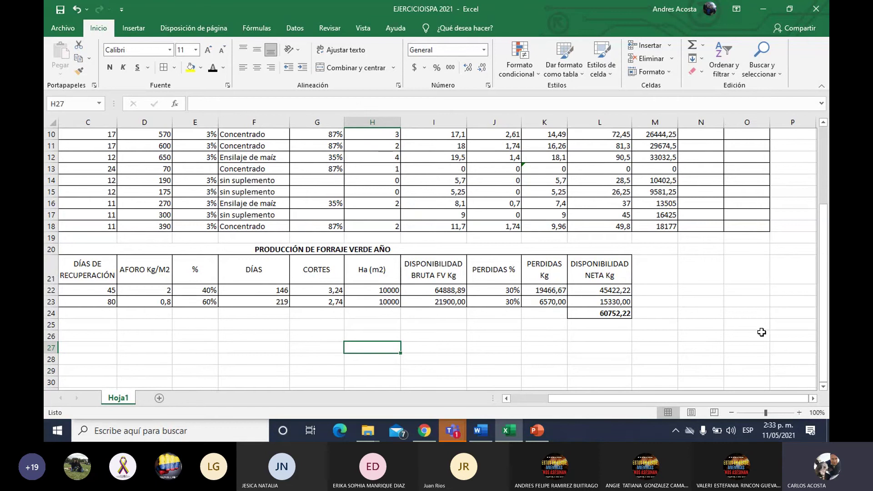
pyautogui.scroll(3, 751, 319)
pyautogui.scroll(-2, 751, 316)
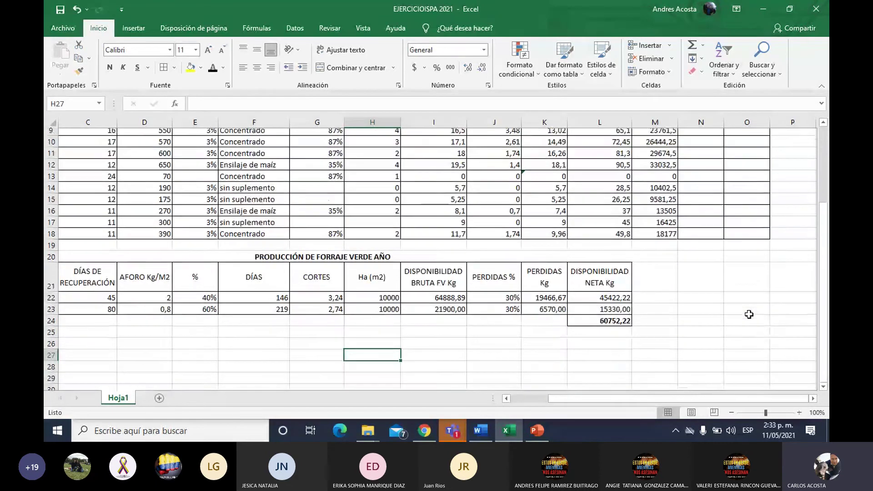
# Calculate the carrying capacity for the first herd group by entering =L24/M9 in N9
pyautogui.scroll(1, 751, 317)
pyautogui.click(709, 180)
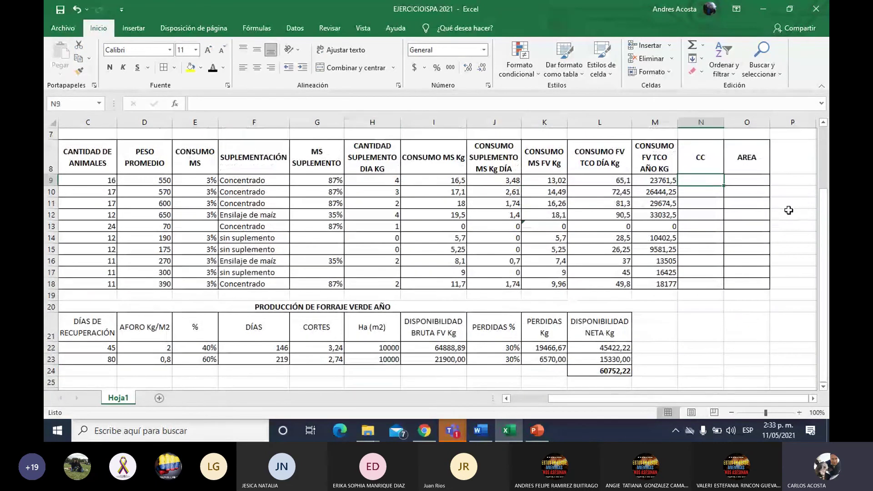
pyautogui.write('=')
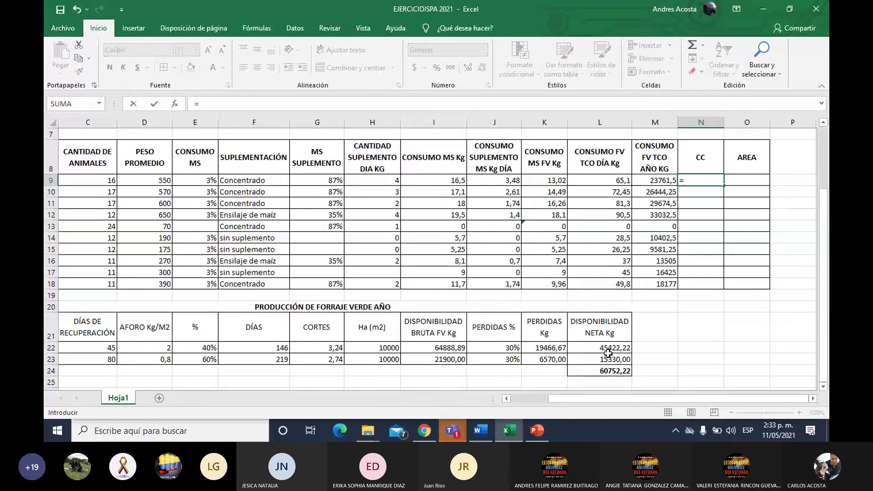
pyautogui.click(608, 372)
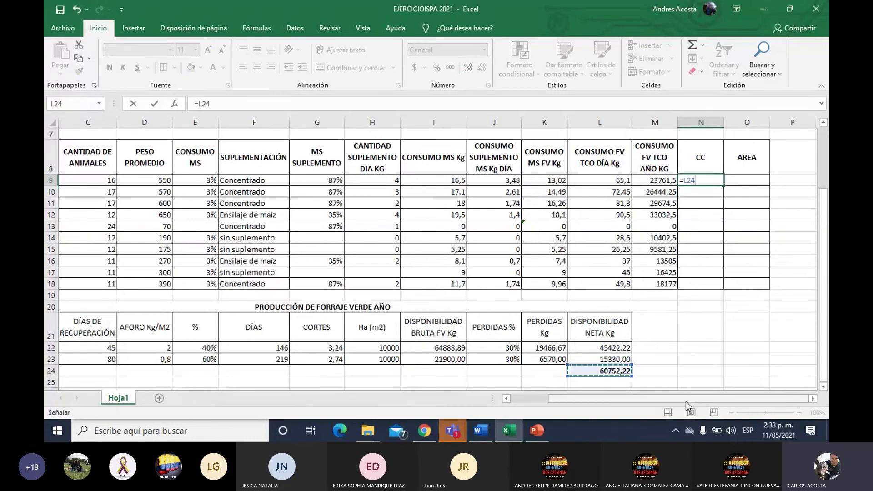
pyautogui.write('/')
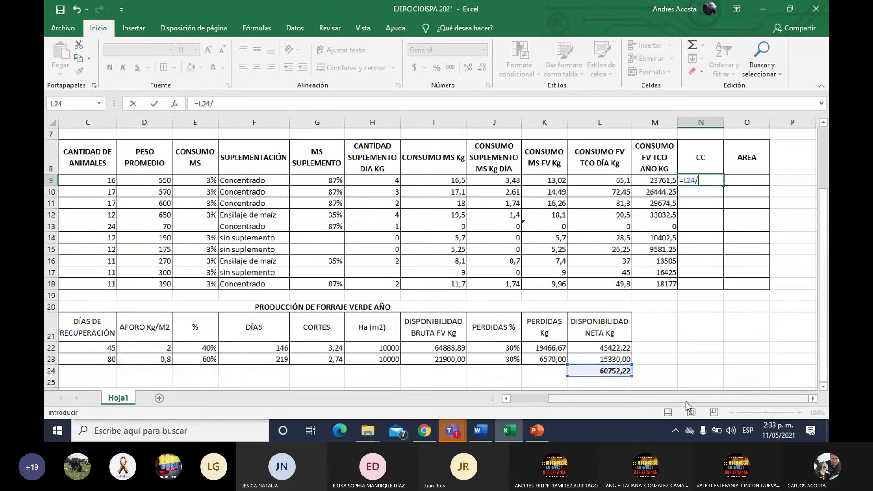
pyautogui.click(657, 181)
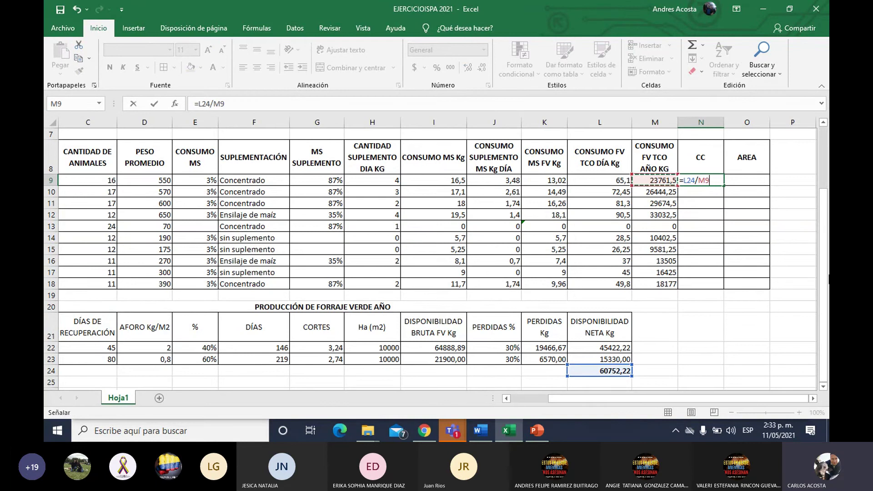
pyautogui.press('Return')
# Make the net availability reference absolute in N9 so the formula reads =$L$24/M9
pyautogui.click(716, 184)
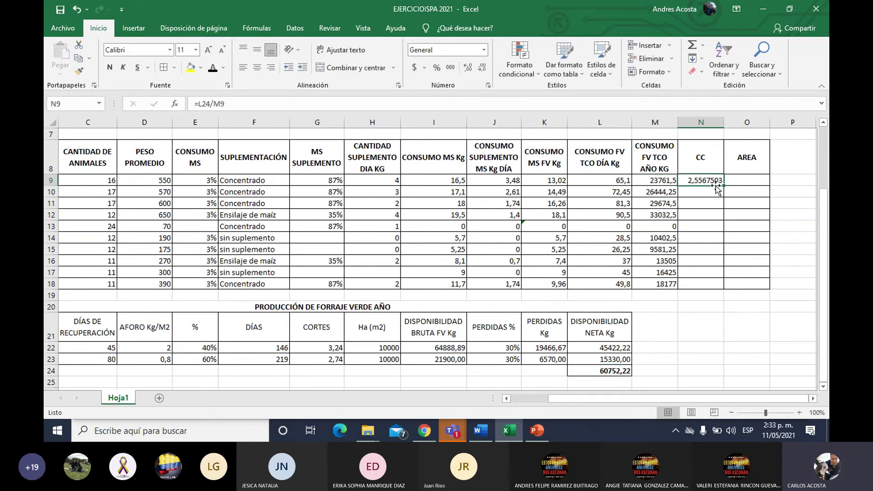
pyautogui.moveTo(716, 186); pyautogui.dragTo(603, 371)
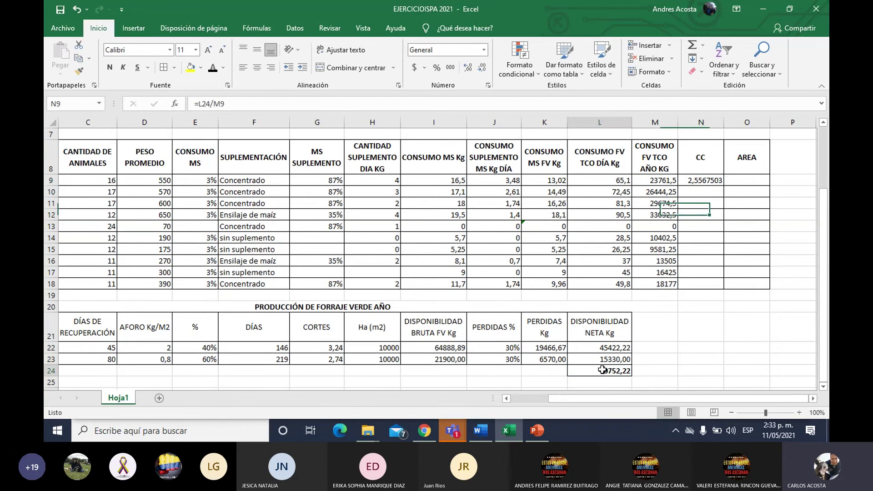
pyautogui.click(603, 371)
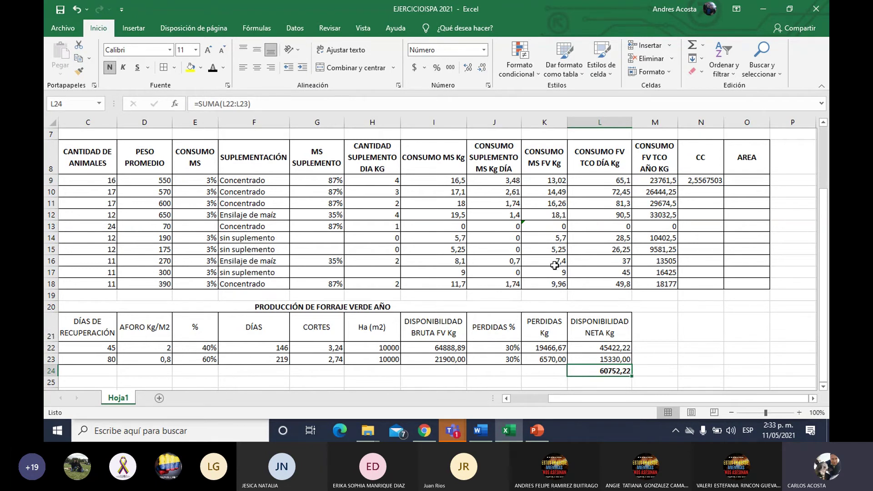
pyautogui.doubleClick(709, 182)
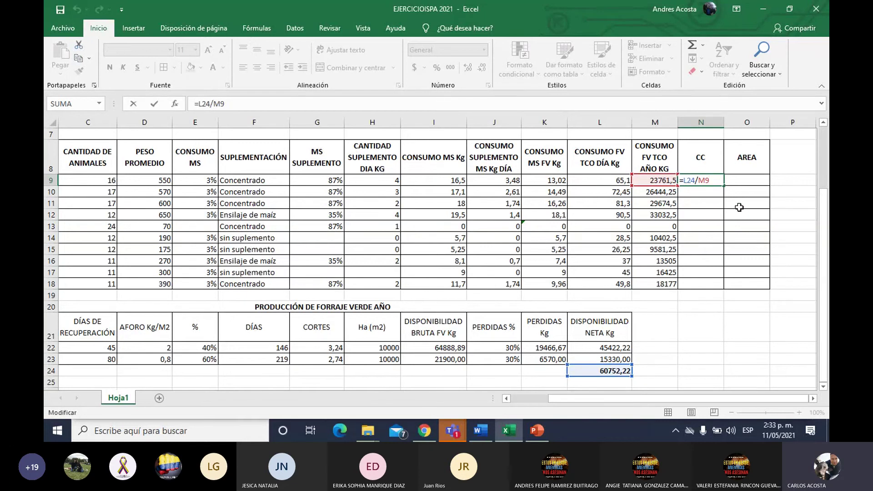
pyautogui.press('F4')
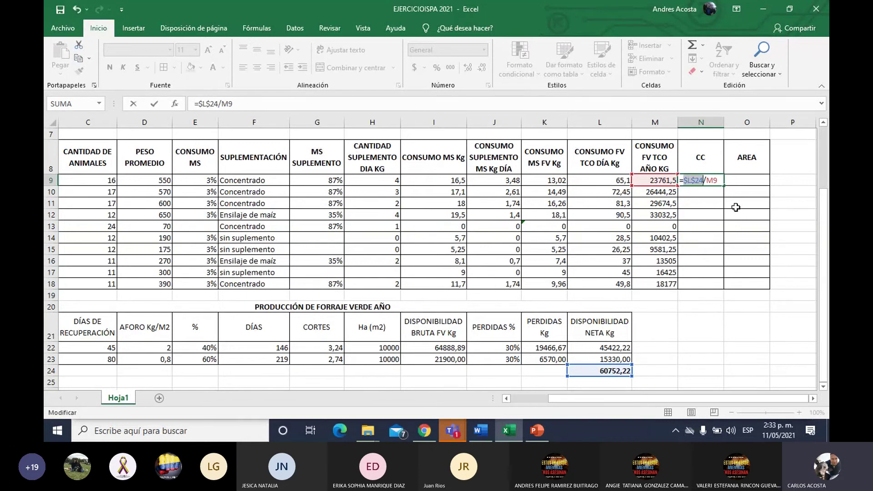
pyautogui.press('Return')
# Fill the carrying capacity formula from N9 down through N18
pyautogui.click(705, 180)
pyautogui.moveTo(724, 185); pyautogui.dragTo(723, 289)
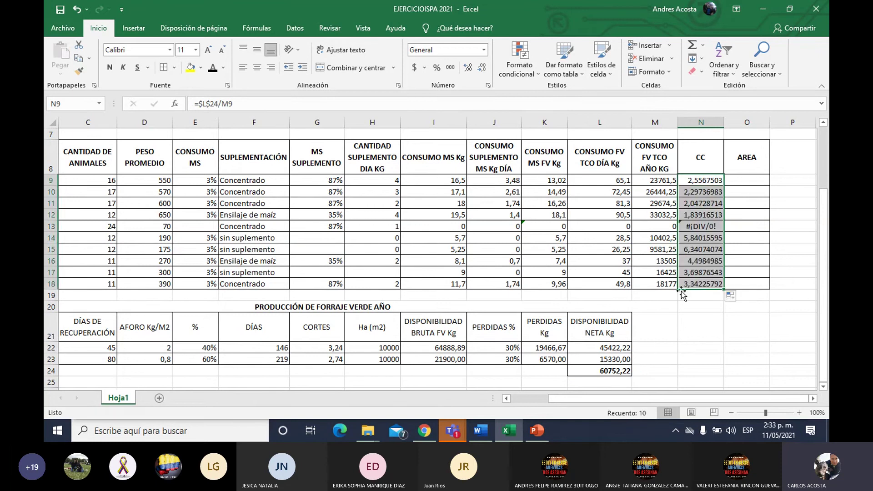
pyautogui.click(687, 330)
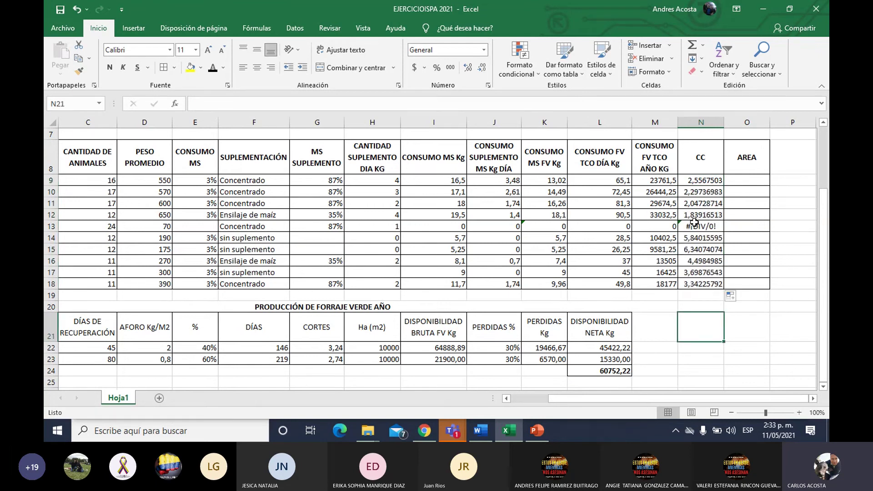
# Replace the Cria group's carrying capacity formula in N13 with 0
pyautogui.click(694, 223)
pyautogui.press('Delete')
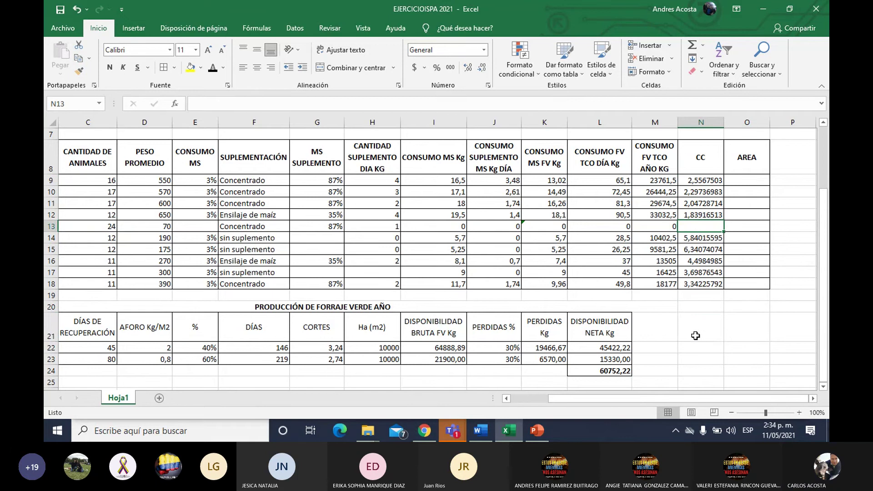
pyautogui.write('0')
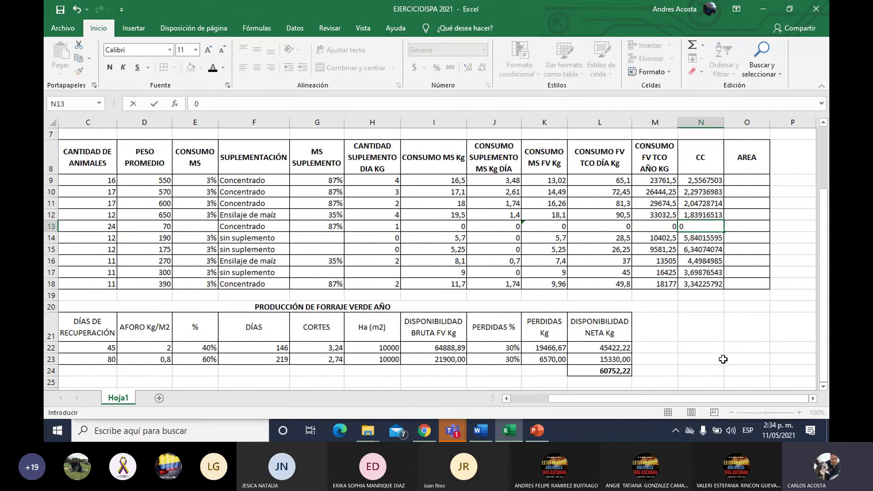
pyautogui.click(721, 359)
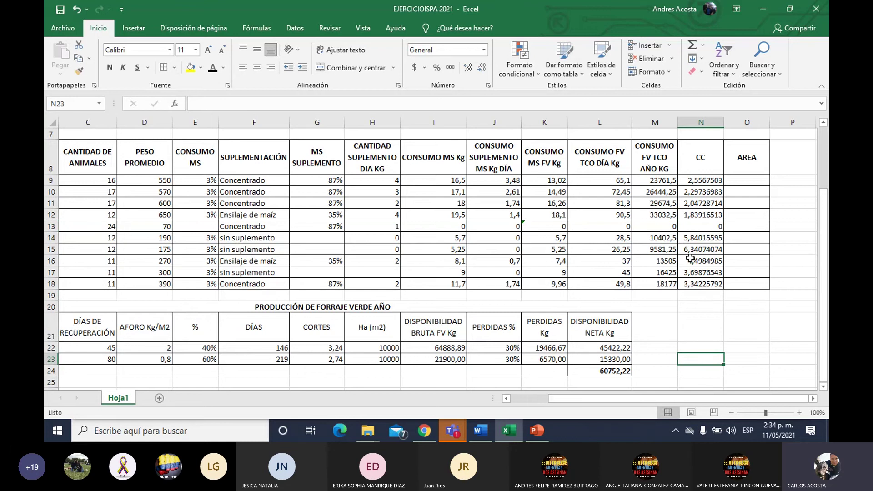
# Format the carrying capacity values in N9:N18 to two decimals and center them horizontally
pyautogui.click(691, 181)
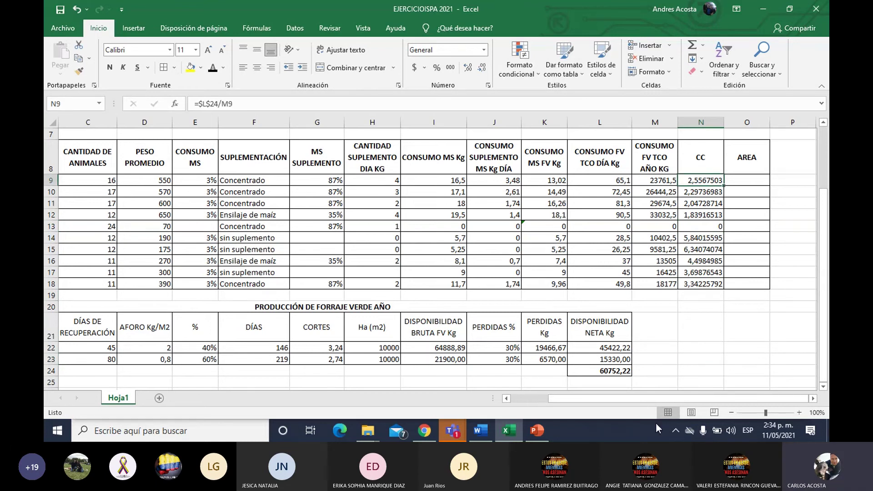
pyautogui.moveTo(689, 180); pyautogui.dragTo(693, 283)
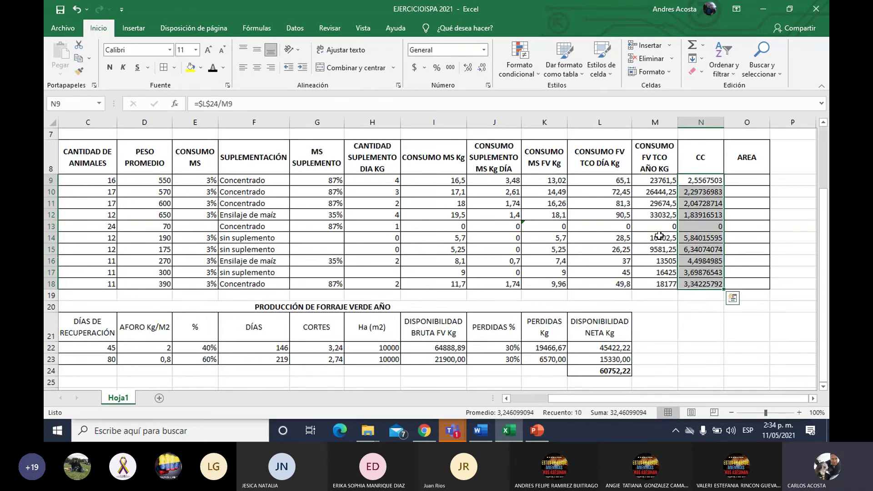
pyautogui.click(482, 68)
pyautogui.click(481, 72)
pyautogui.click(480, 71)
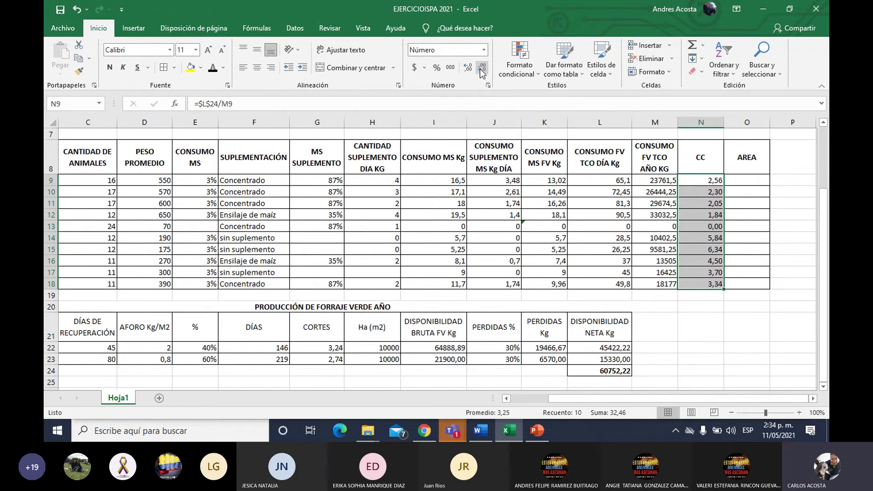
pyautogui.click(257, 68)
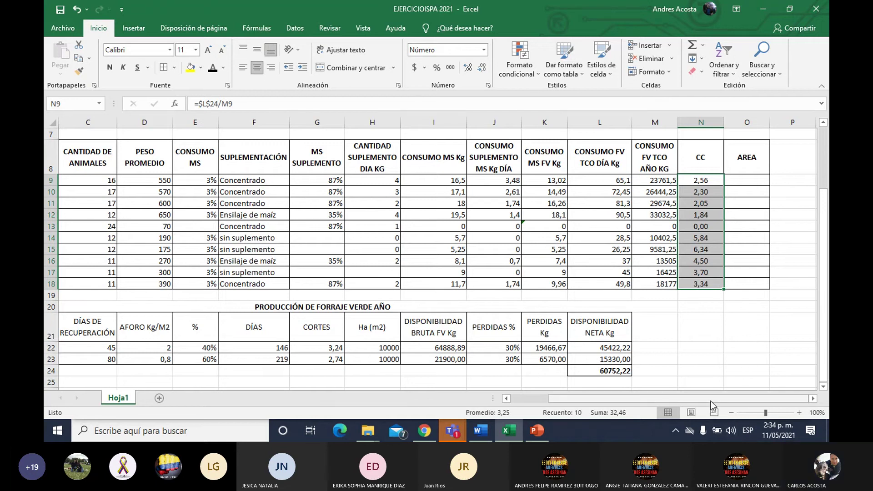
# Review the CC column against the animal classifications, examining the values for Recria hembras and recria machos
pyautogui.hscroll(-2, 711, 401)
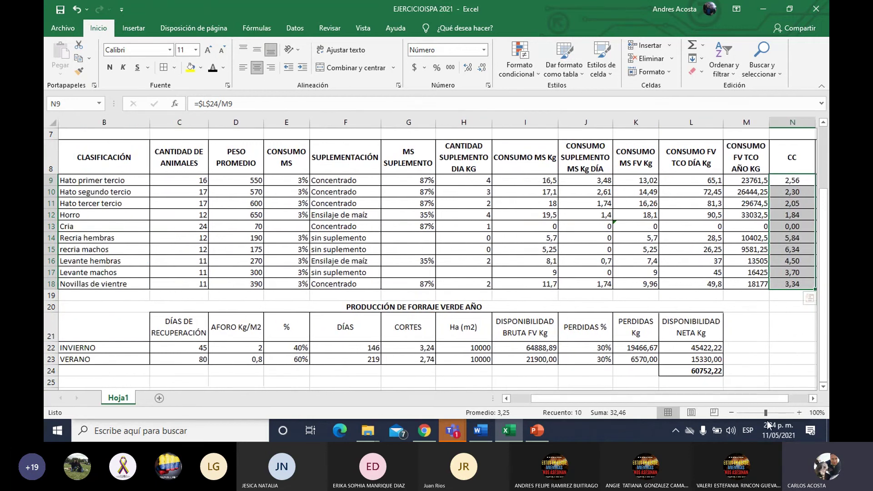
pyautogui.hscroll(2, 760, 400)
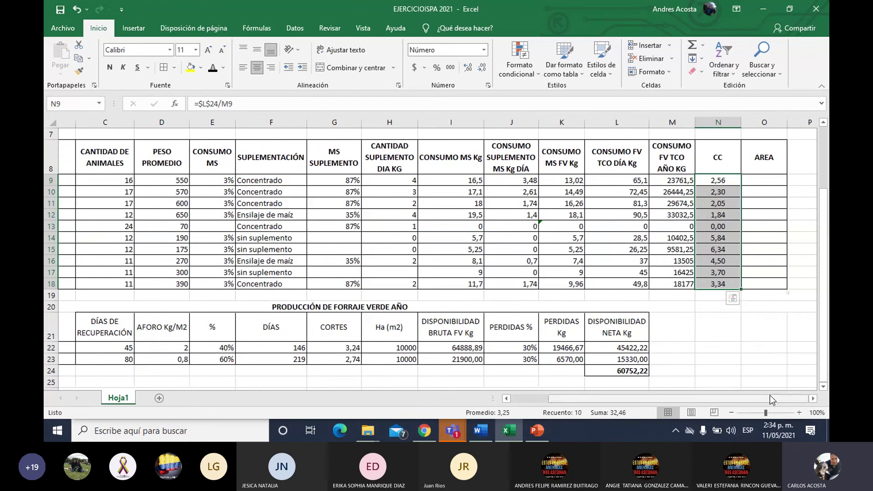
pyautogui.click(711, 180)
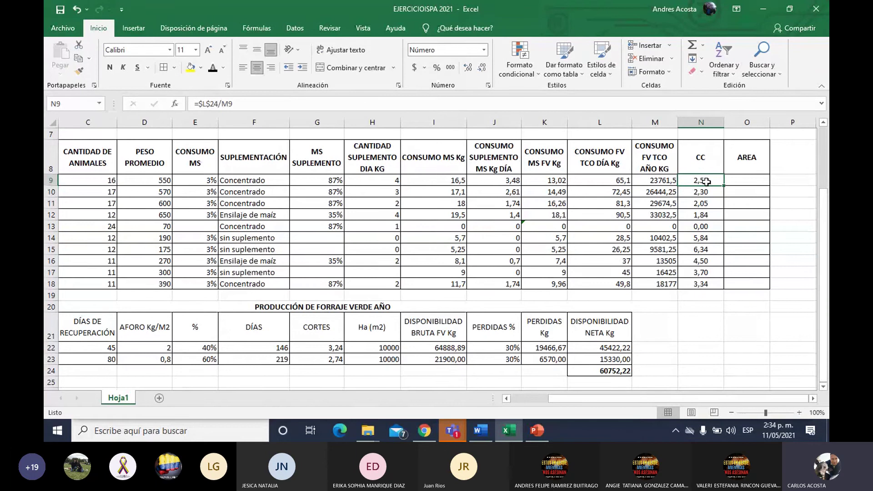
pyautogui.moveTo(706, 181); pyautogui.dragTo(716, 286)
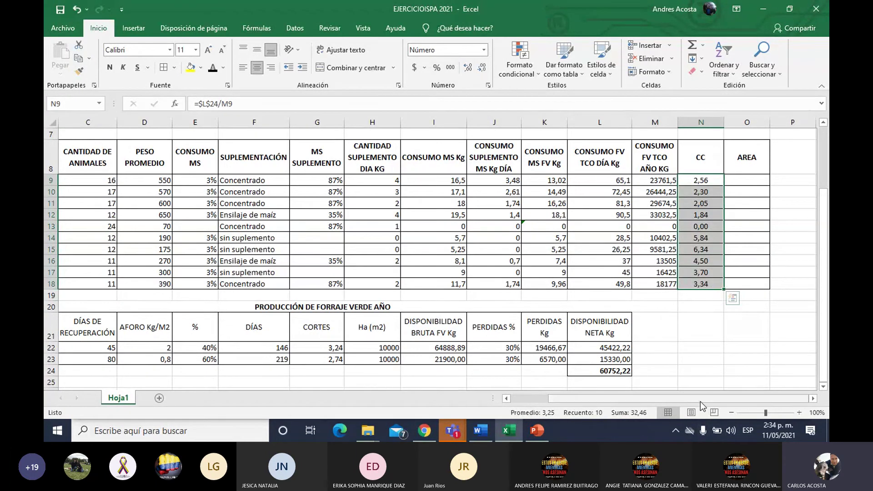
pyautogui.click(703, 238)
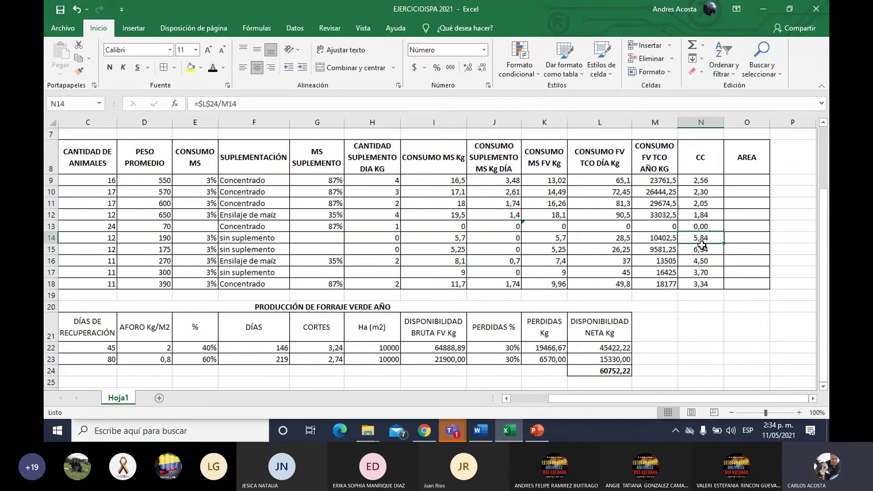
pyautogui.click(710, 250)
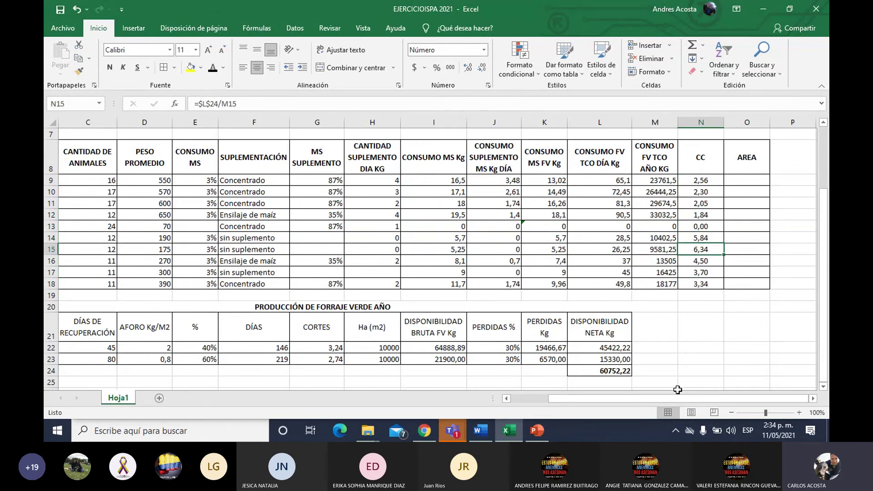
pyautogui.hscroll(-2, 674, 394)
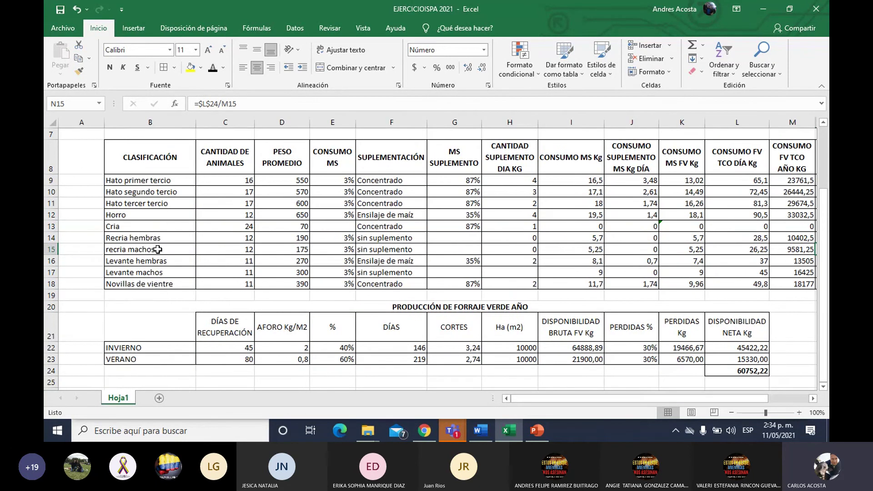
pyautogui.click(157, 249)
pyautogui.click(156, 238)
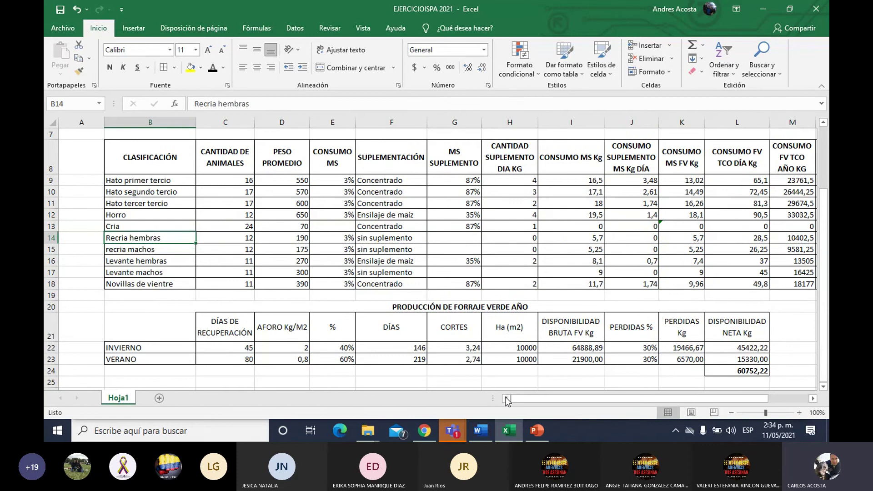
pyautogui.hscroll(2, 505, 384)
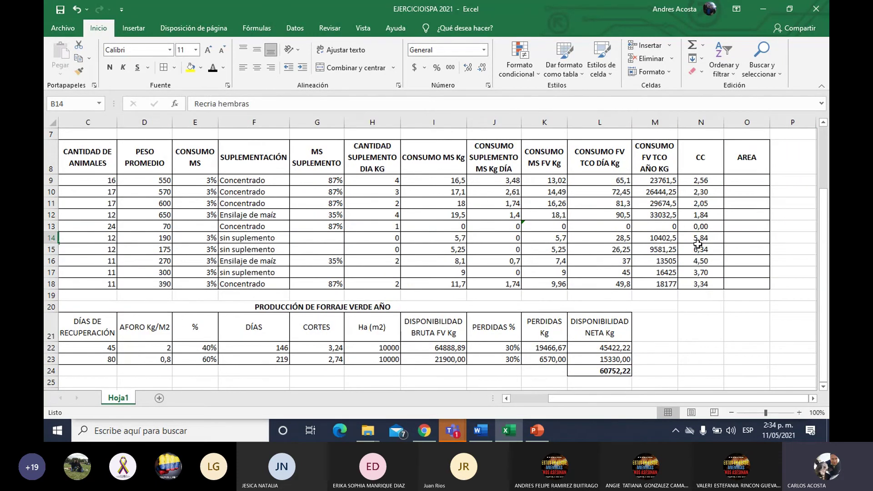
pyautogui.moveTo(698, 242); pyautogui.dragTo(700, 251)
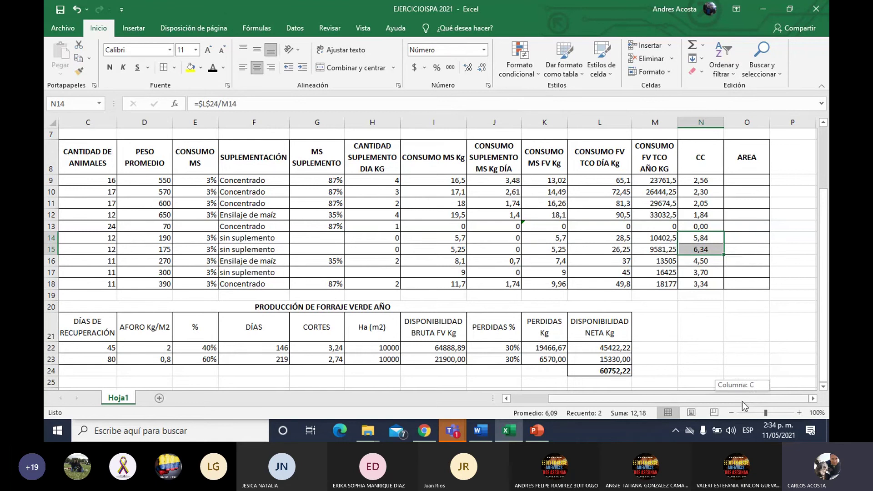
pyautogui.moveTo(742, 402)
pyautogui.mouseDown()
pyautogui.moveTo(694, 403)
pyautogui.moveTo(725, 399)
pyautogui.mouseUp()
# Compare the number of animals in each group with its carrying capacity, focusing on the first three Hato rows
pyautogui.moveTo(796, 181); pyautogui.dragTo(800, 286)
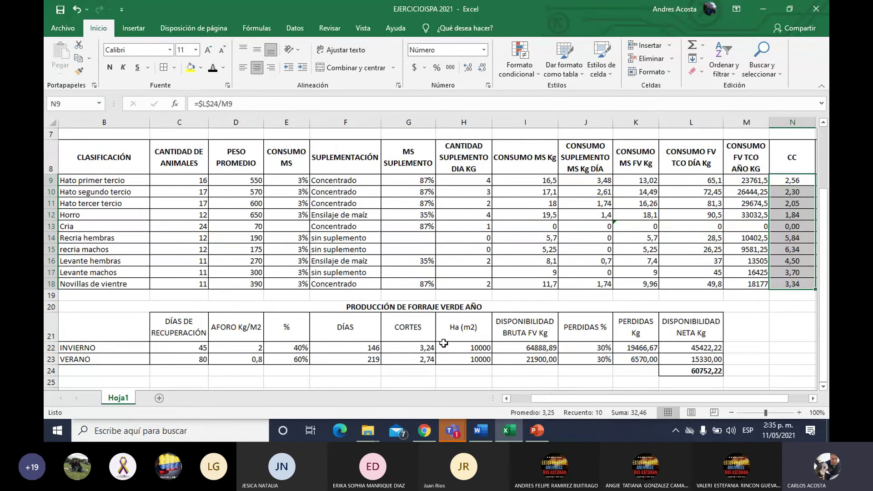
pyautogui.click(165, 180)
pyautogui.moveTo(166, 180); pyautogui.dragTo(182, 296)
pyautogui.click(192, 191)
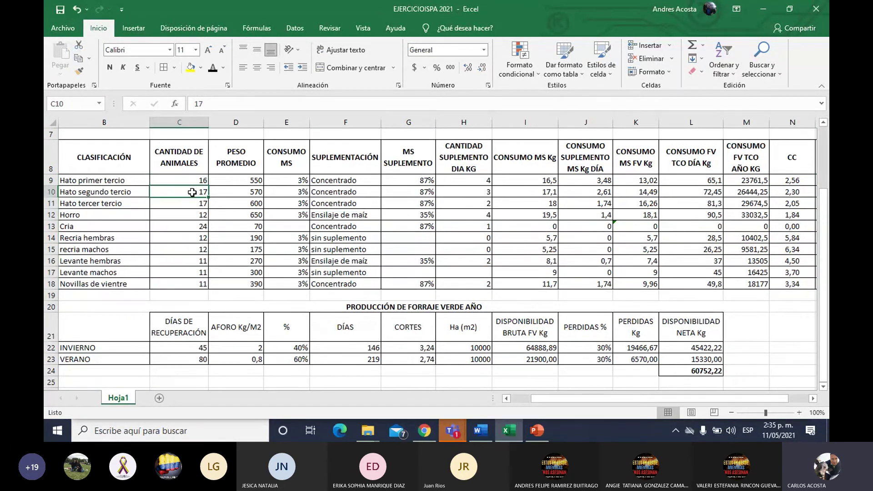
pyautogui.click(186, 207)
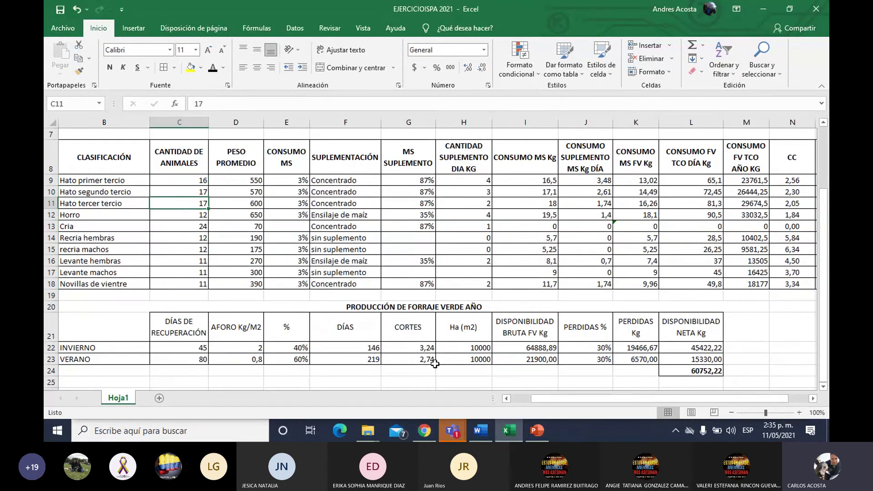
pyautogui.click(780, 183)
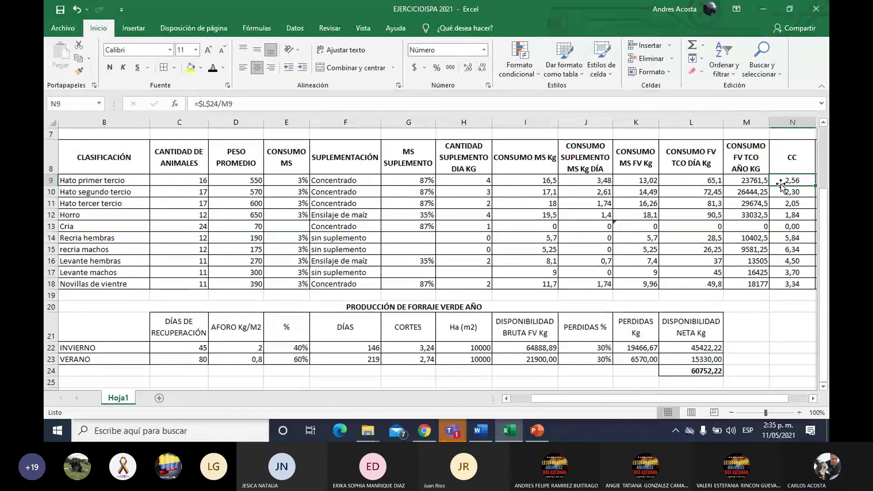
pyautogui.moveTo(157, 184); pyautogui.dragTo(644, 210)
pyautogui.click(806, 192)
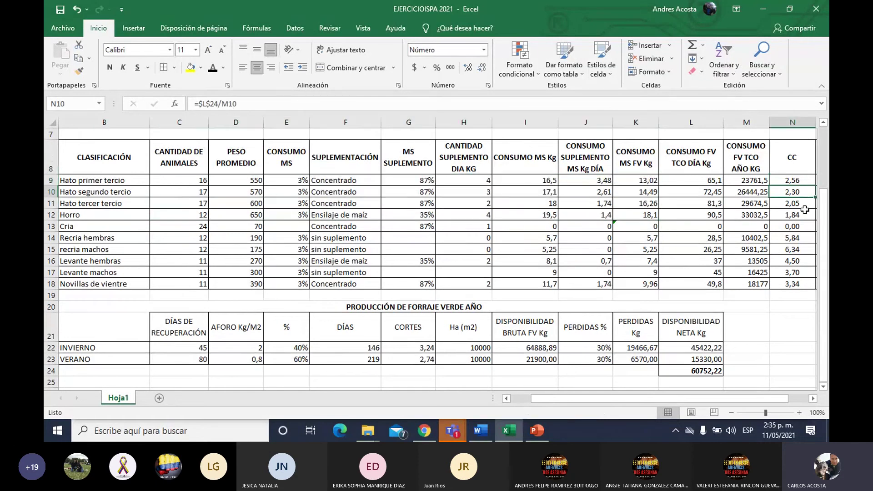
pyautogui.click(805, 205)
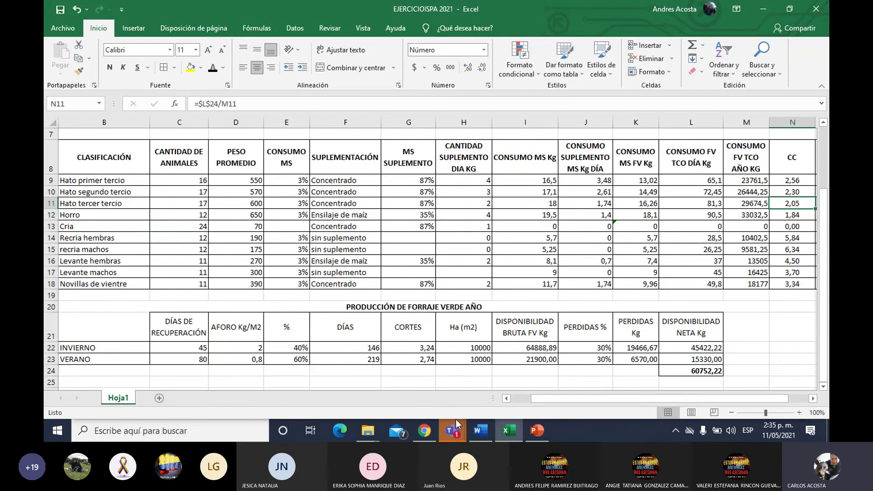
# Compare the animal groups with their CC values and select the empty AREA cell O9 for Hato primer tercio
pyautogui.moveTo(540, 398)
pyautogui.mouseDown()
pyautogui.moveTo(531, 399)
pyautogui.moveTo(556, 398)
pyautogui.mouseUp()
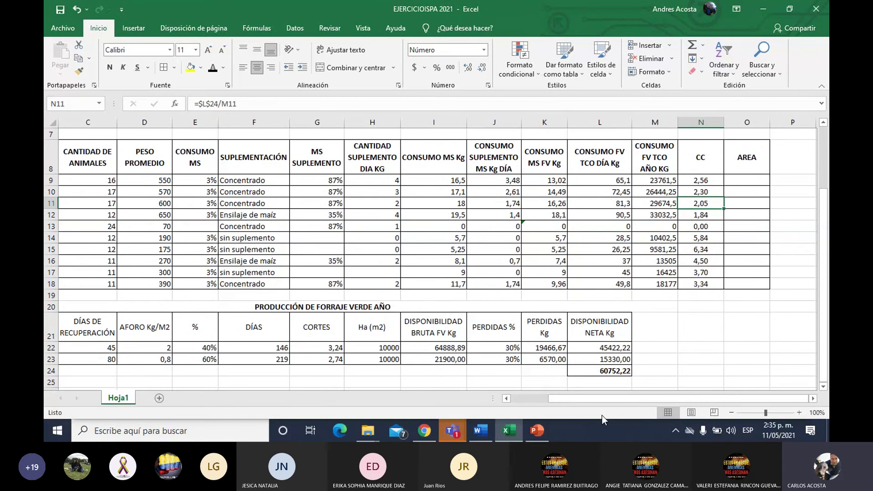
pyautogui.moveTo(588, 399); pyautogui.dragTo(569, 397)
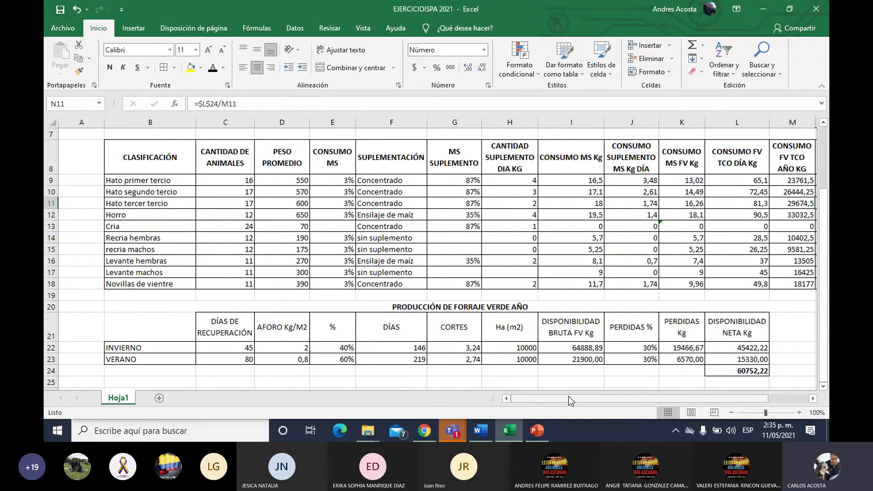
pyautogui.moveTo(568, 397); pyautogui.dragTo(606, 397)
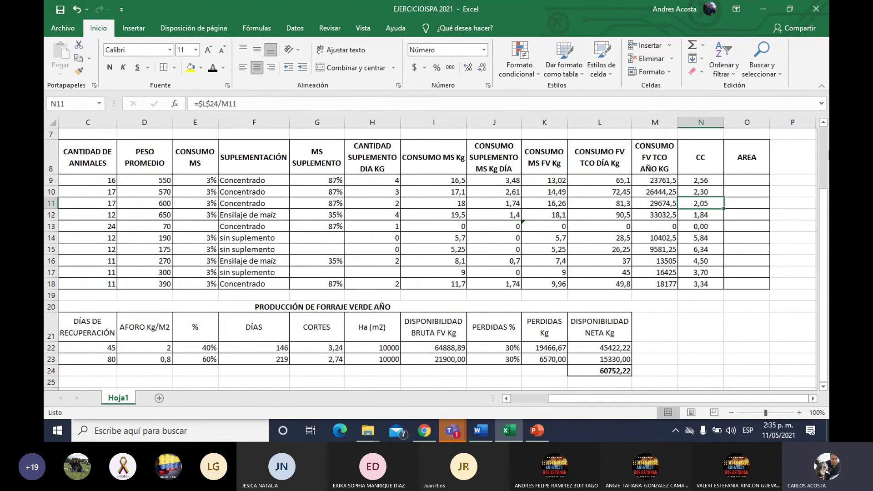
pyautogui.click(747, 181)
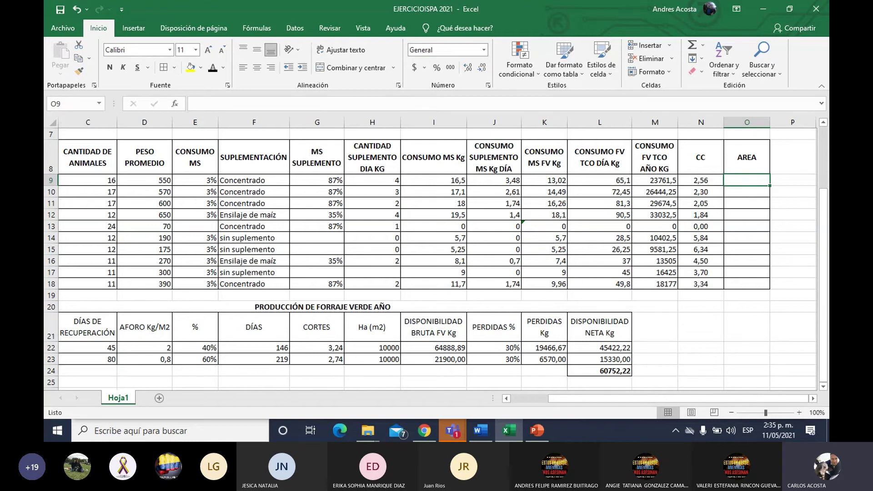
pyautogui.moveTo(727, 399); pyautogui.dragTo(689, 396)
# Examine the blank range B25:L30 below the green forage production table together with the consumption data above it
pyautogui.scroll(-5, 224, 228)
pyautogui.scroll(1, 139, 246)
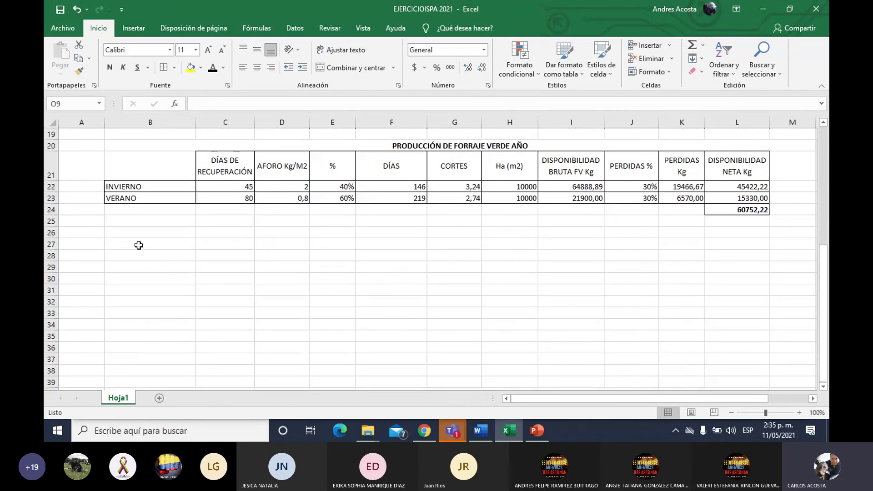
pyautogui.moveTo(128, 224); pyautogui.dragTo(765, 270)
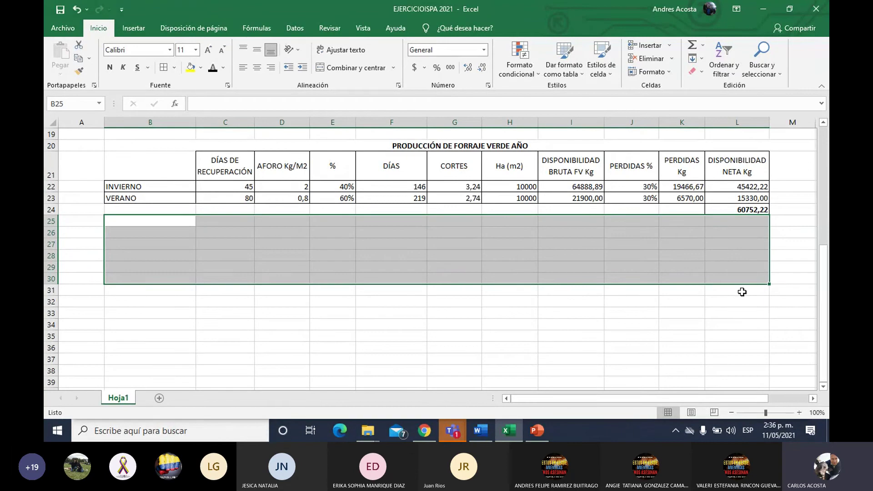
pyautogui.scroll(6, 741, 276)
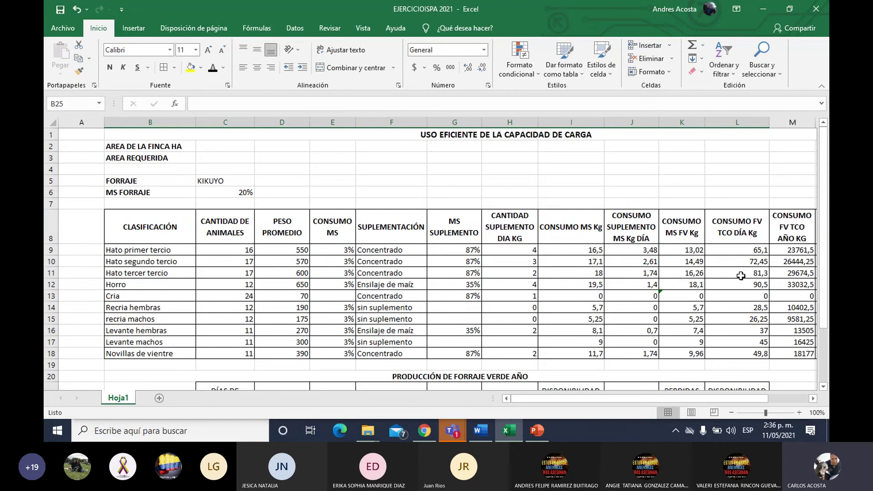
pyautogui.scroll(-4, 536, 377)
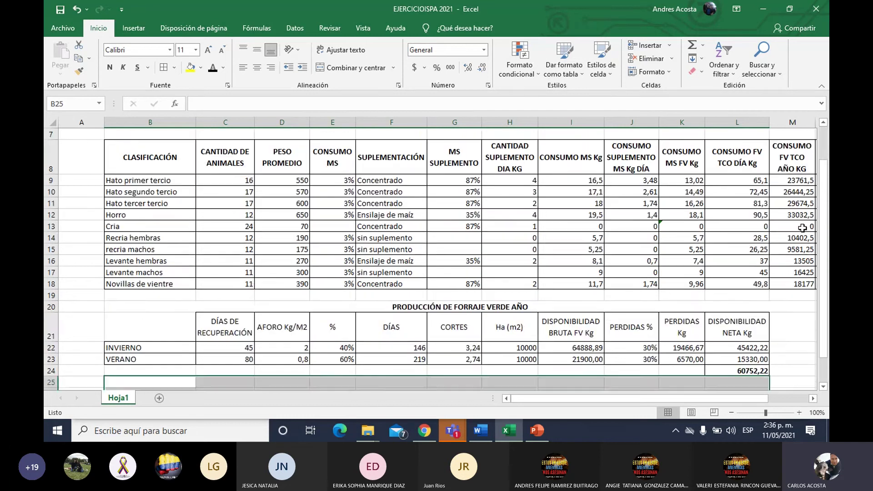
pyautogui.hscroll(2, 536, 377)
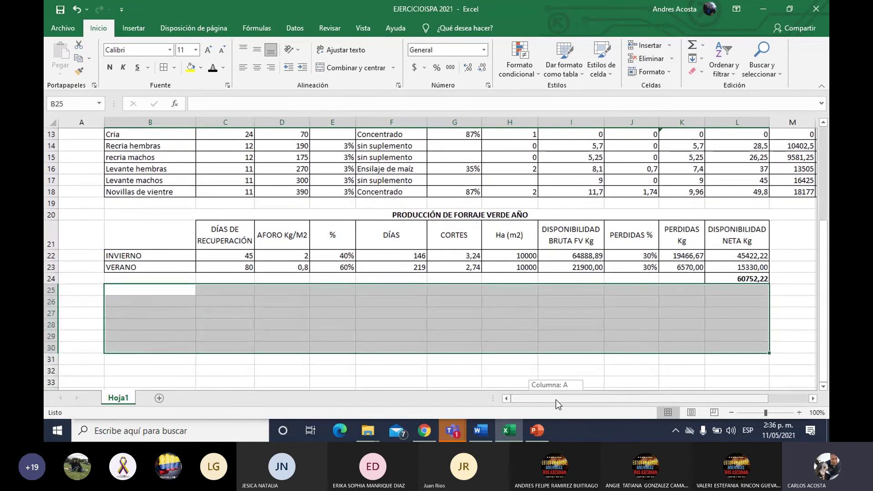
pyautogui.scroll(4, 636, 319)
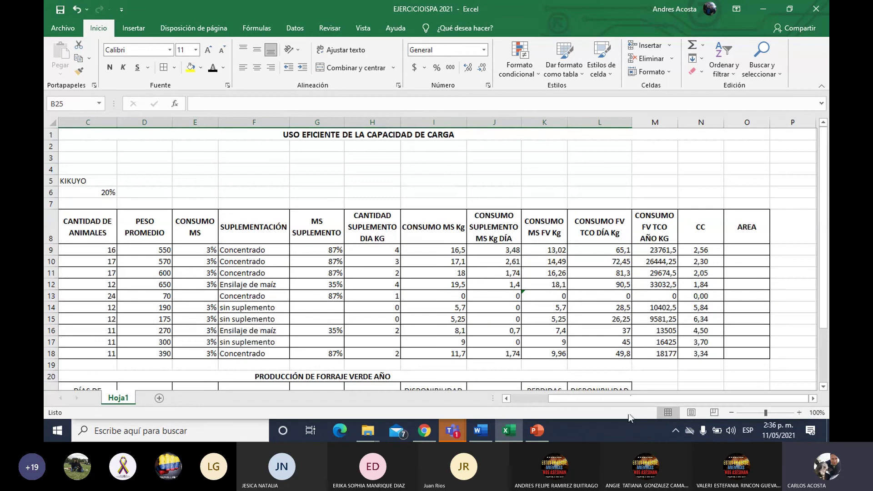
pyautogui.hscroll(-2, 472, 405)
pyautogui.scroll(-1, 421, 218)
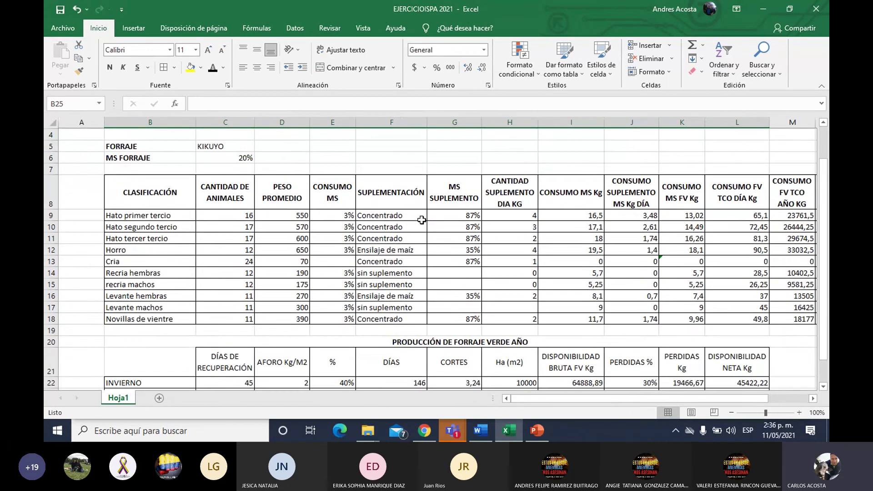
pyautogui.scroll(1, 421, 218)
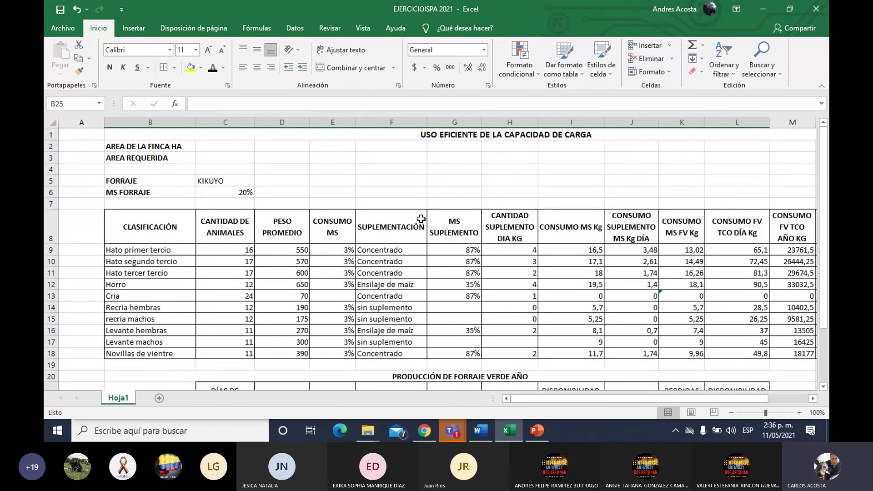
# Switch to Chrome and look through the open mail, Drive folder and sample carrying-capacity spreadsheet
pyautogui.click(424, 430)
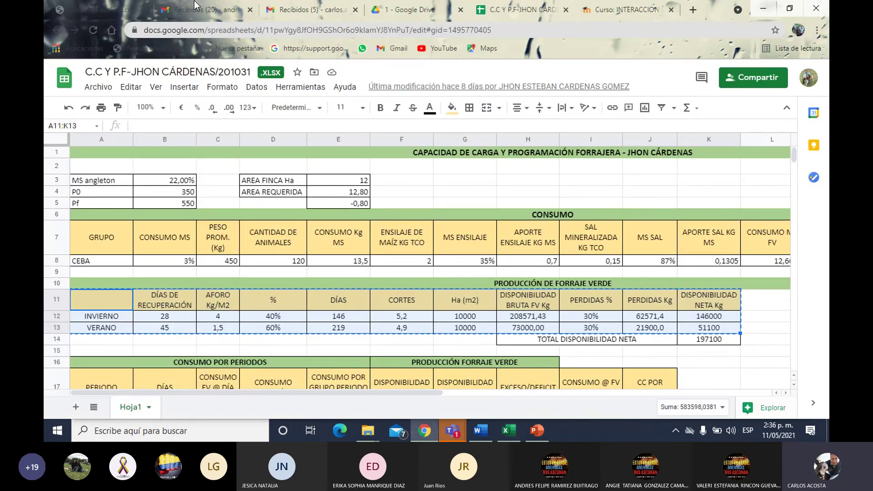
pyautogui.click(196, 8)
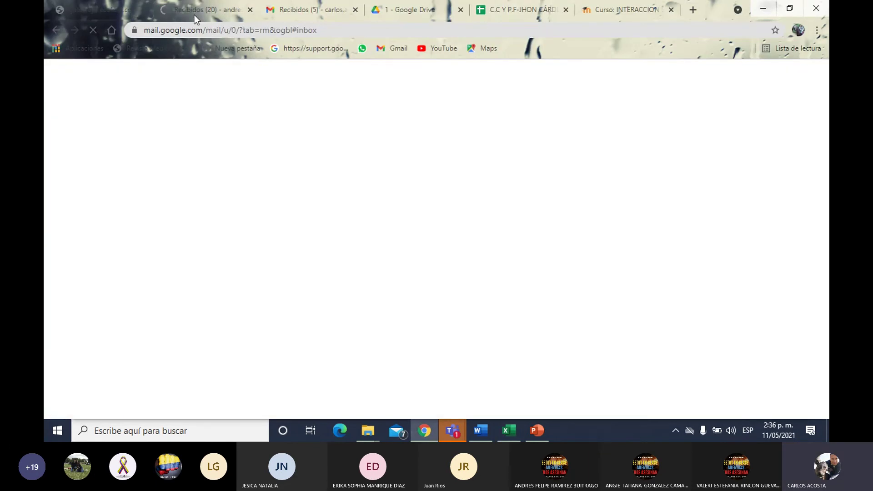
pyautogui.click(403, 10)
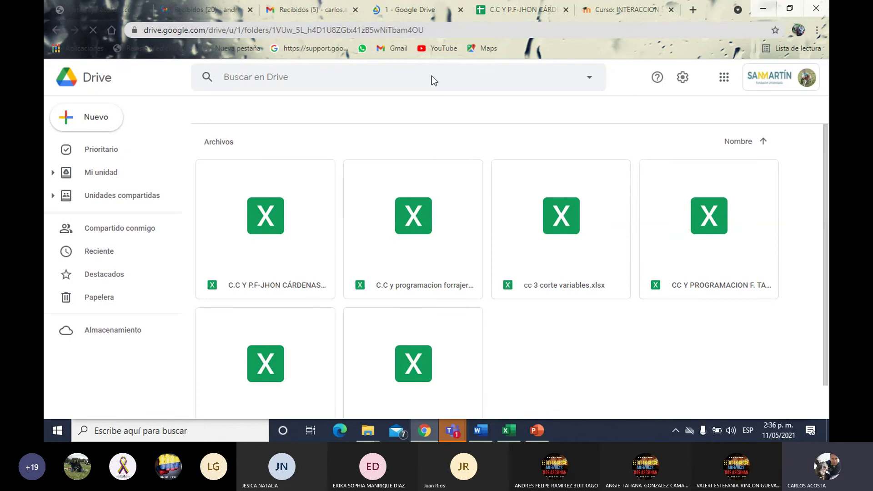
pyautogui.click(512, 16)
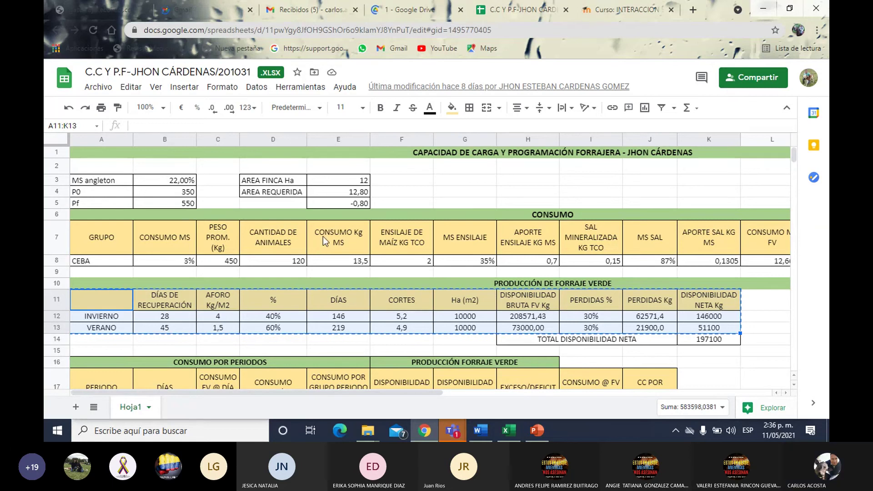
pyautogui.click(338, 237)
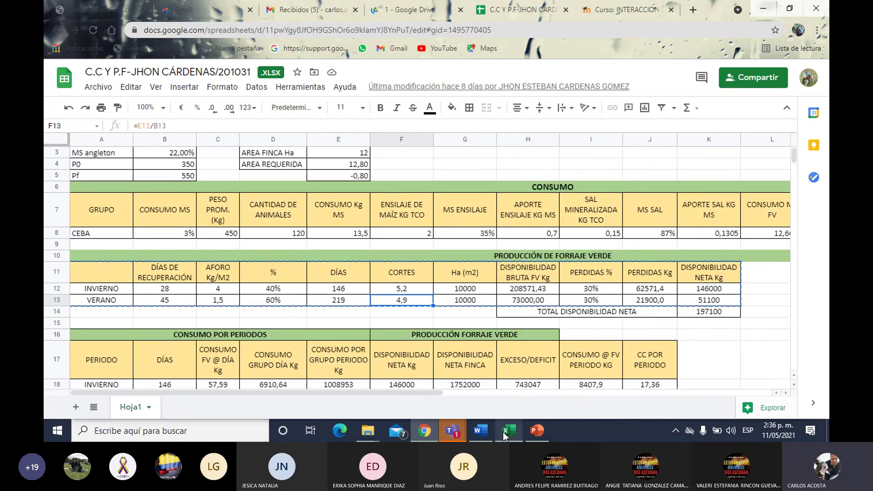
# Switch back to Excel and add a new blank worksheet to the EJERCICIOISPA 2021 workbook
pyautogui.click(505, 437)
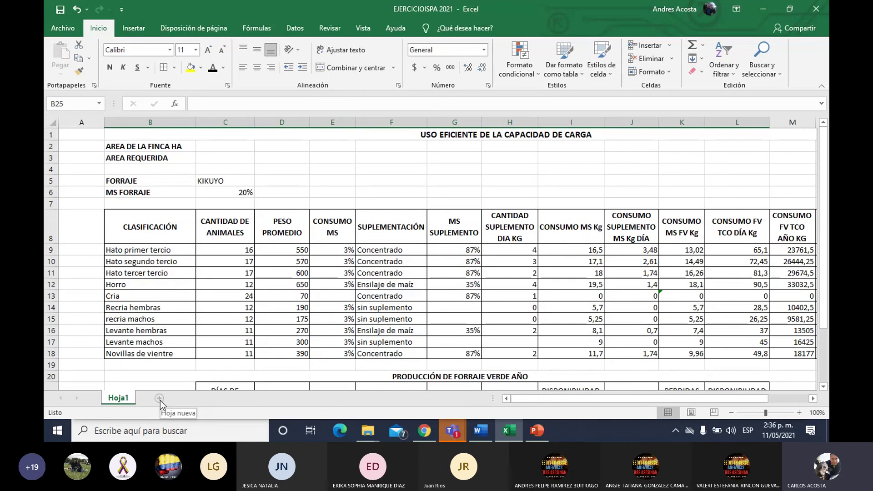
pyautogui.click(160, 400)
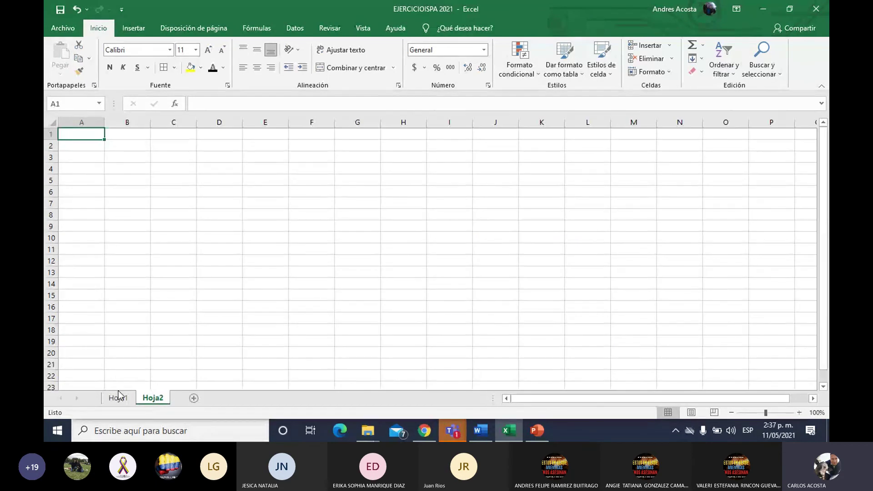
# Switch to Chrome and review the CONSUMO POR PERIODOS and PRODUCCIÓN FORRAJE VERDE tables in the sample spreadsheet
pyautogui.click(430, 434)
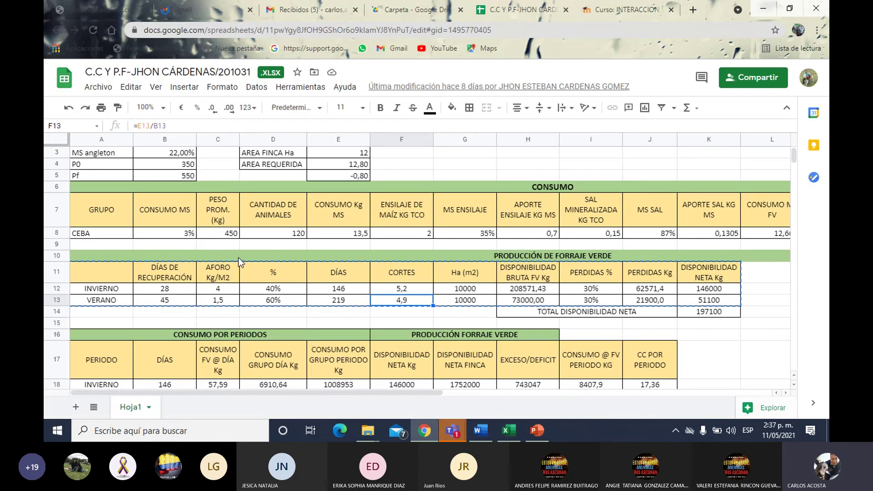
pyautogui.scroll(-1, 599, 318)
pyautogui.click(598, 318)
pyautogui.scroll(-3, 635, 380)
pyautogui.scroll(-1, 433, 280)
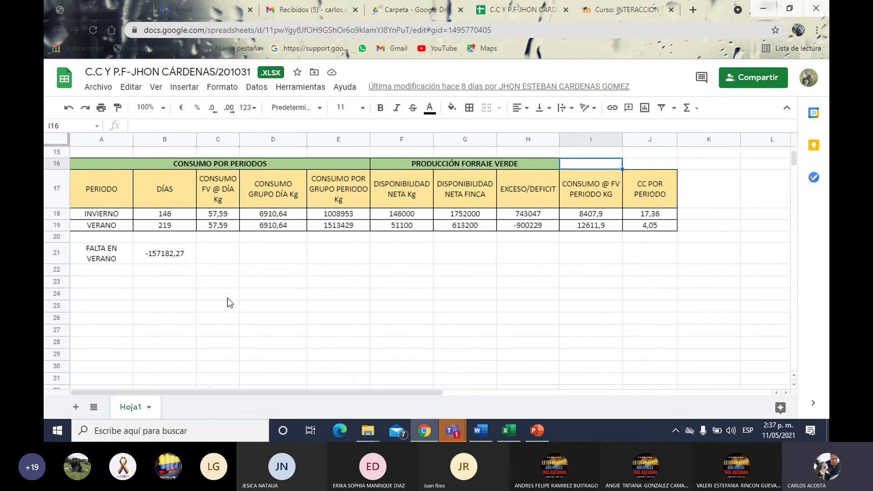
pyautogui.scroll(5, 271, 301)
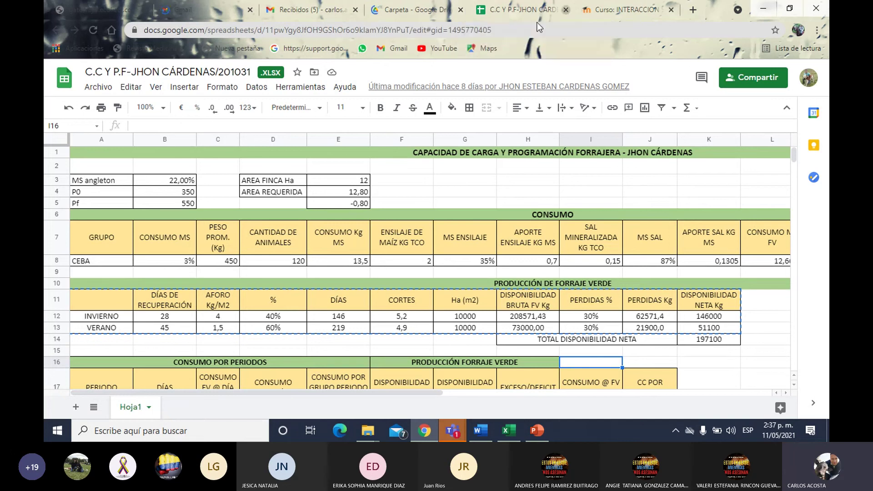
# Close the sample carrying-capacity spreadsheet in Chrome and switch back to the blank Hoja2 worksheet in Excel
pyautogui.click(566, 10)
pyautogui.click(509, 430)
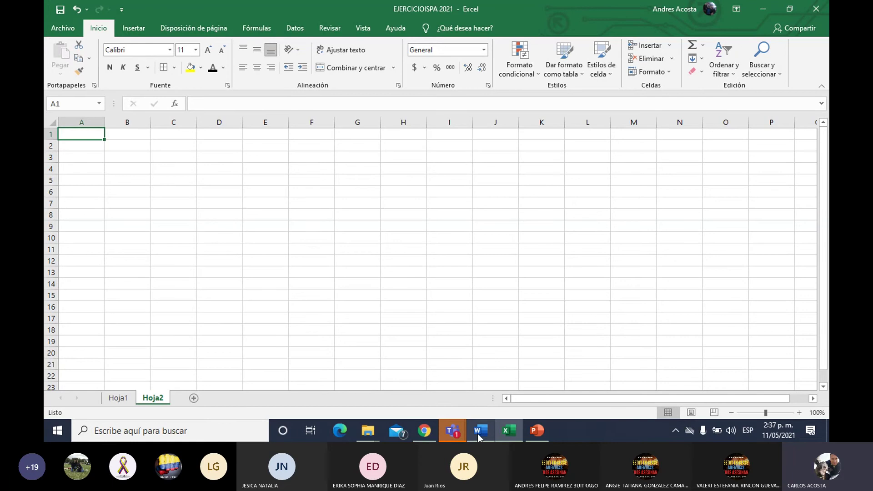
pyautogui.moveTo(462, 430)
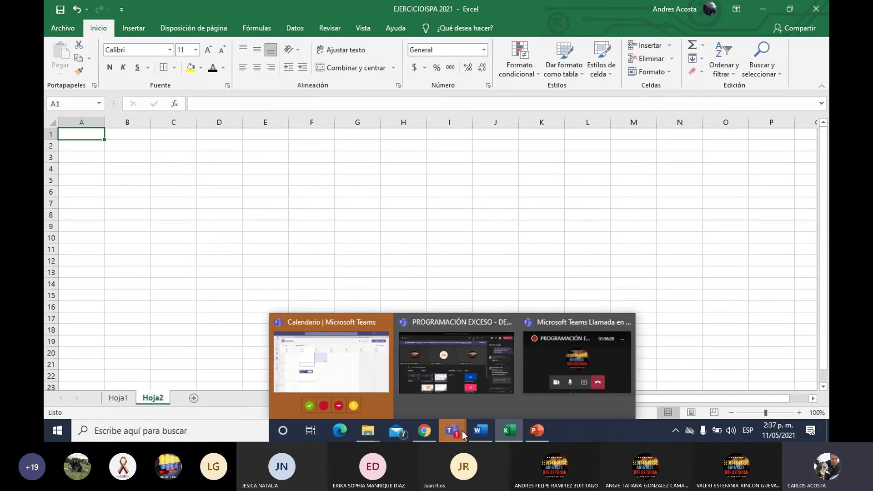
pyautogui.moveTo(509, 435)
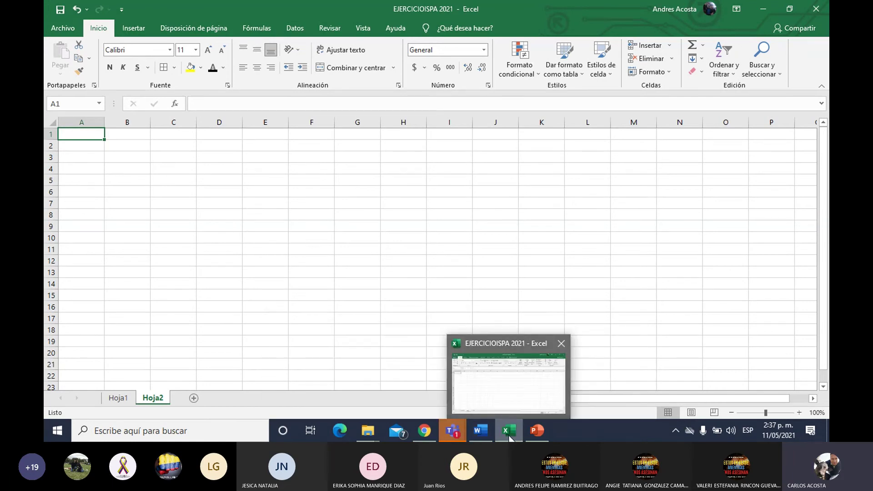
pyautogui.click(509, 436)
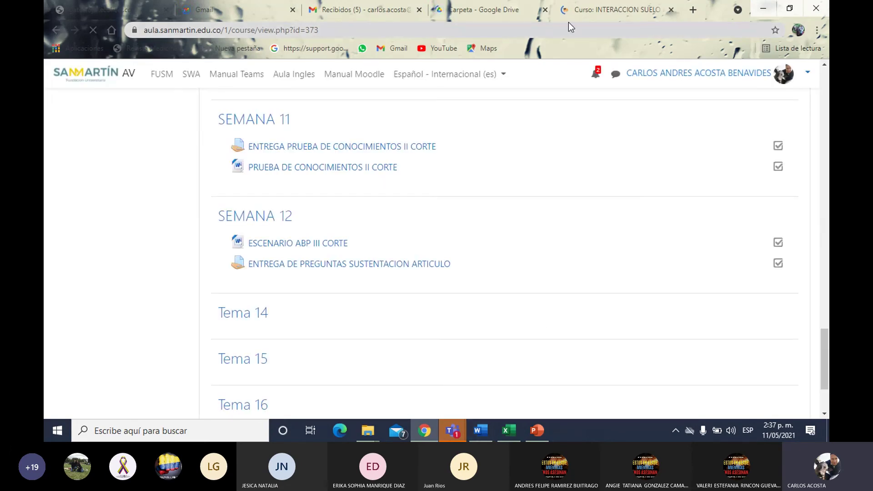
pyautogui.click(509, 432)
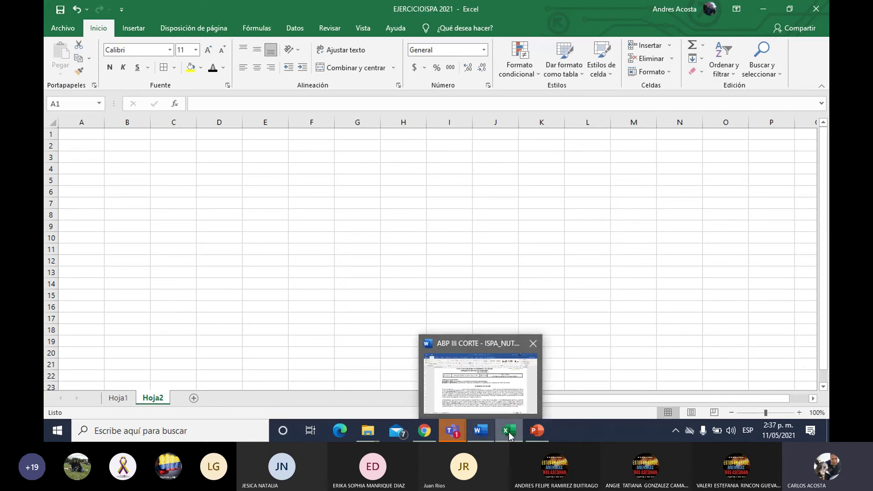
# Switch to Microsoft Teams and bring up the calendar and the ongoing meeting's call window
pyautogui.moveTo(453, 430)
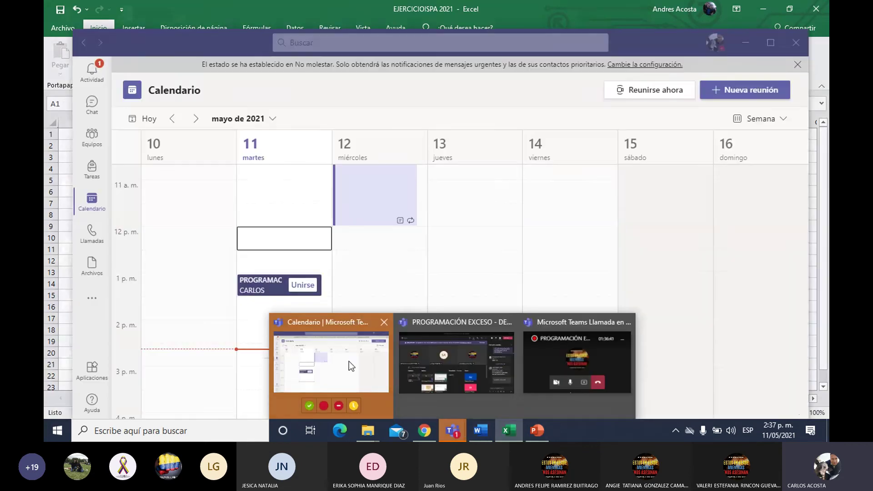
pyautogui.click(349, 361)
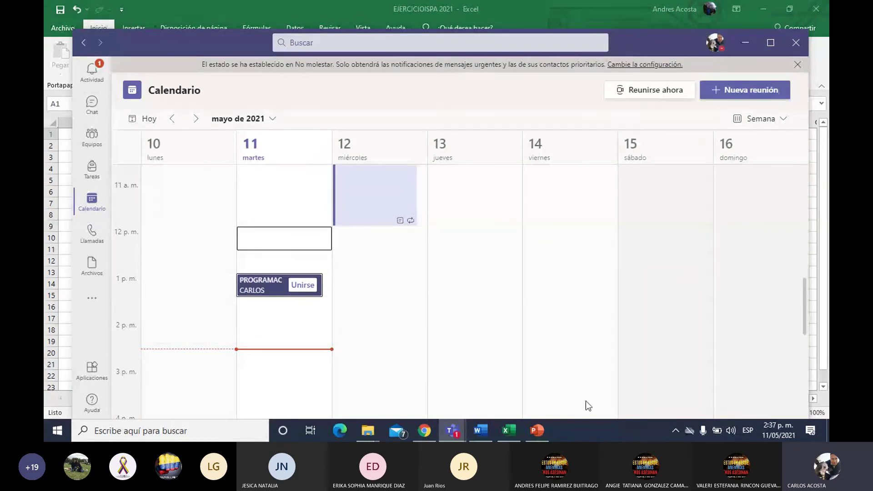
pyautogui.click(453, 431)
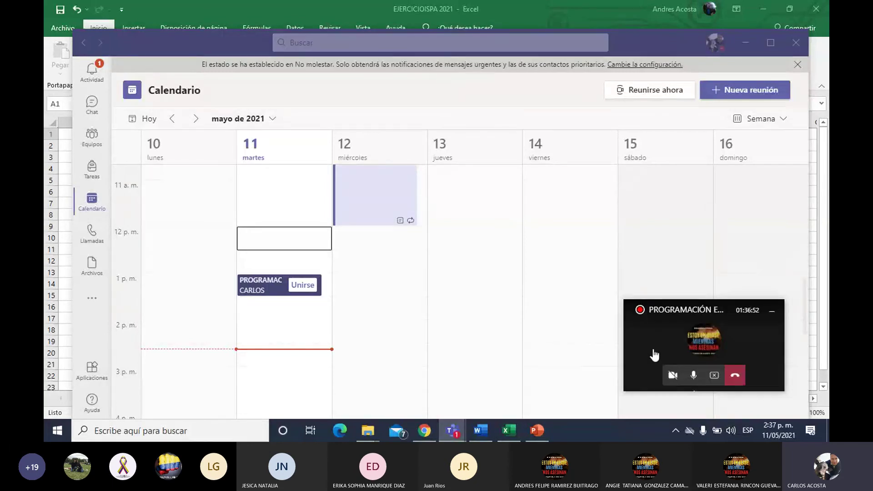